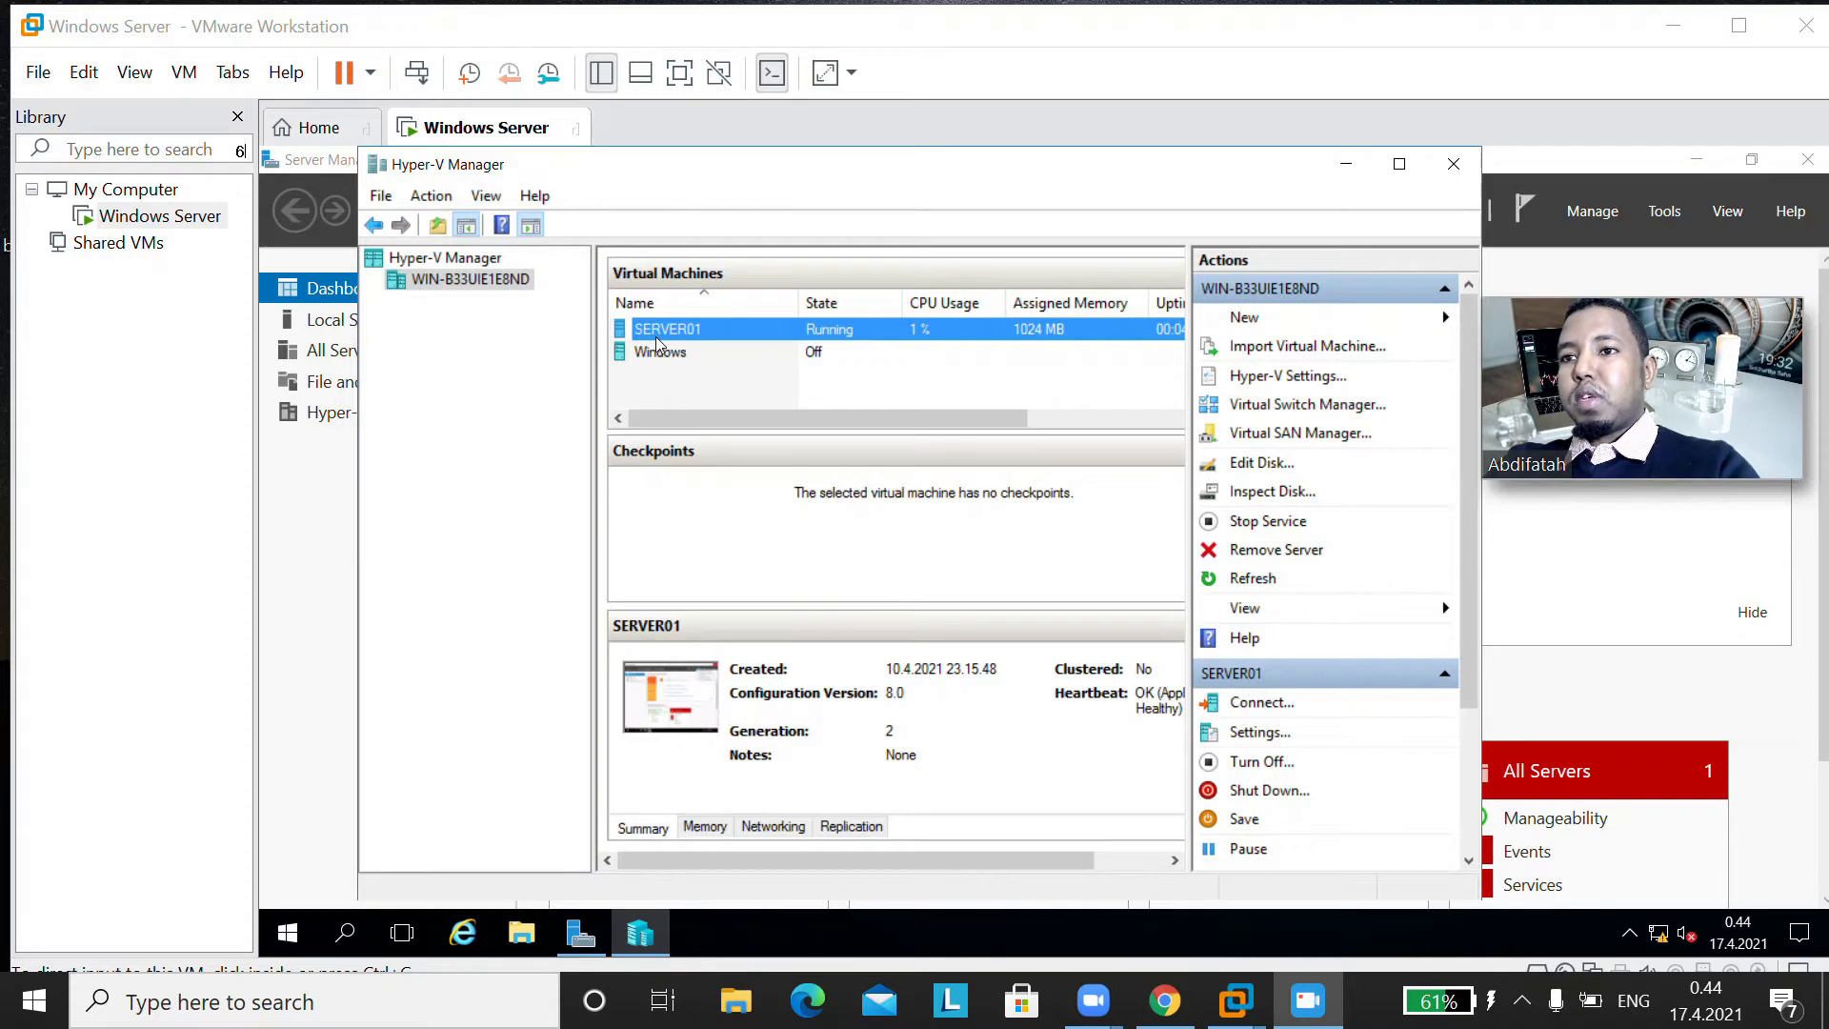
Step: Connect to the SERVER01 virtual machine and start adding roles and features in its Server Manager
double_click(715, 333)
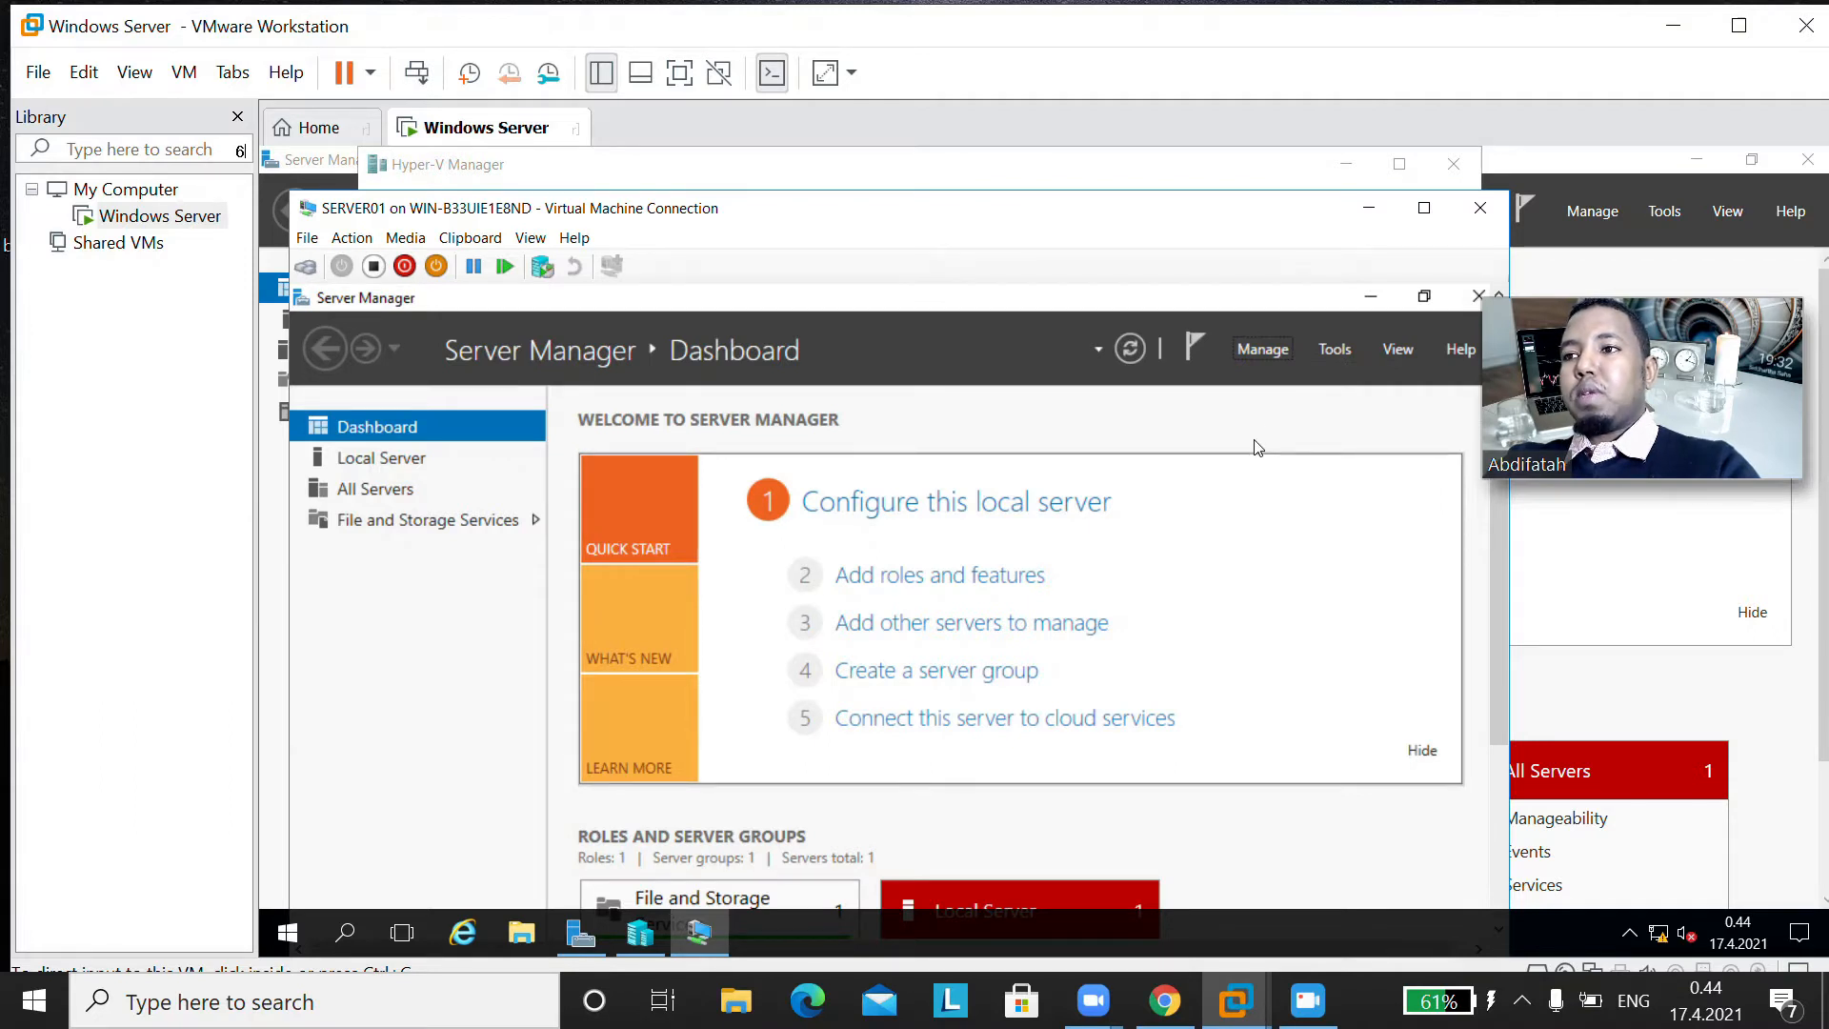
click(1261, 355)
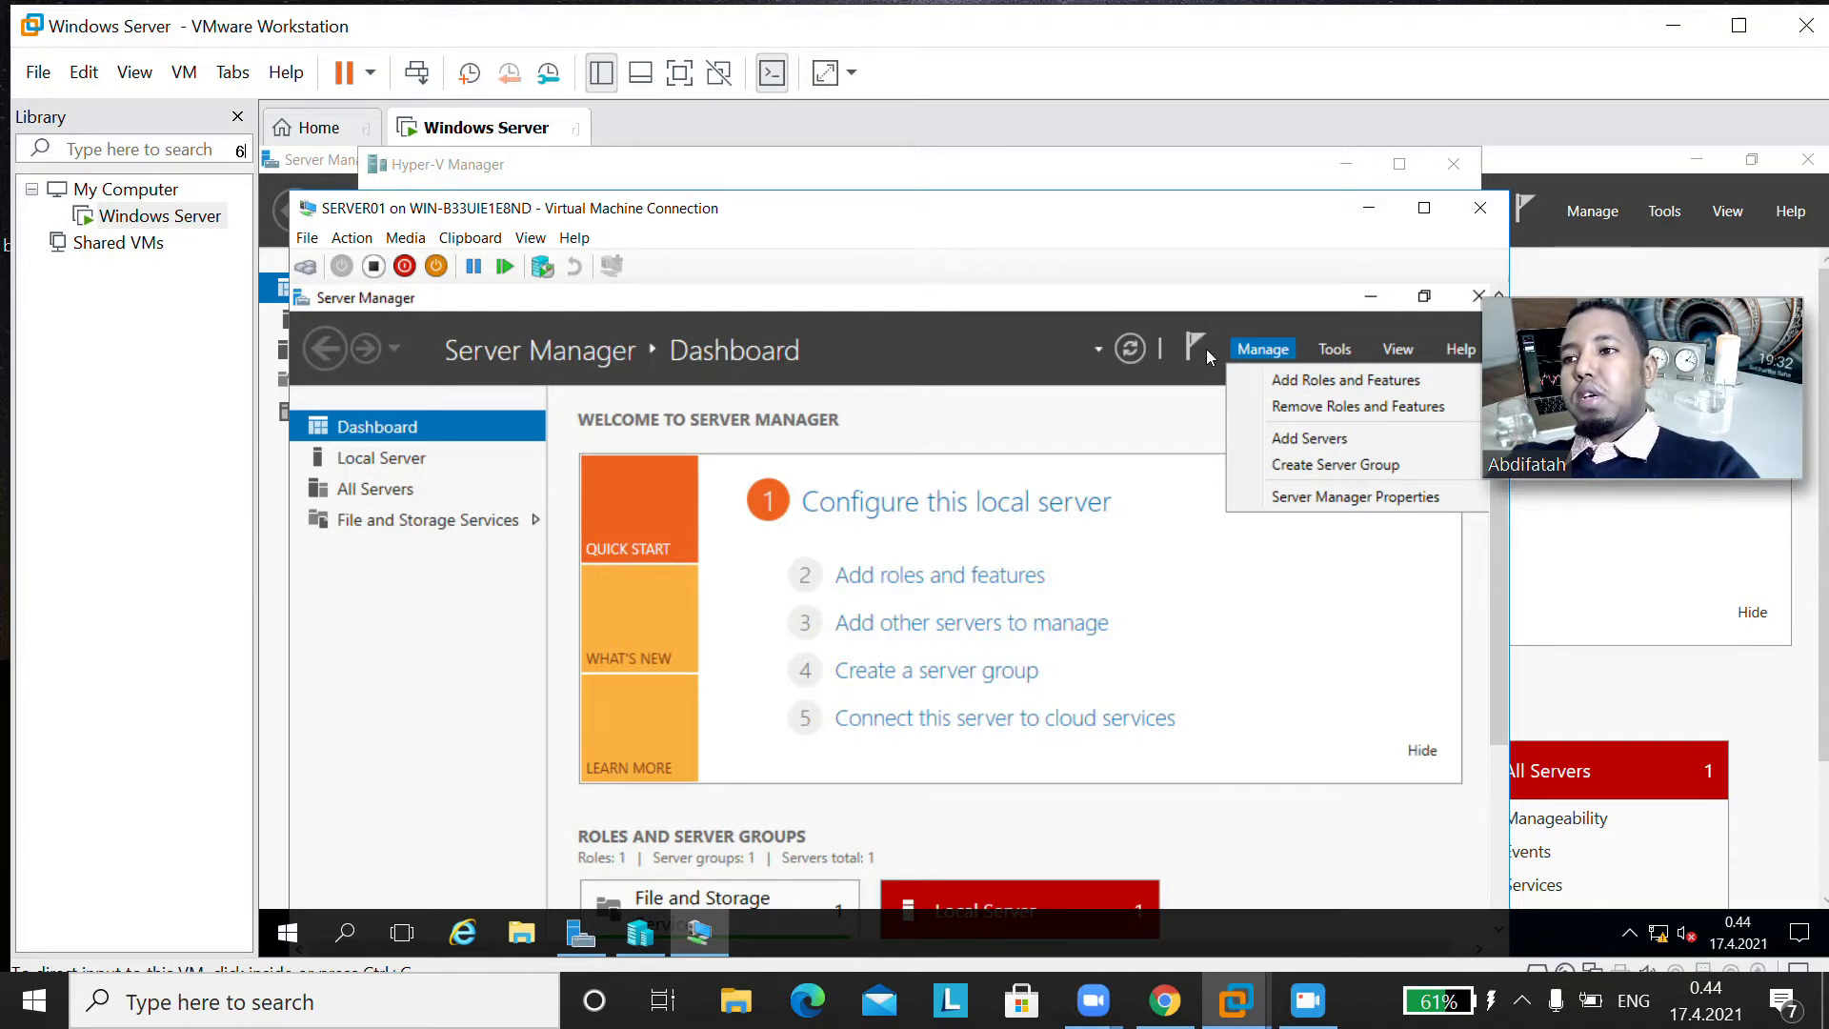
click(1349, 380)
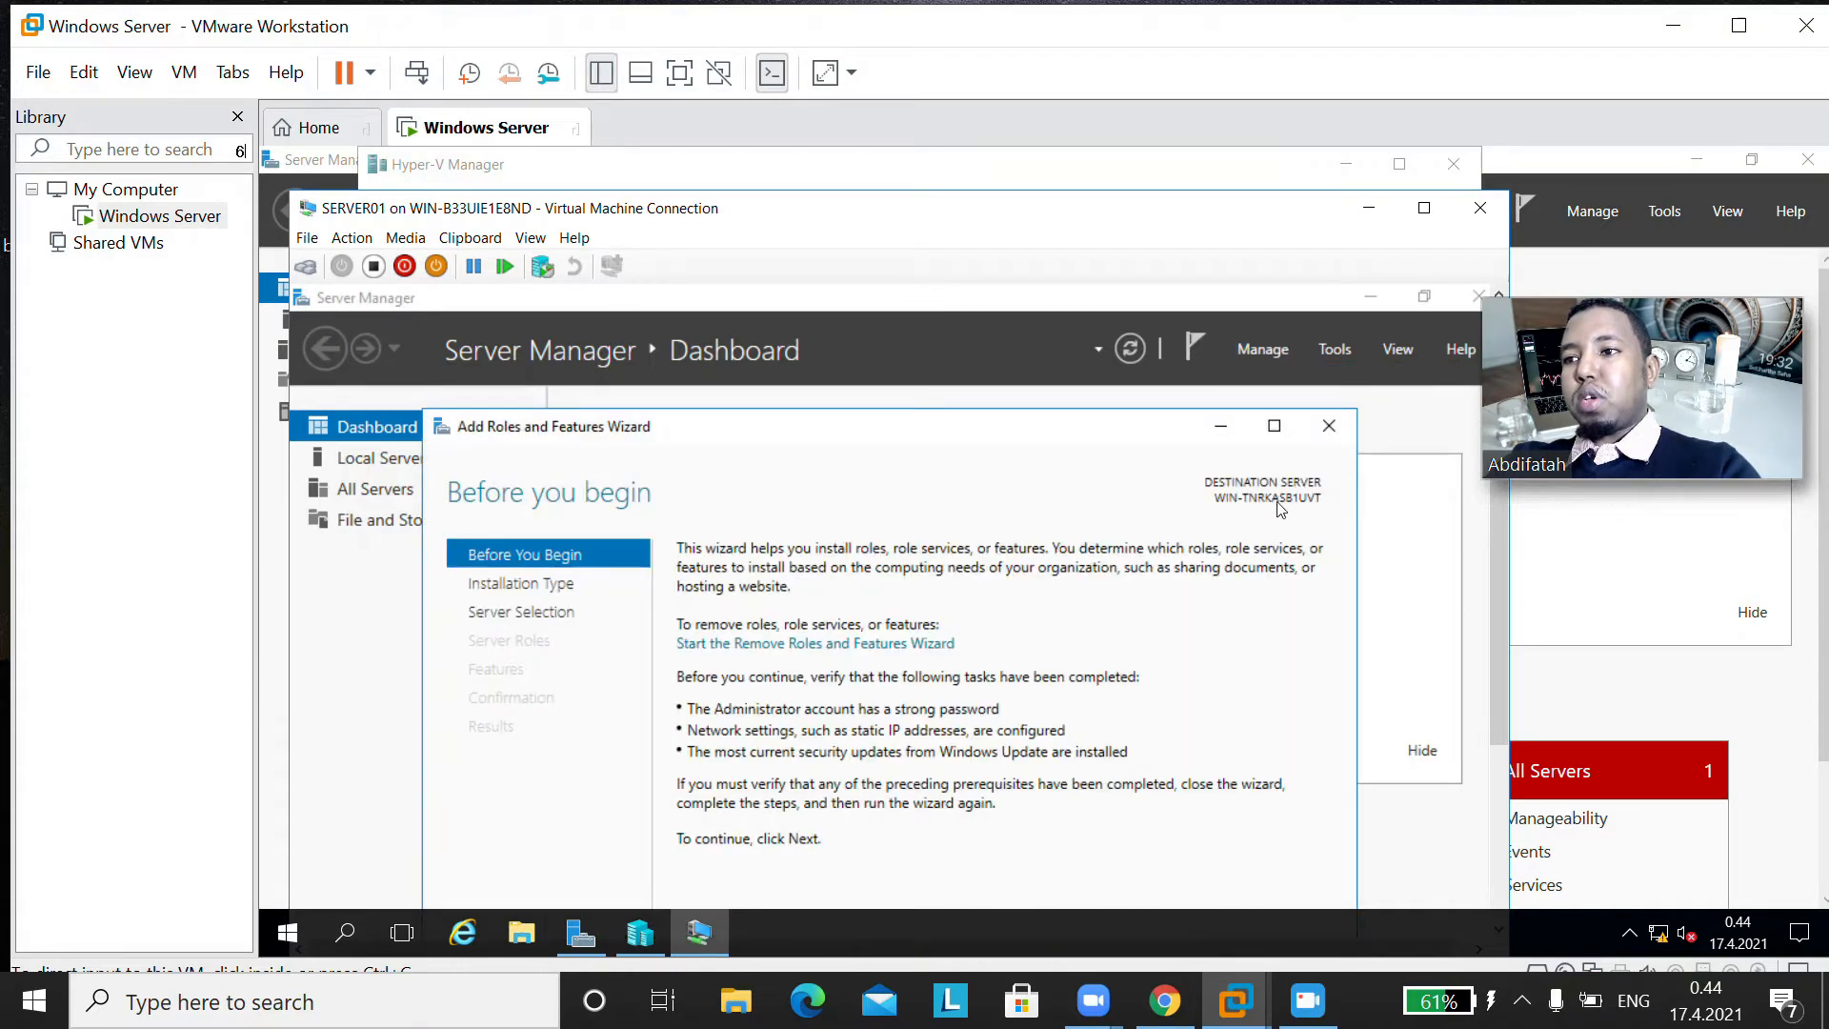
Step: Choose a role-based or feature-based installation on the pool's Windows Server 2016 Datacenter server and proceed to the server roles
drag(1496, 587, 1487, 710)
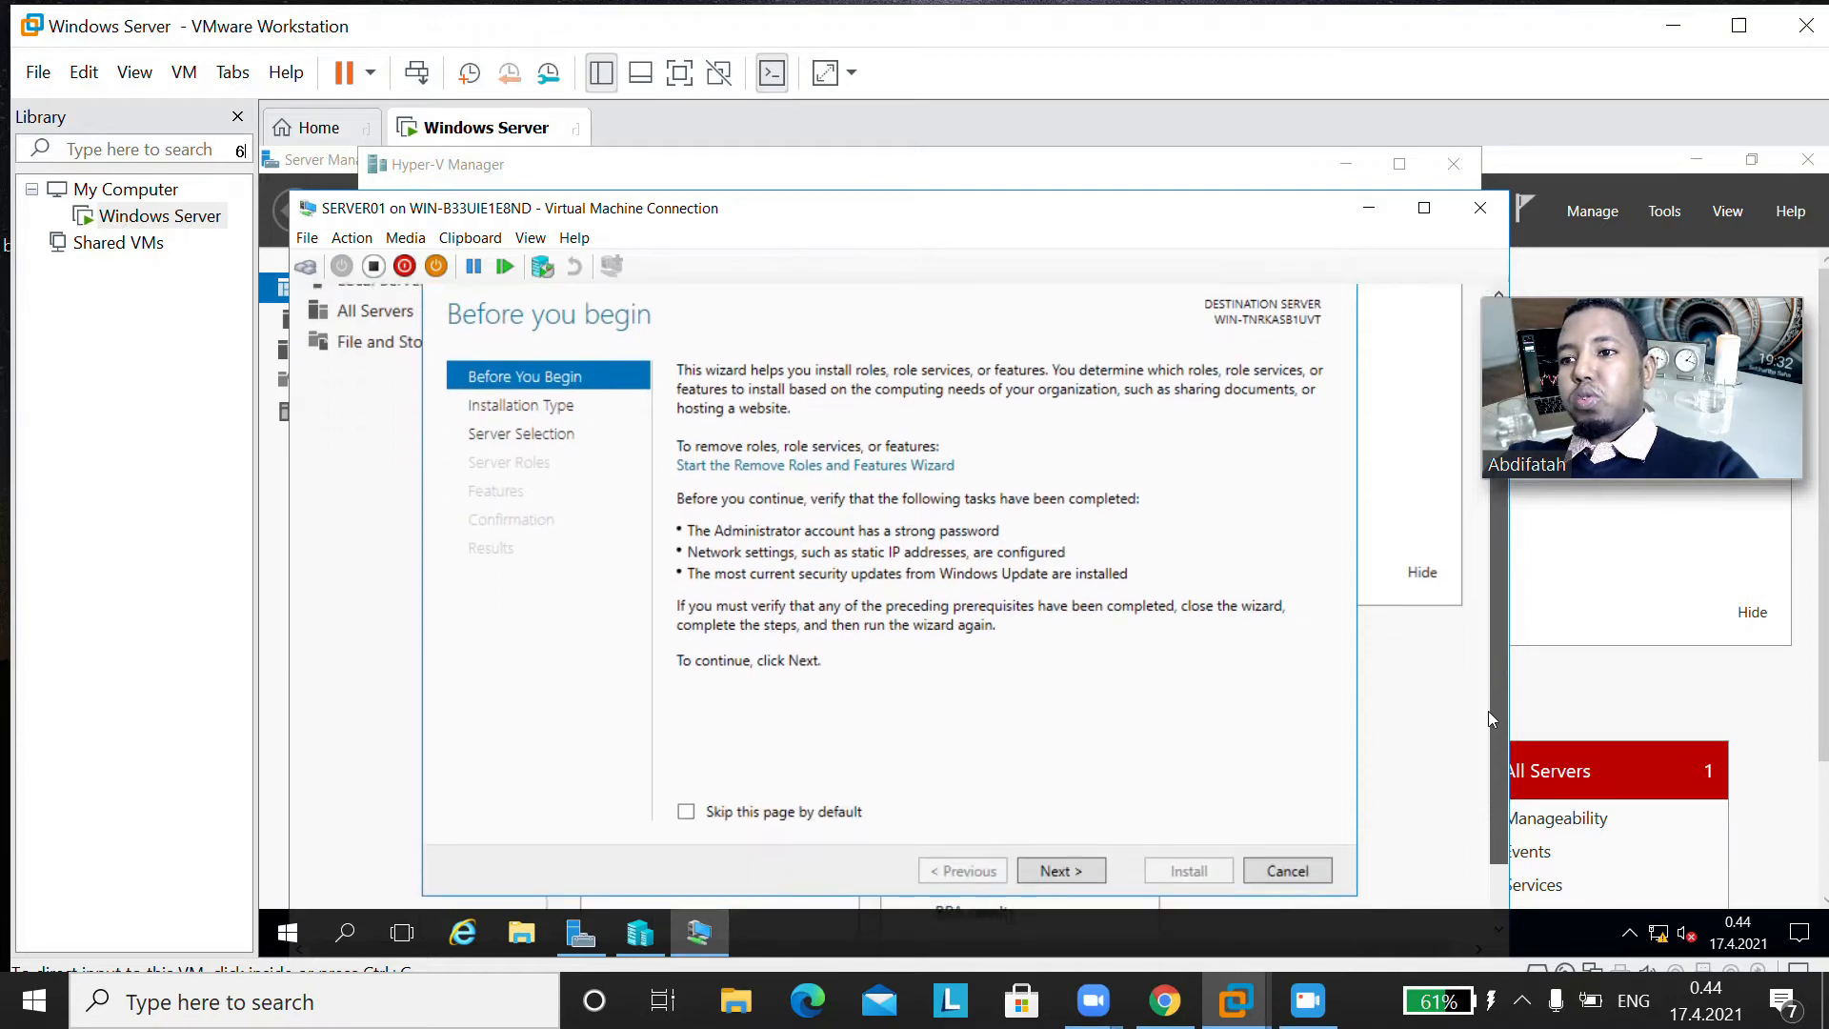
click(1055, 862)
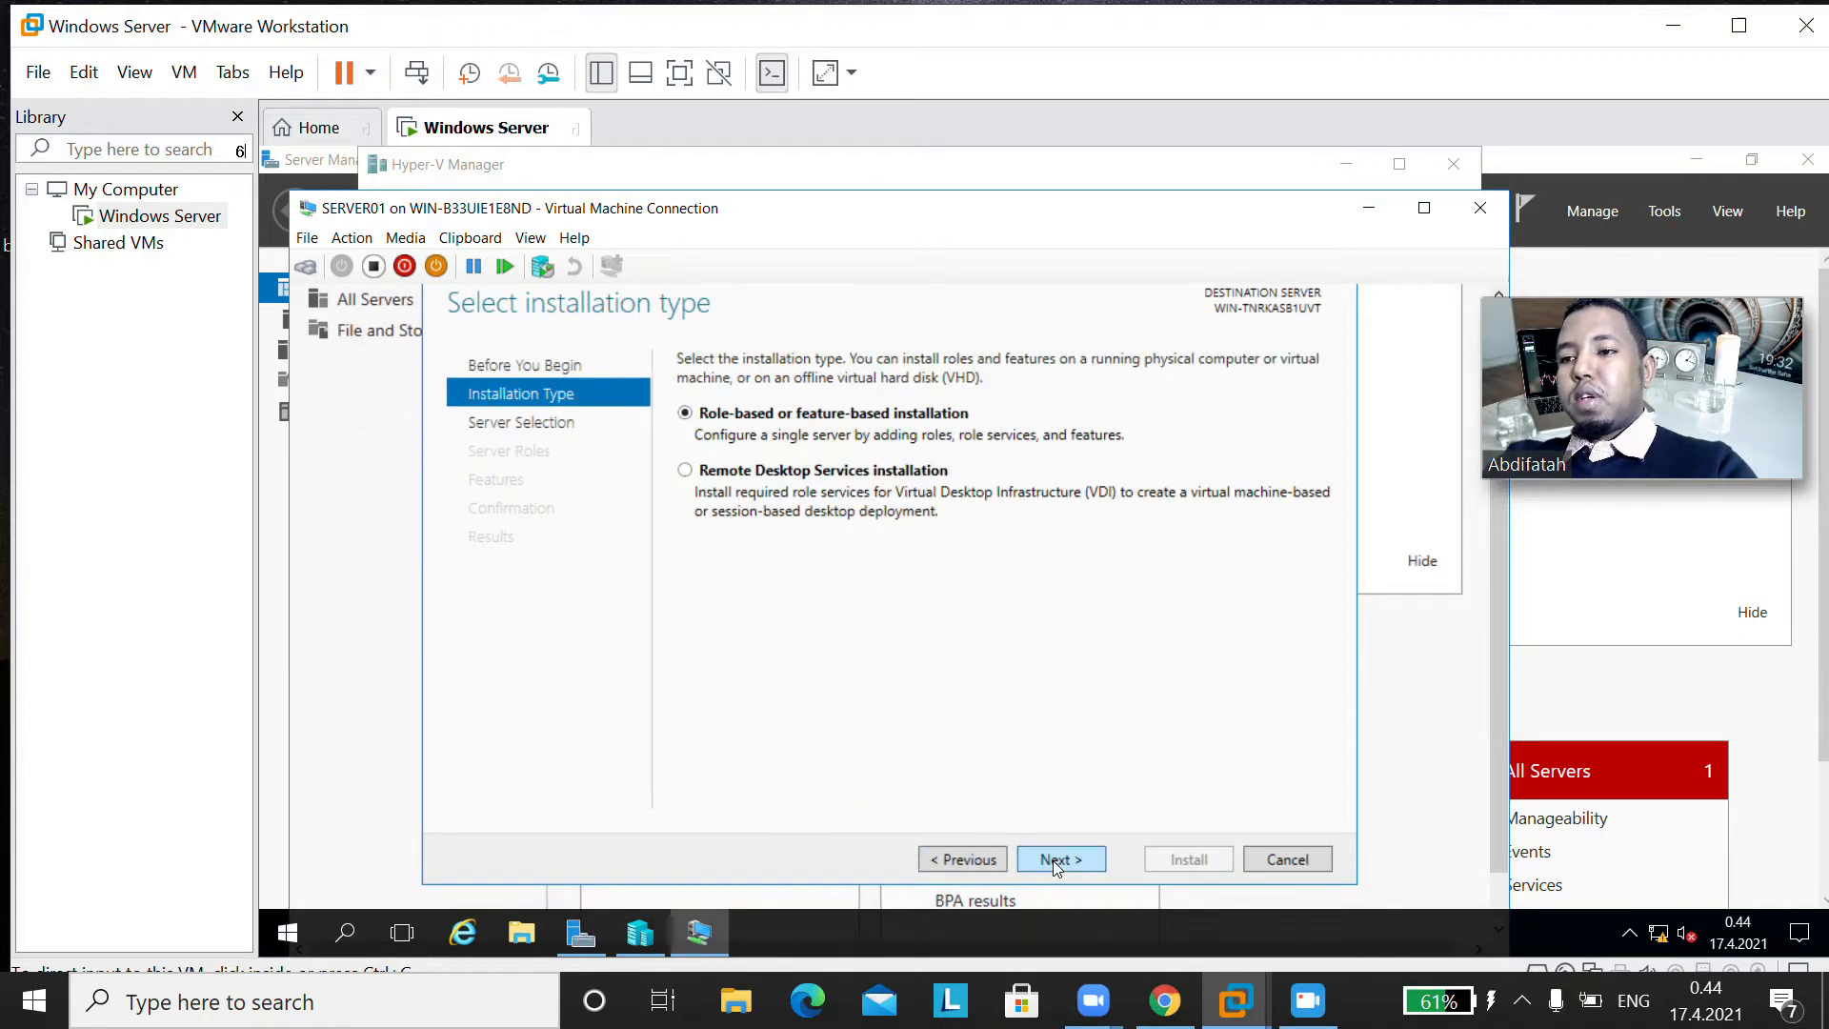
click(1055, 862)
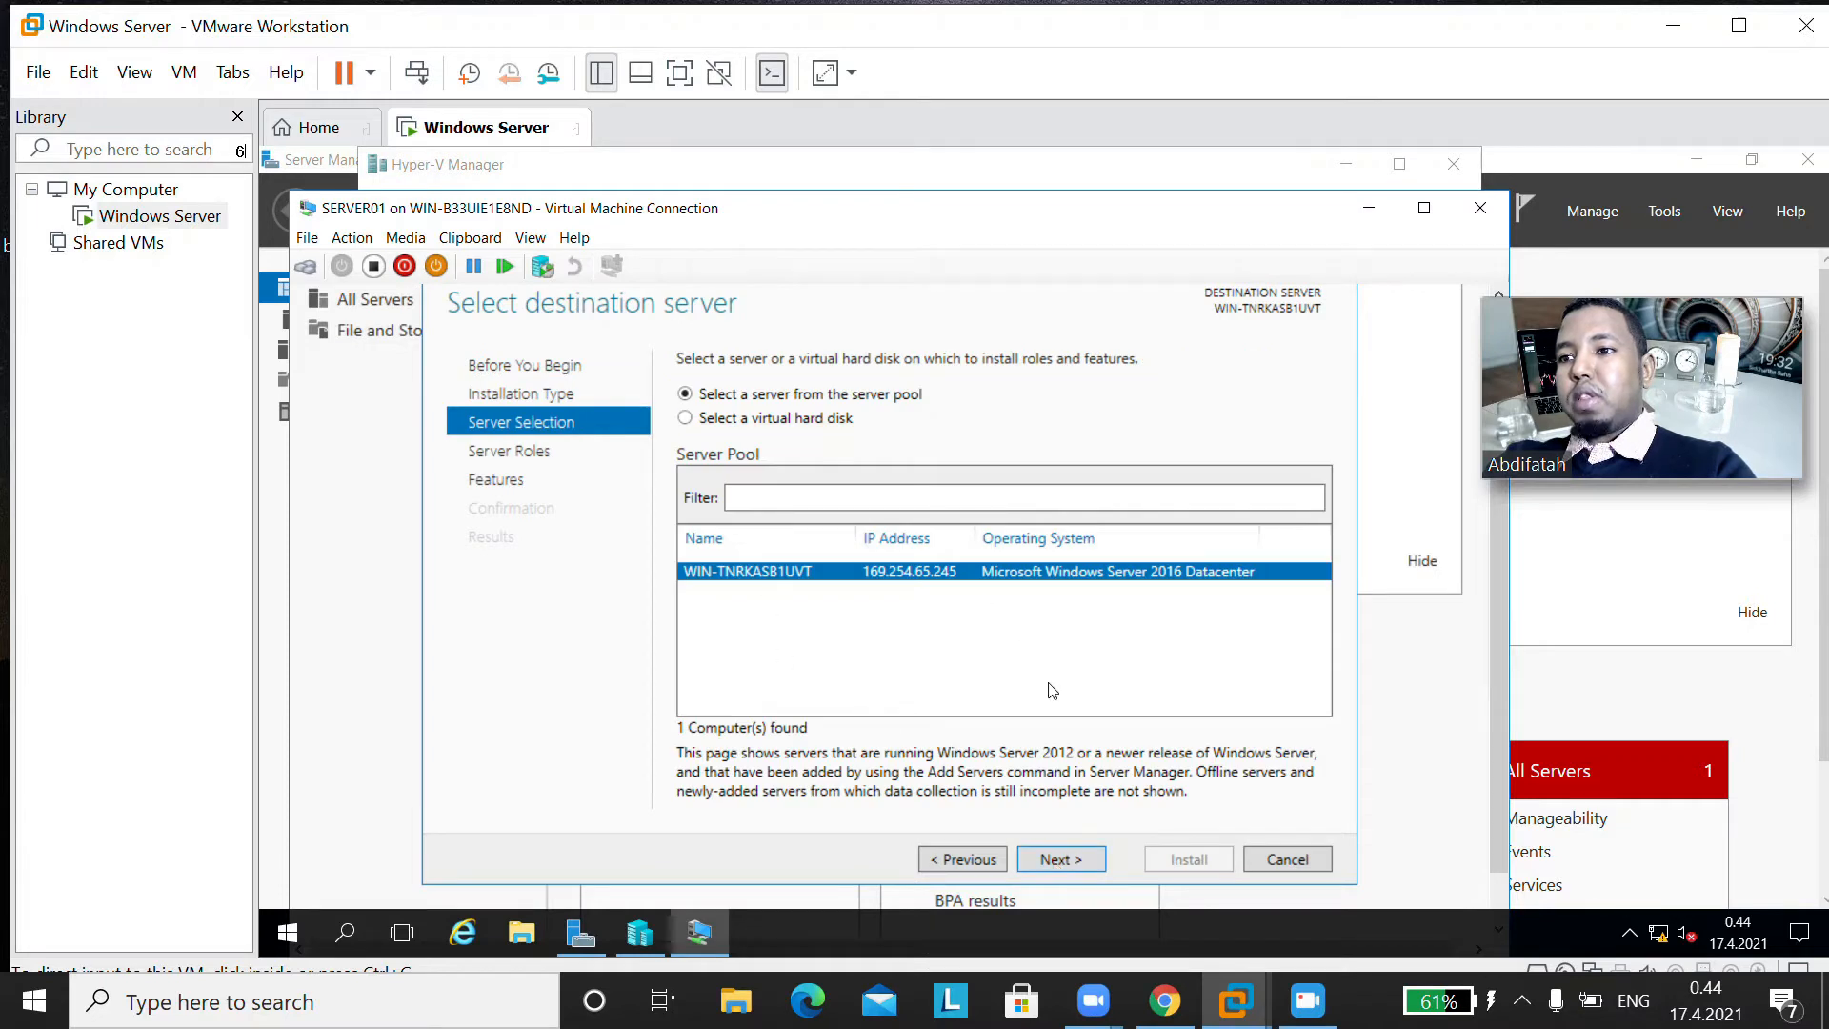
click(1059, 863)
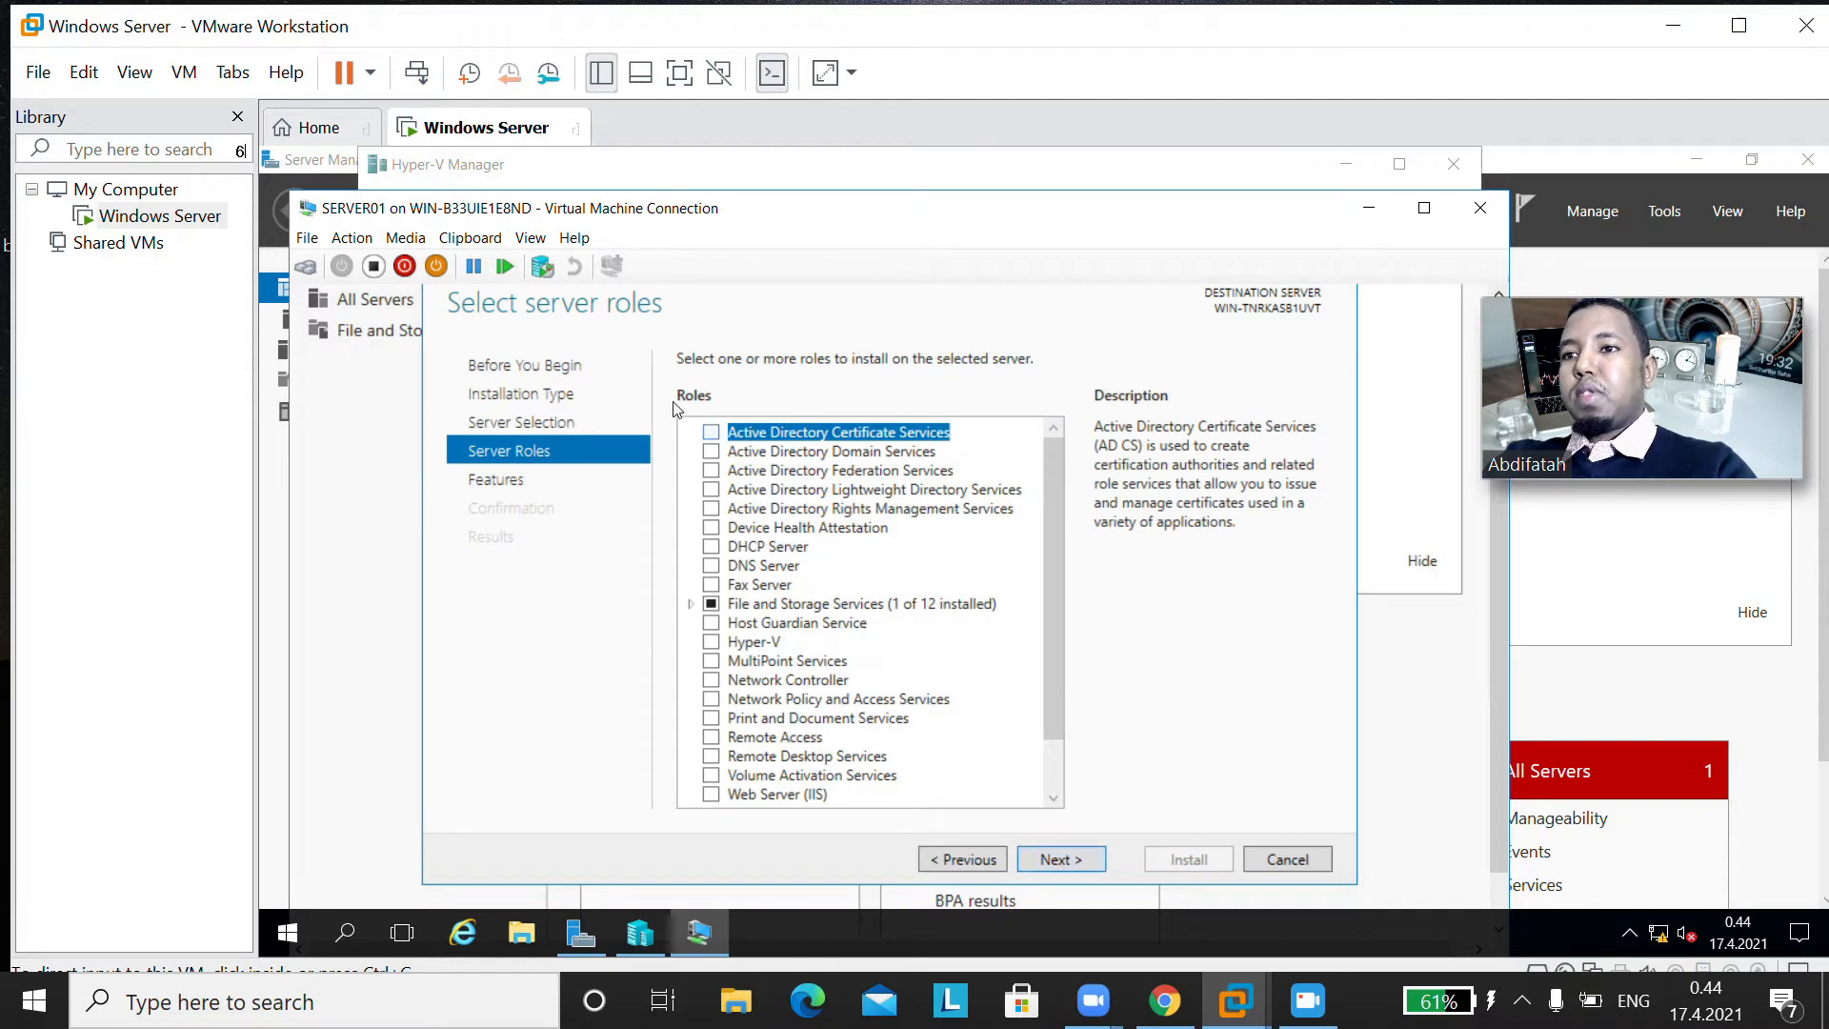
click(714, 469)
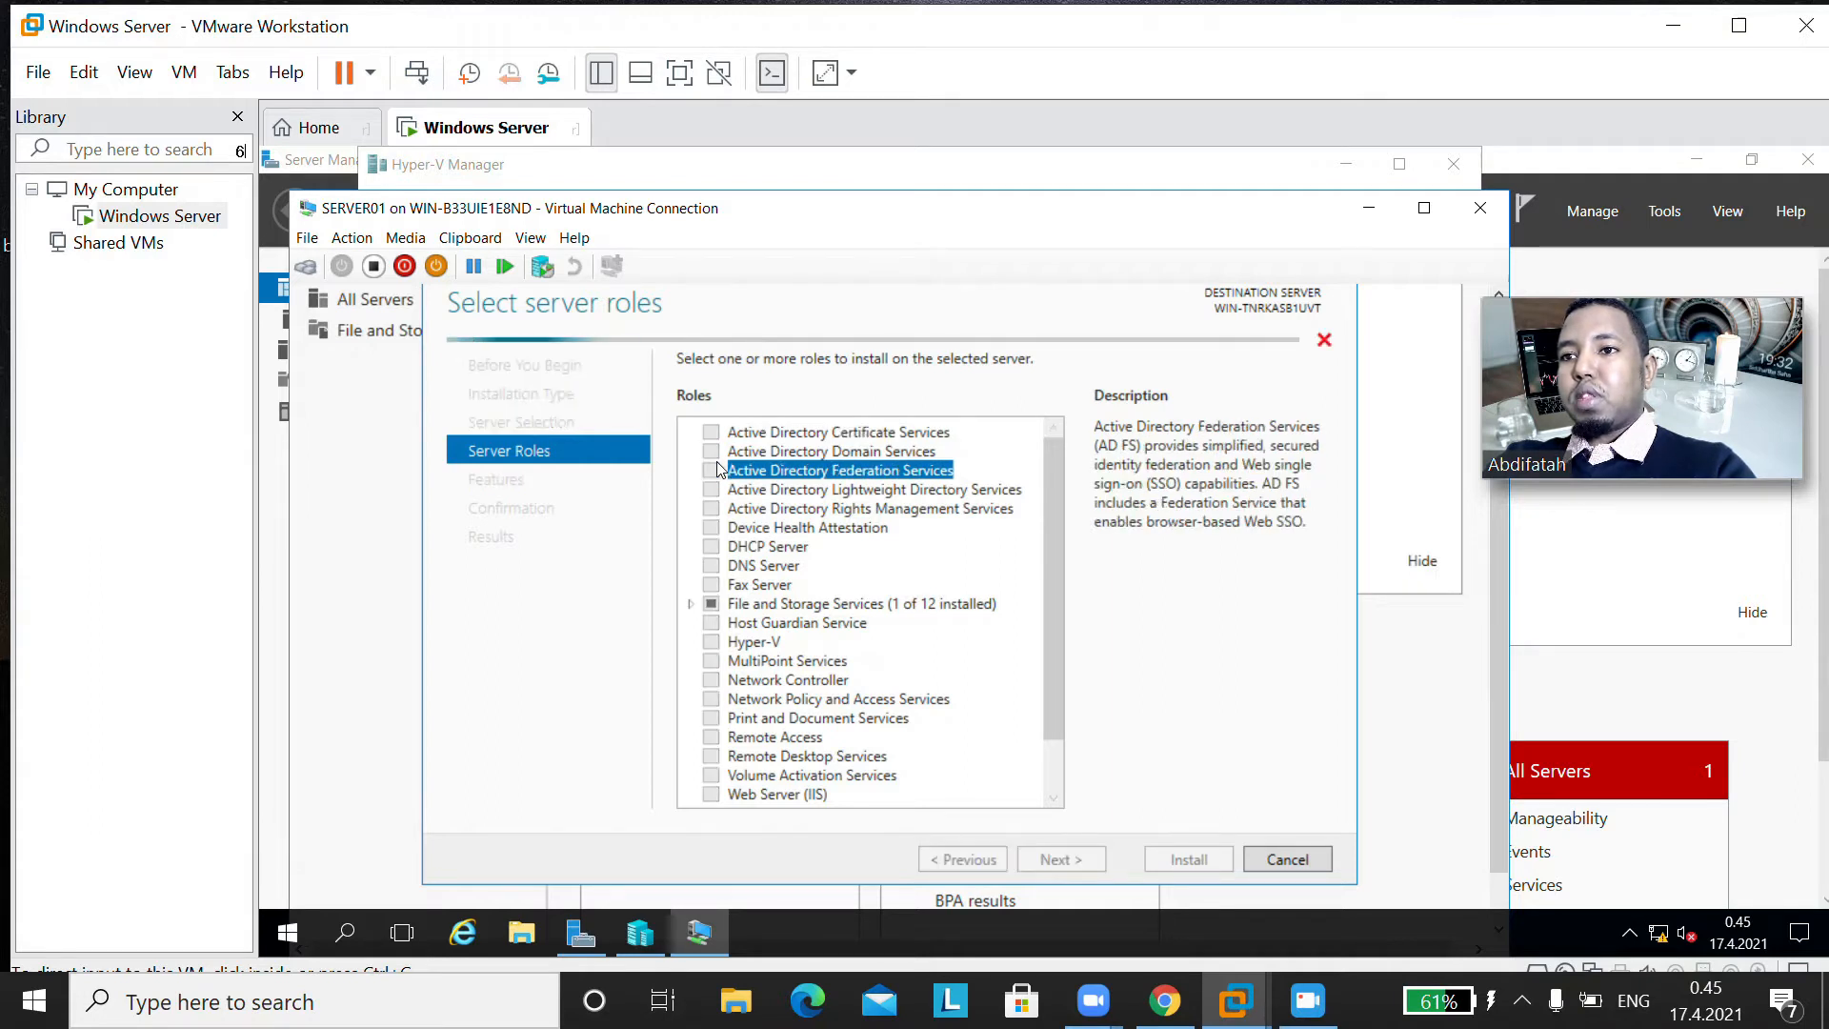
click(712, 450)
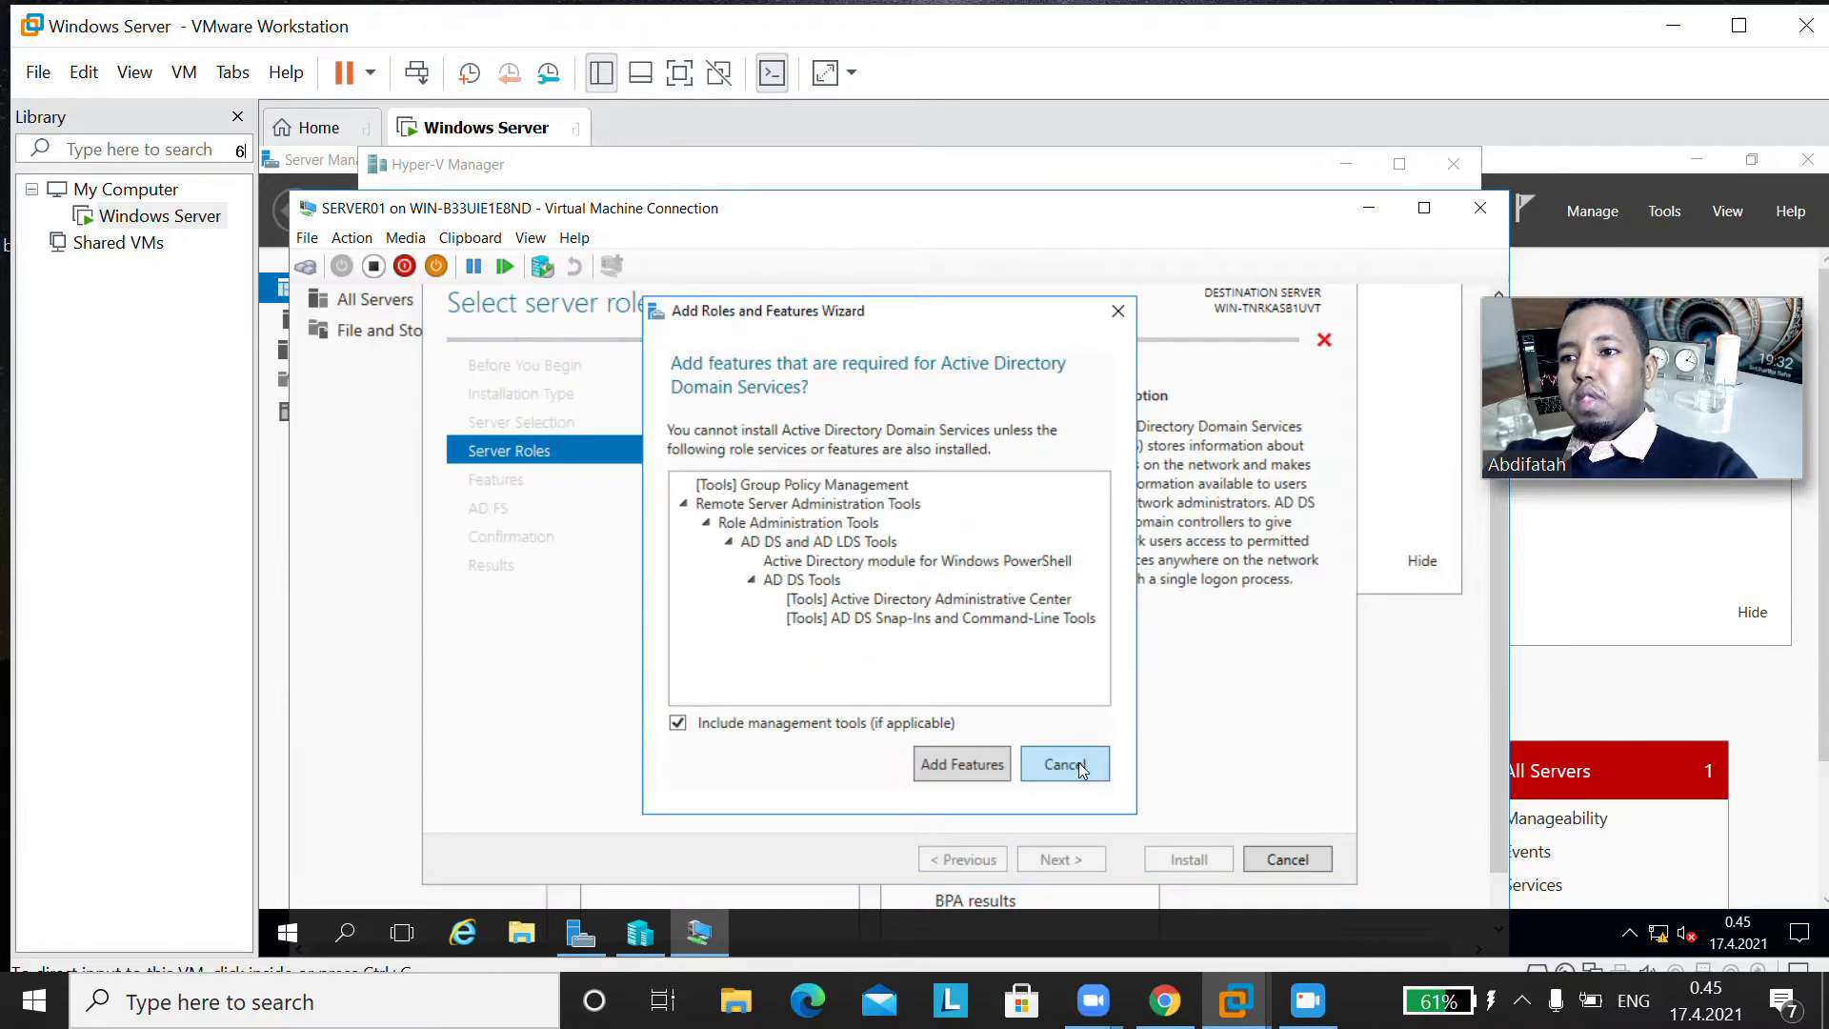
click(1079, 768)
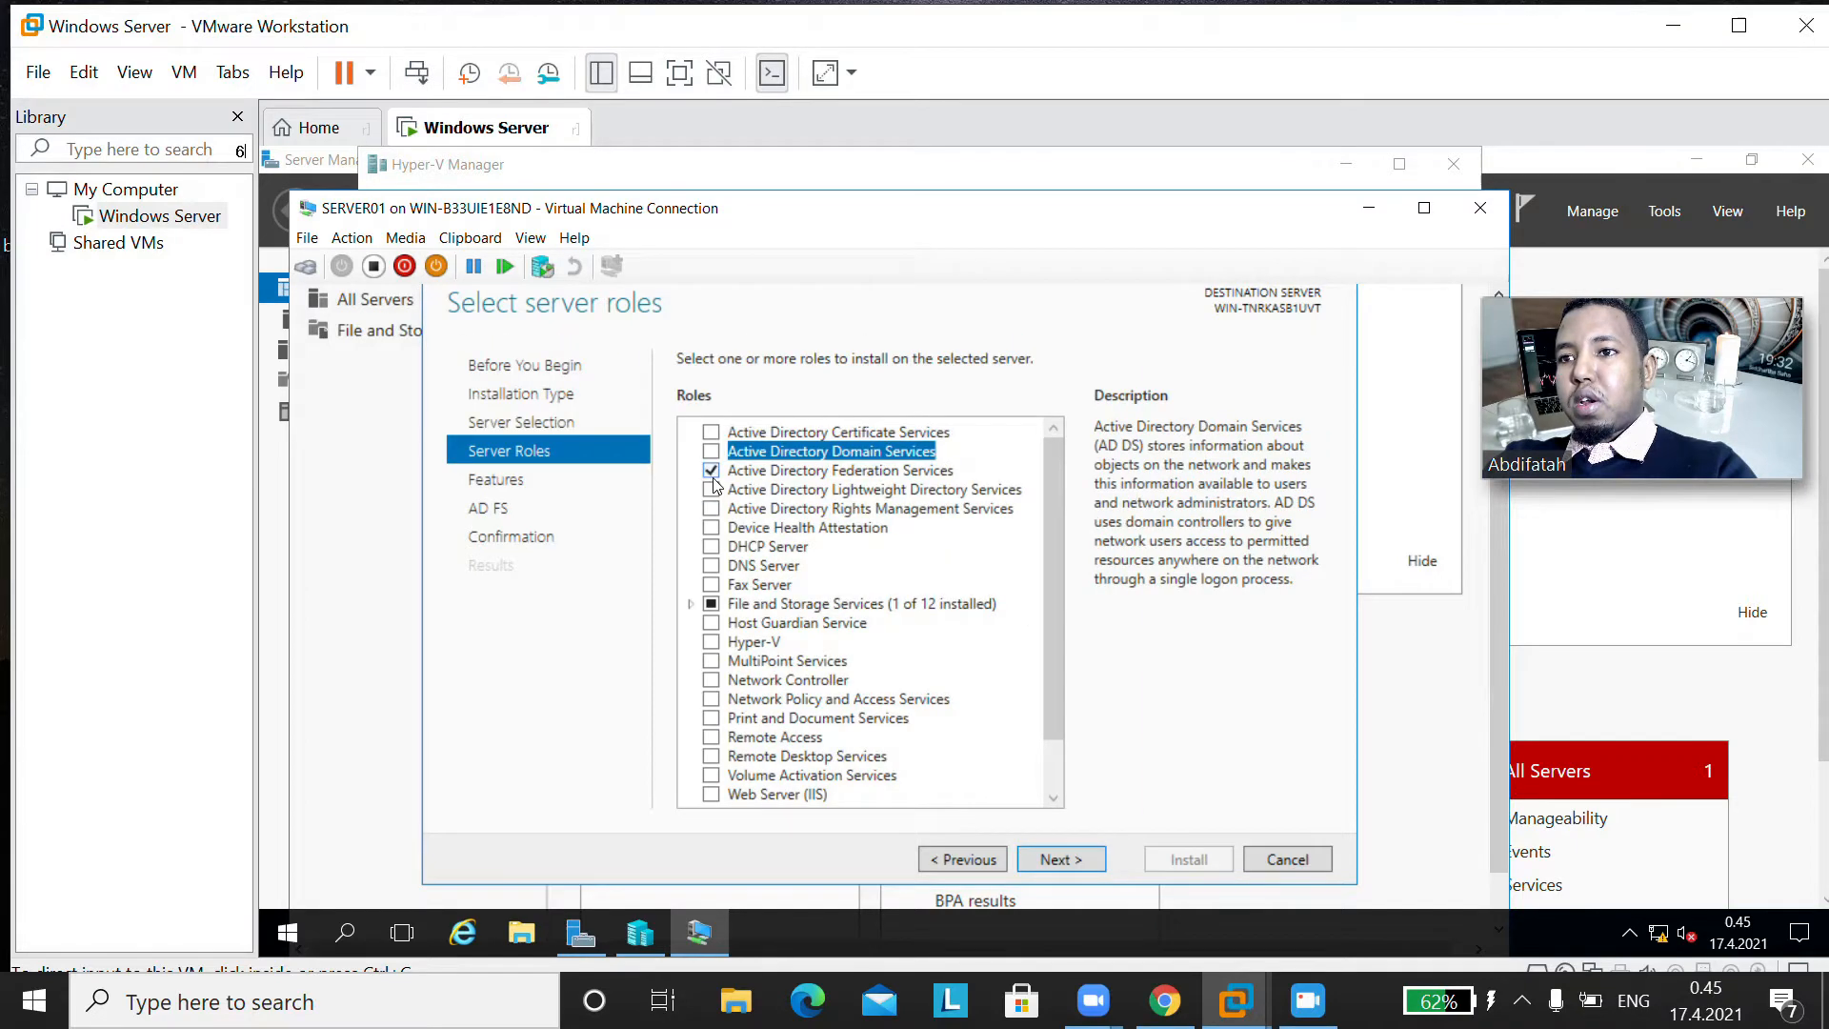
click(710, 470)
click(711, 451)
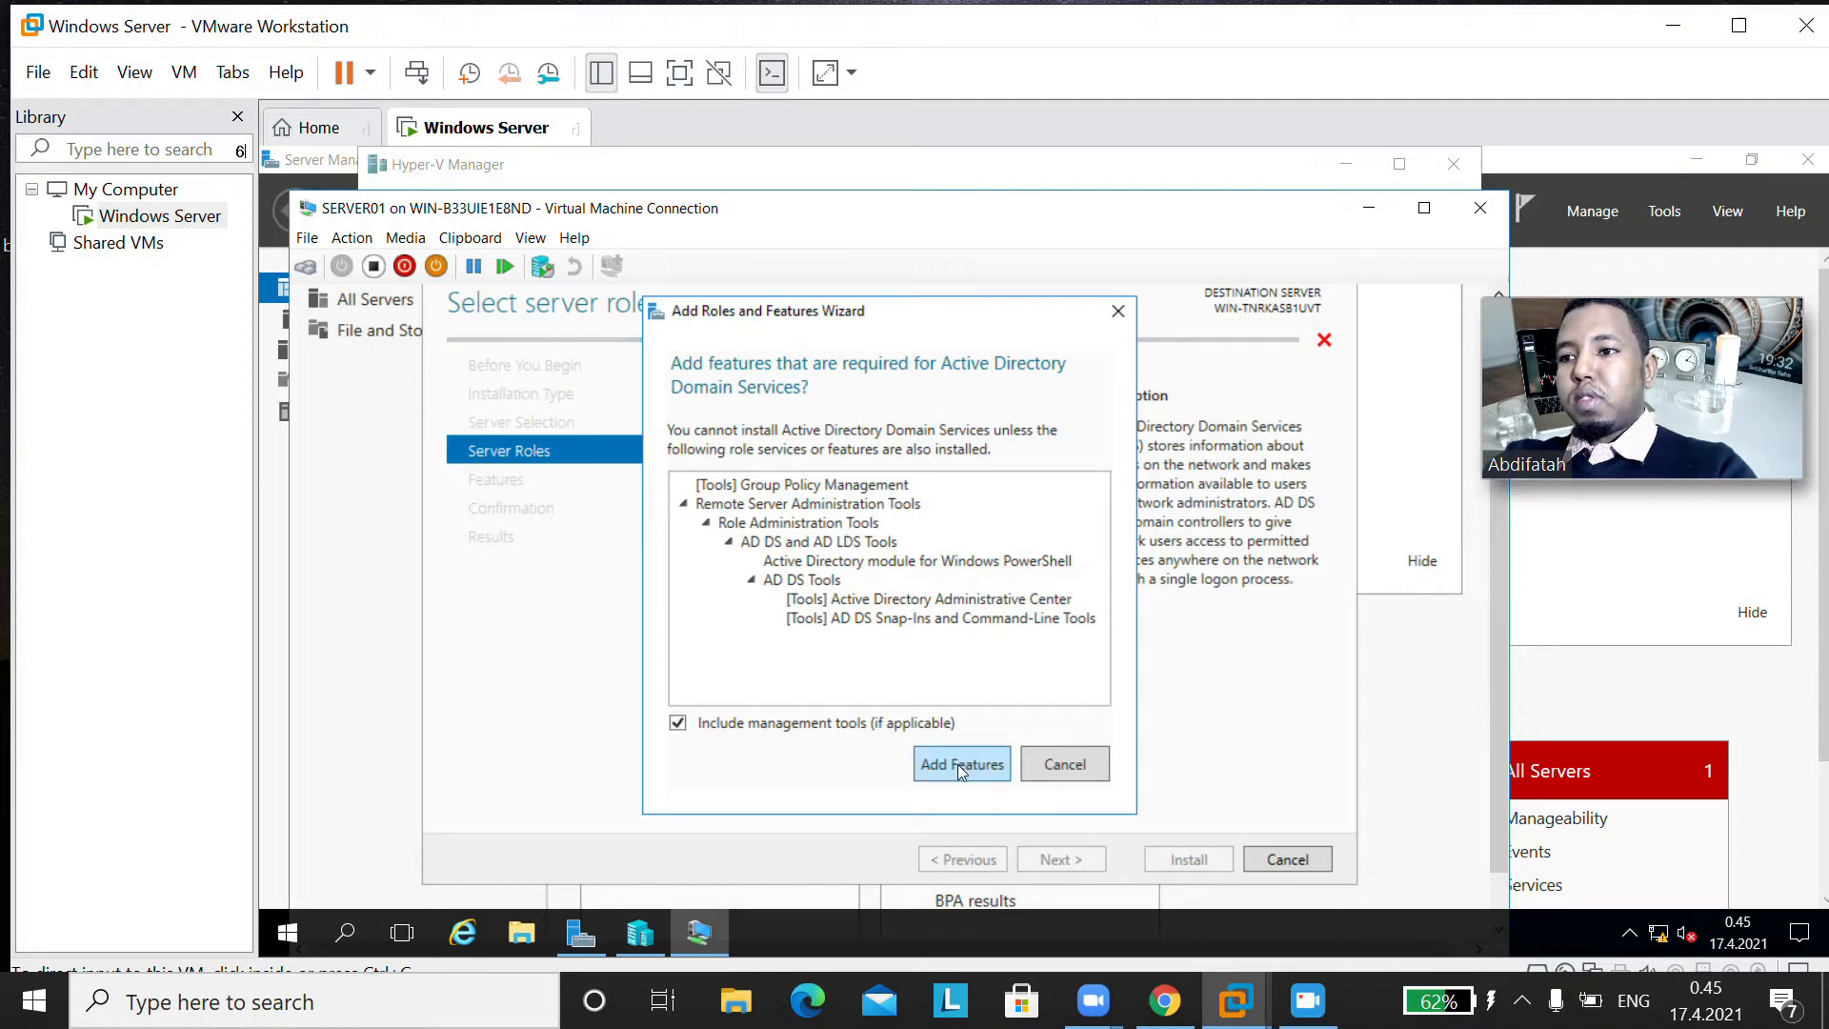
click(1067, 765)
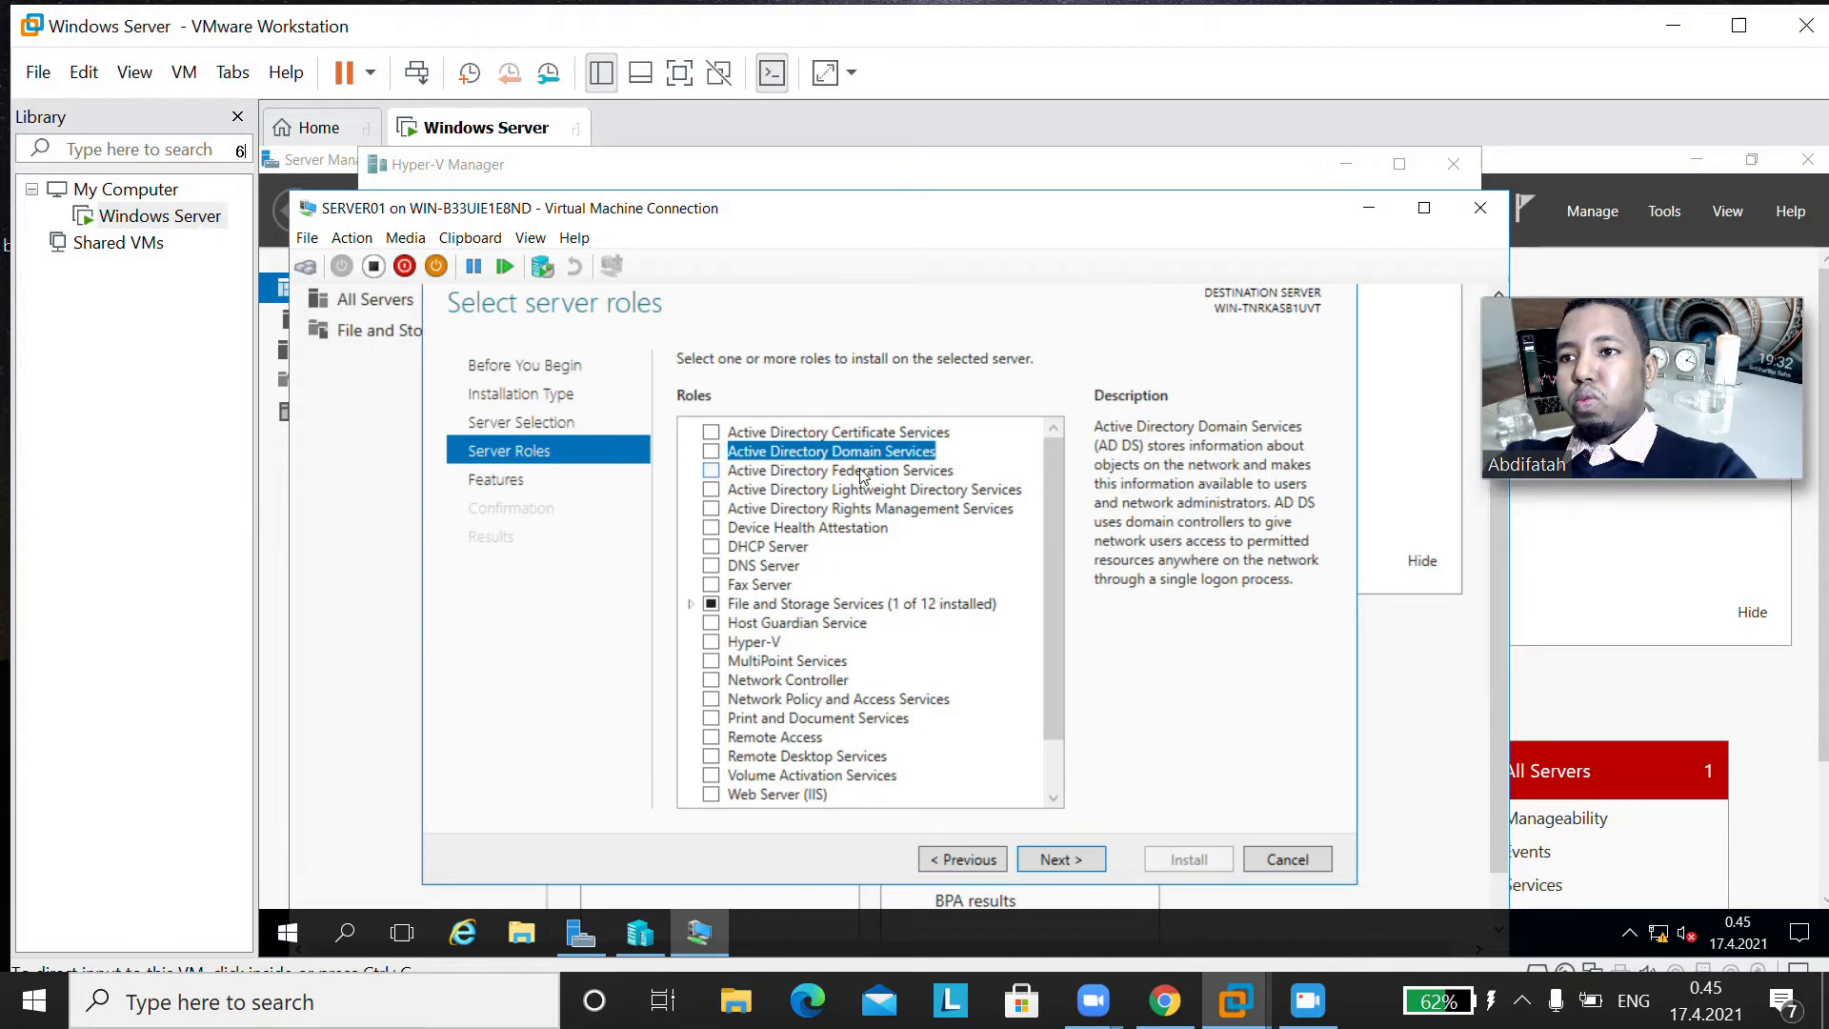
Step: Select the Active Directory Domain Services role with its required features and management tools, keeping the default feature selection
click(712, 452)
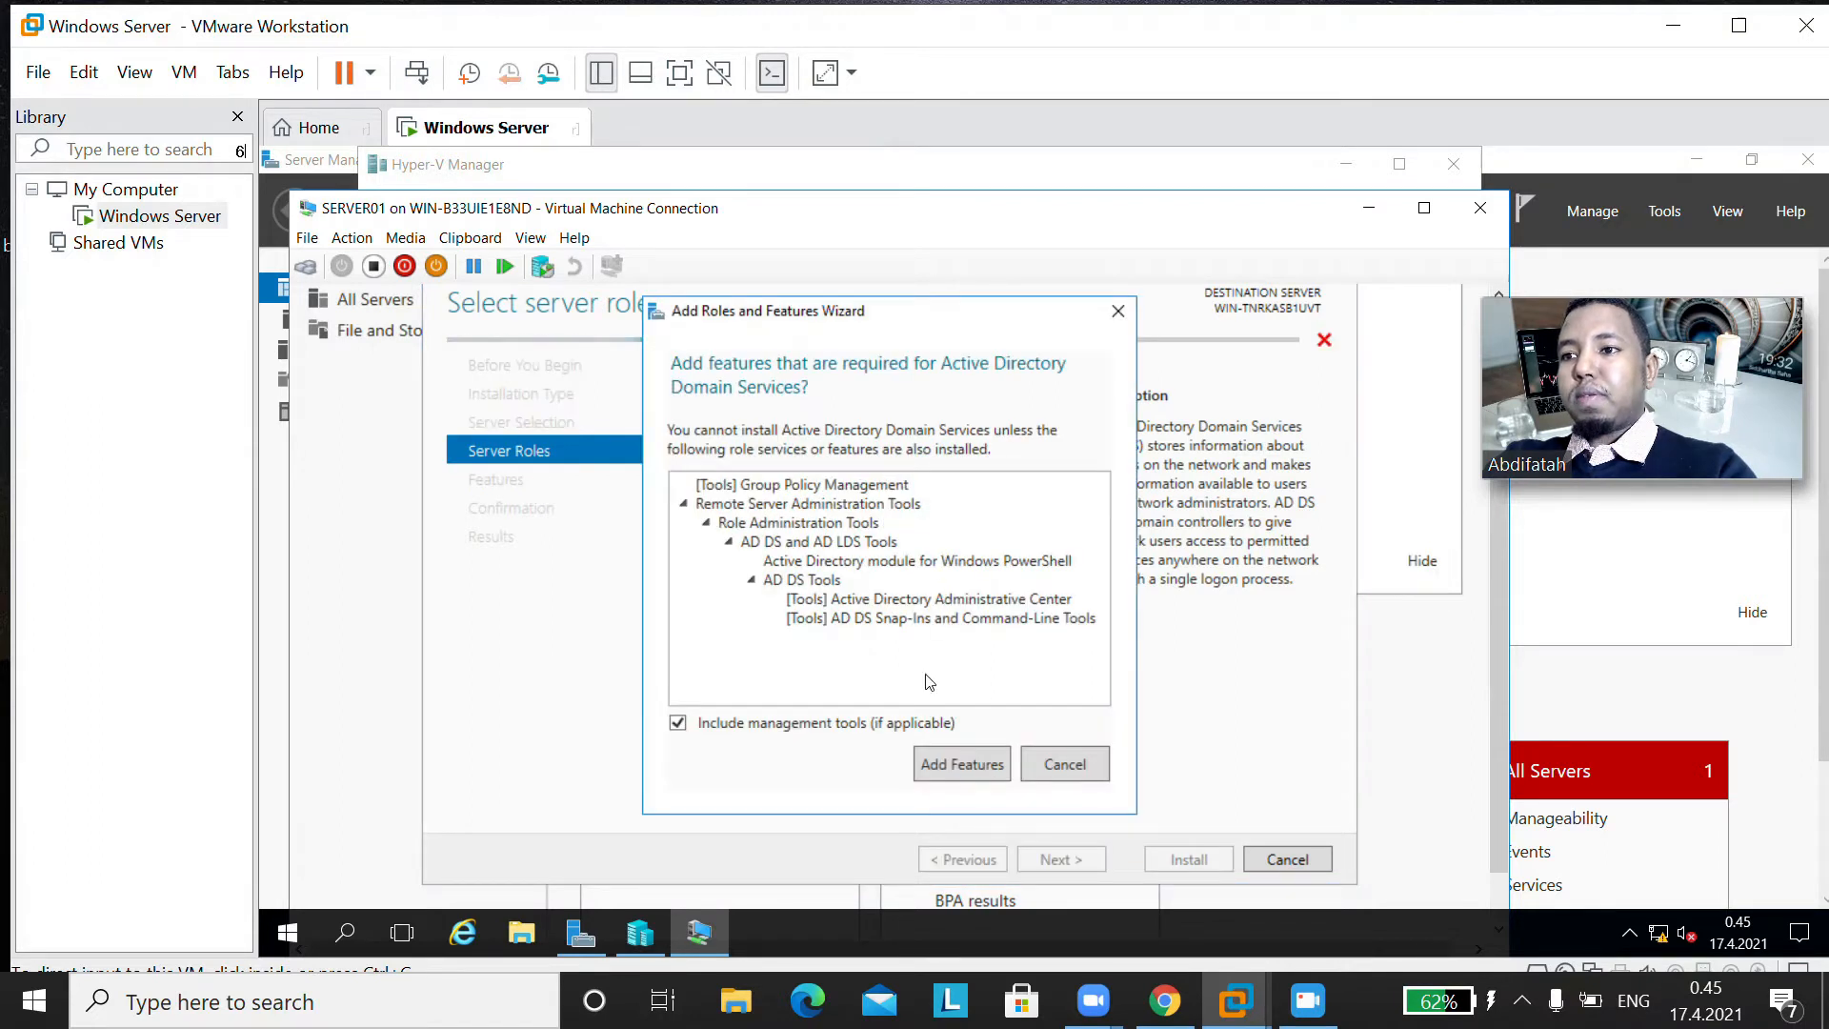
click(942, 767)
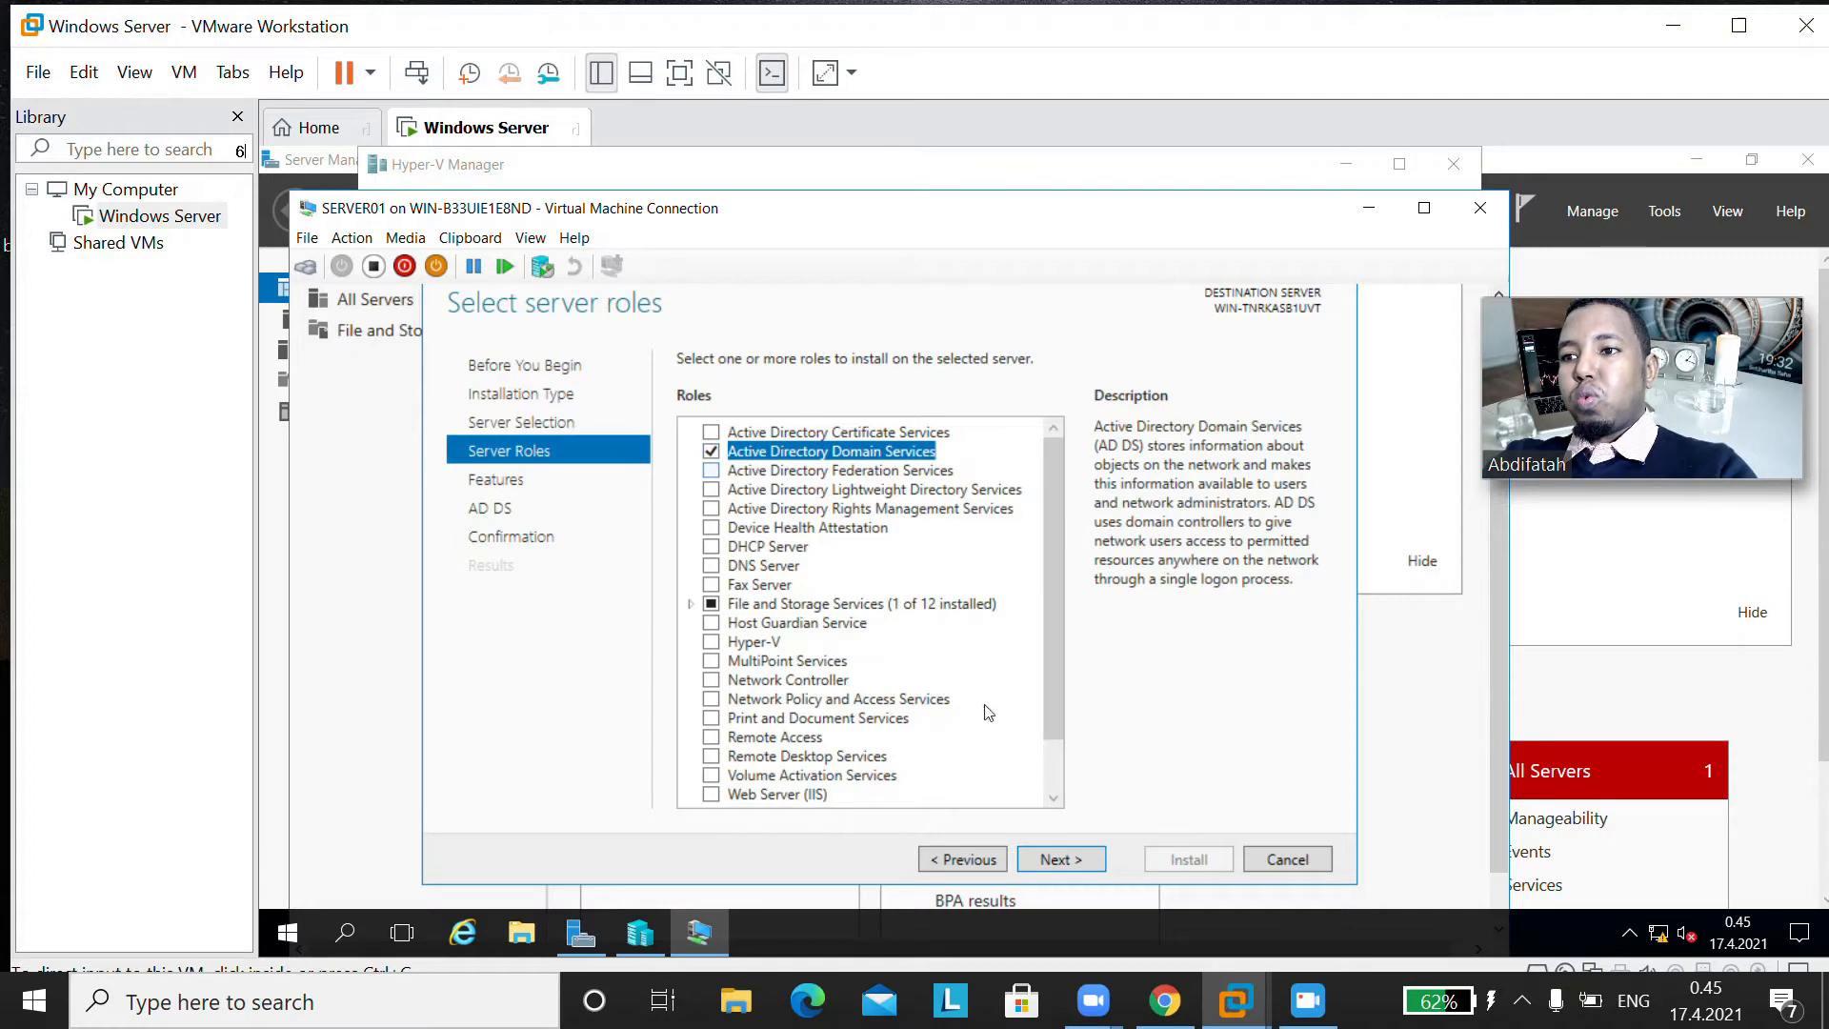
click(1061, 860)
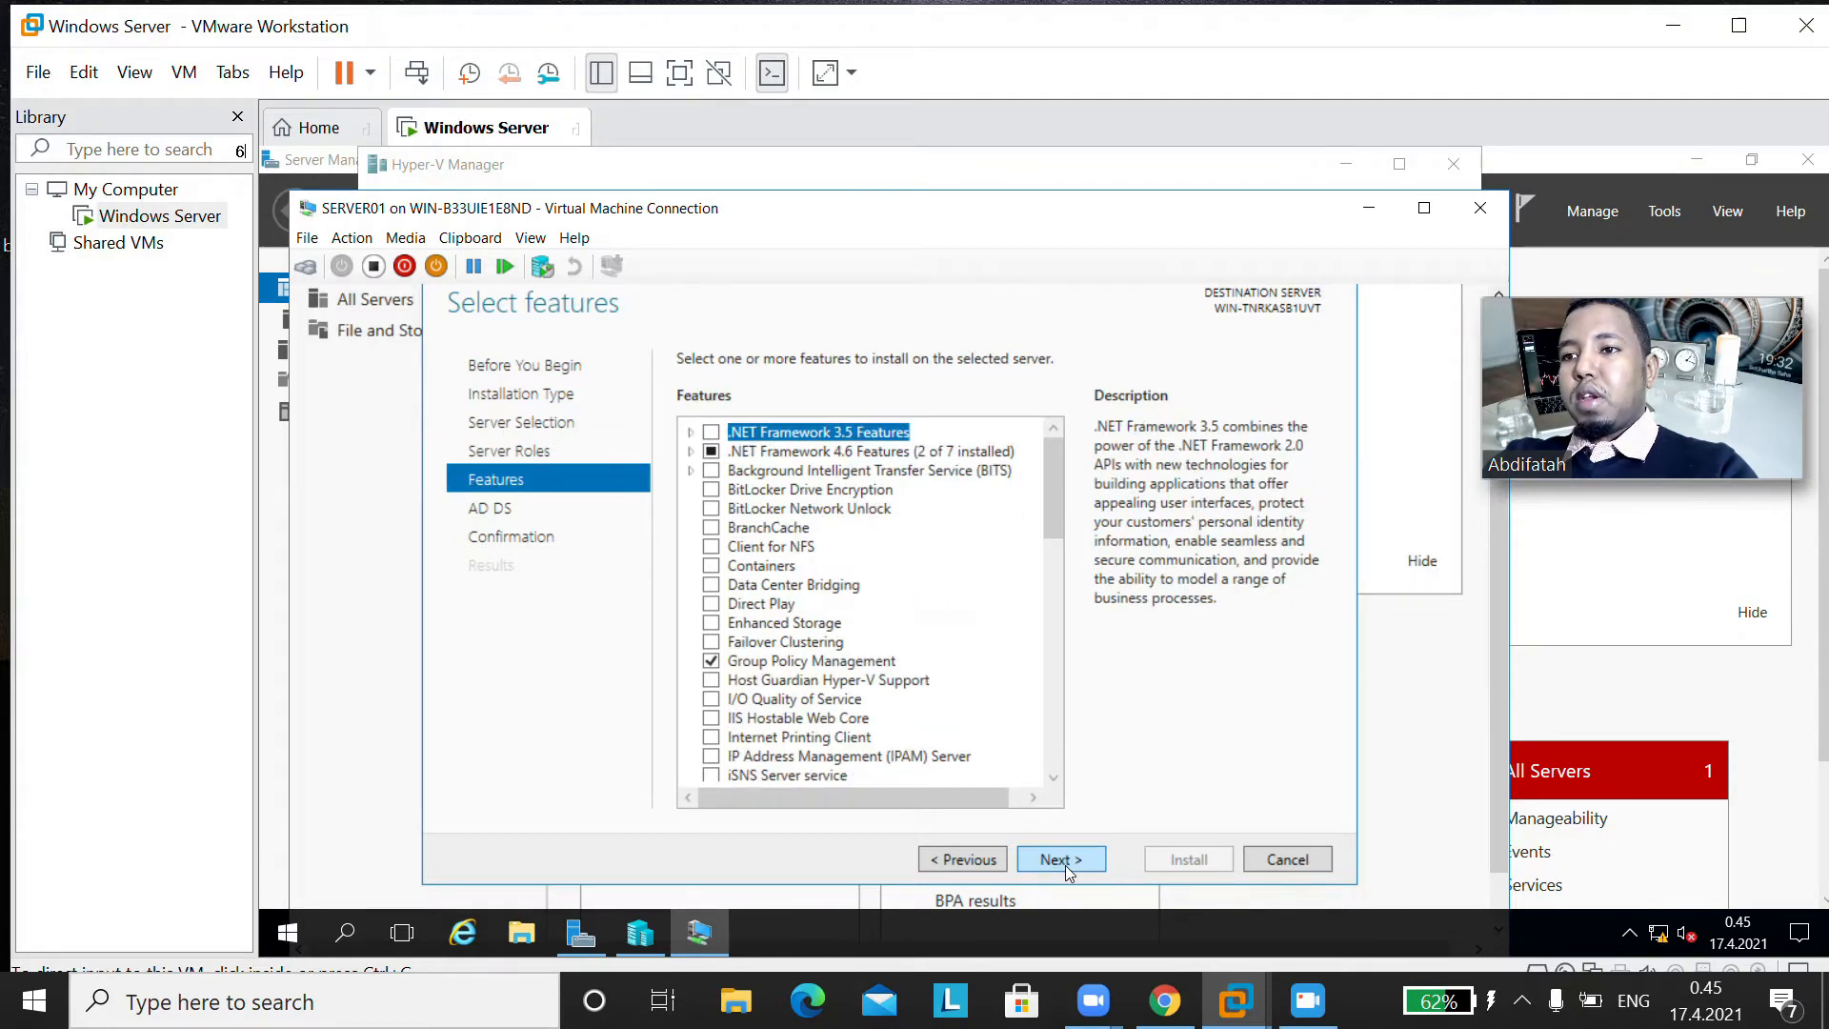
click(1061, 860)
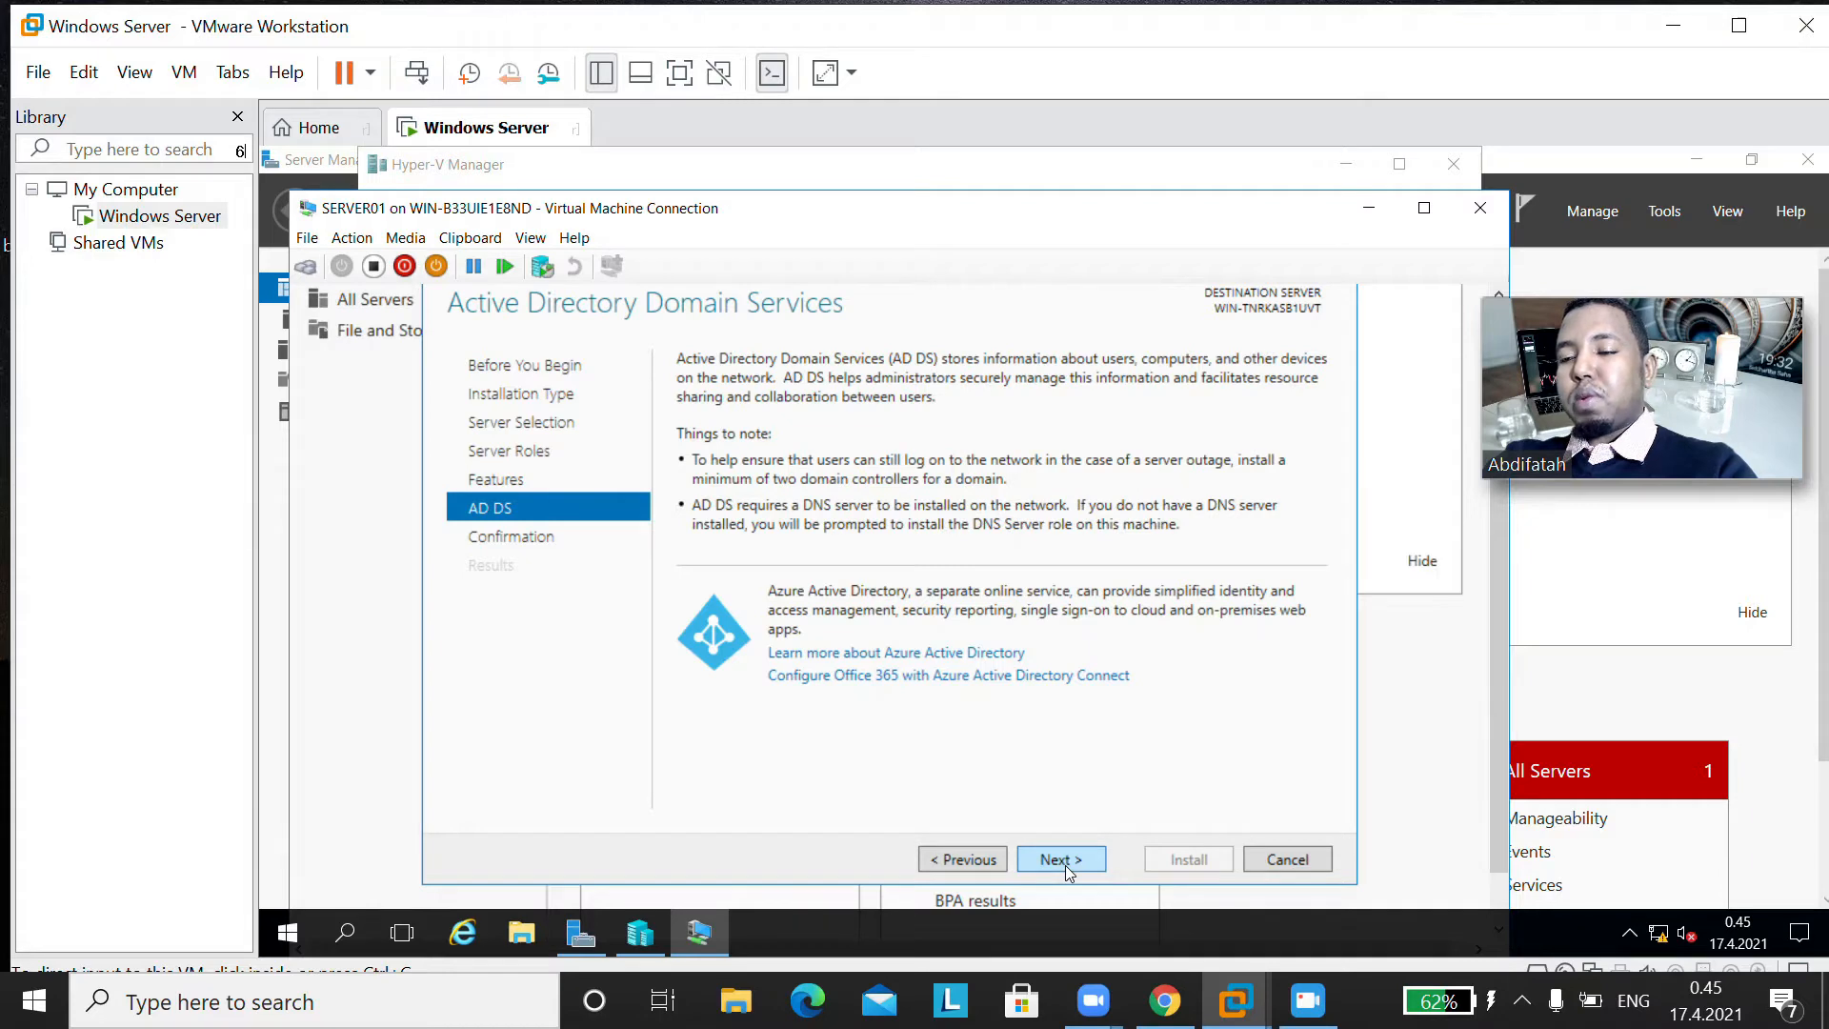
click(1061, 860)
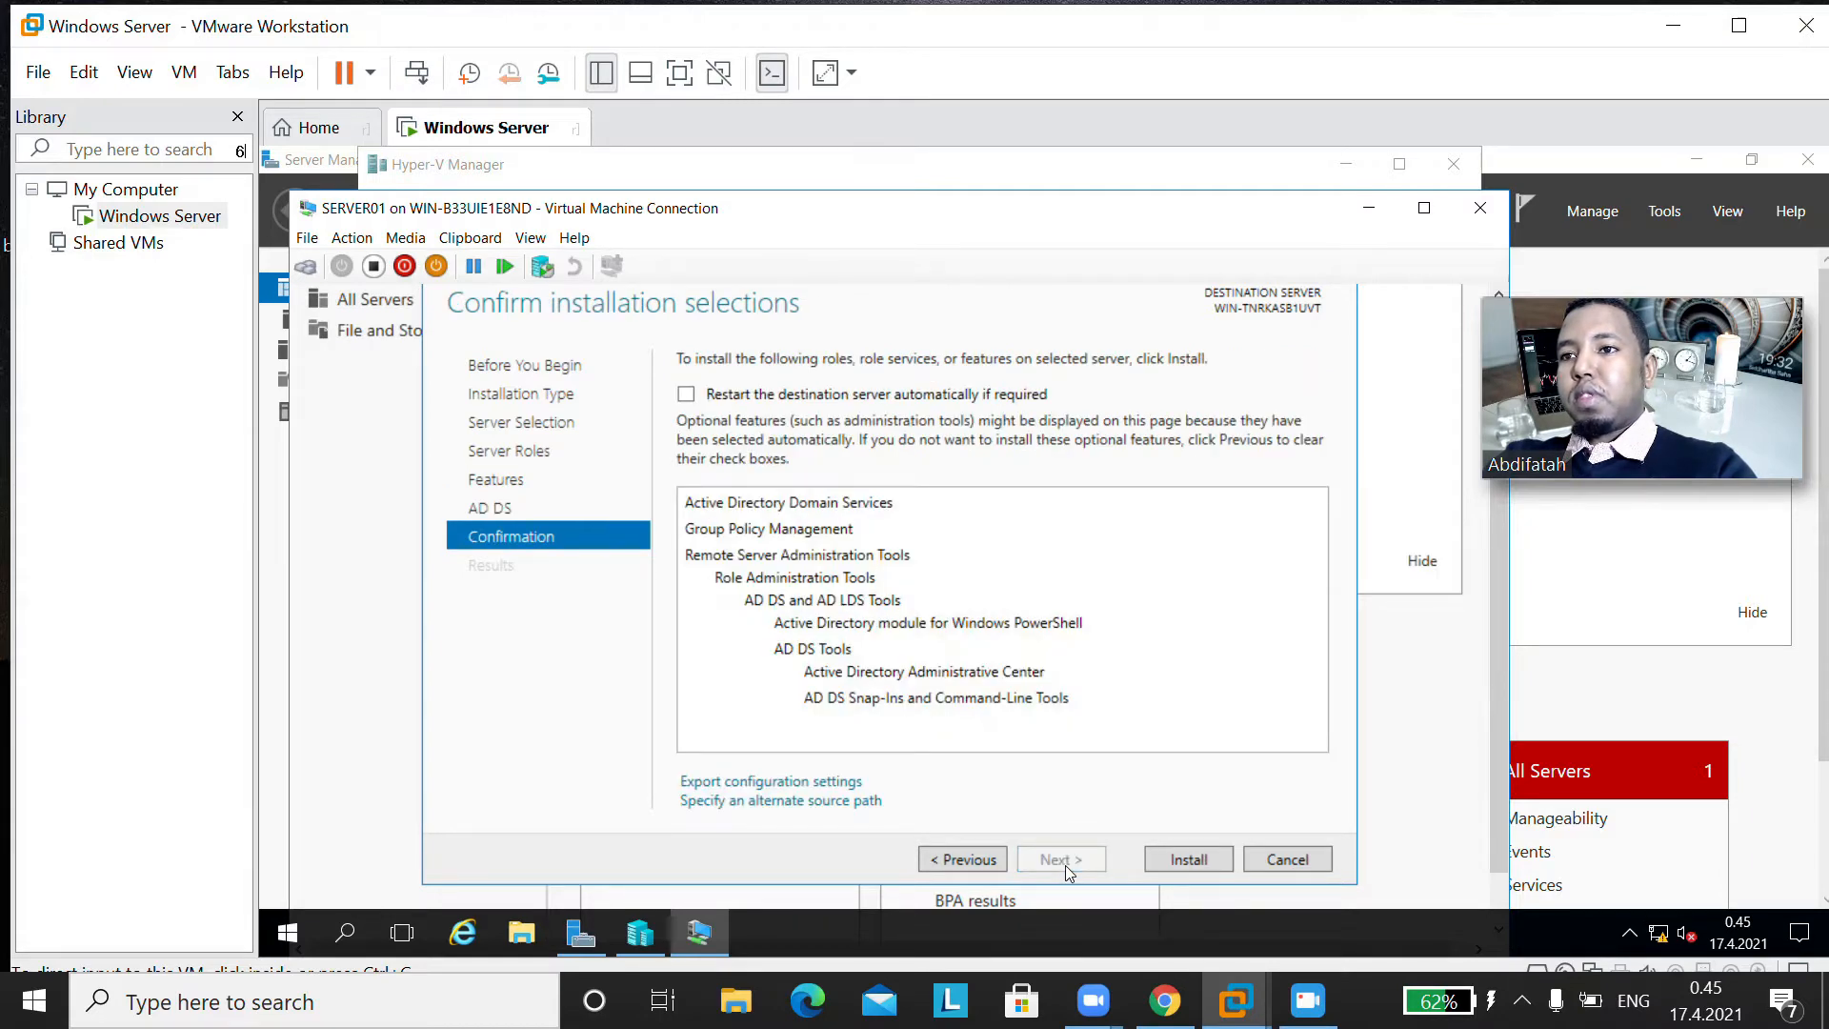
Step: Install the confirmed roles and features, wait for the installation to finish, and close the wizard
click(1191, 860)
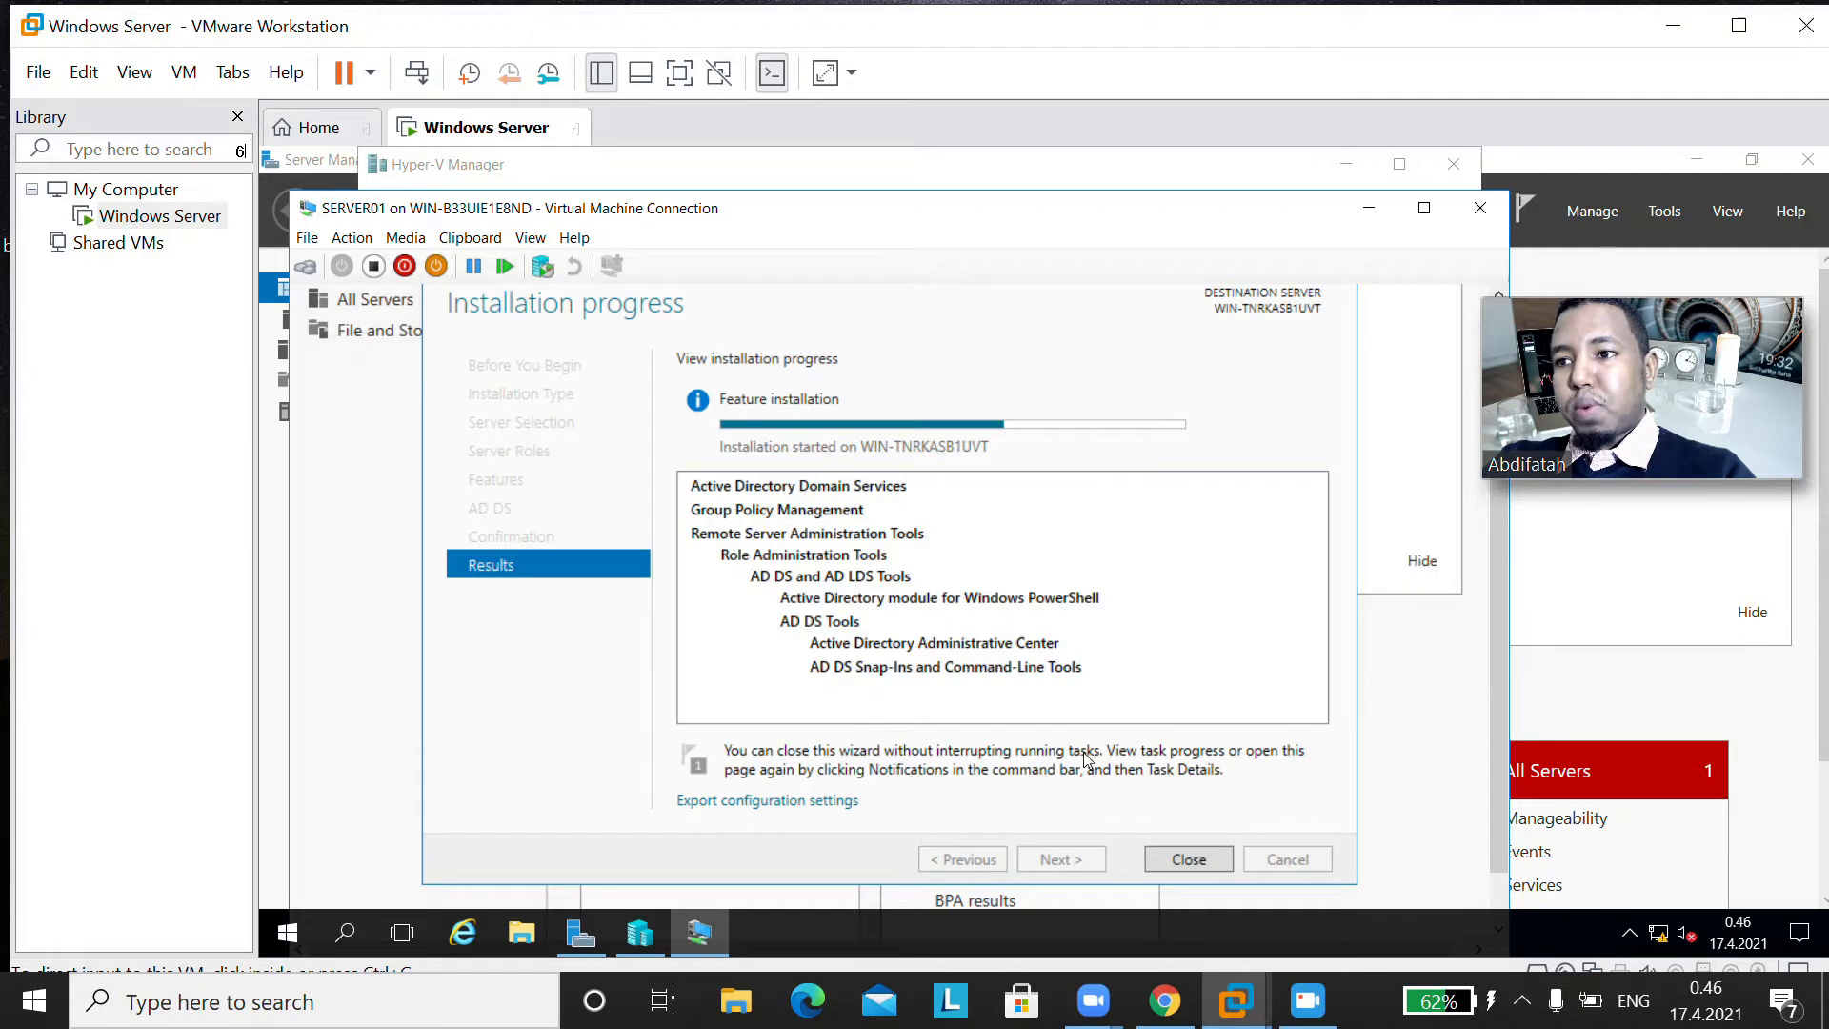
mouse_move(1187, 430)
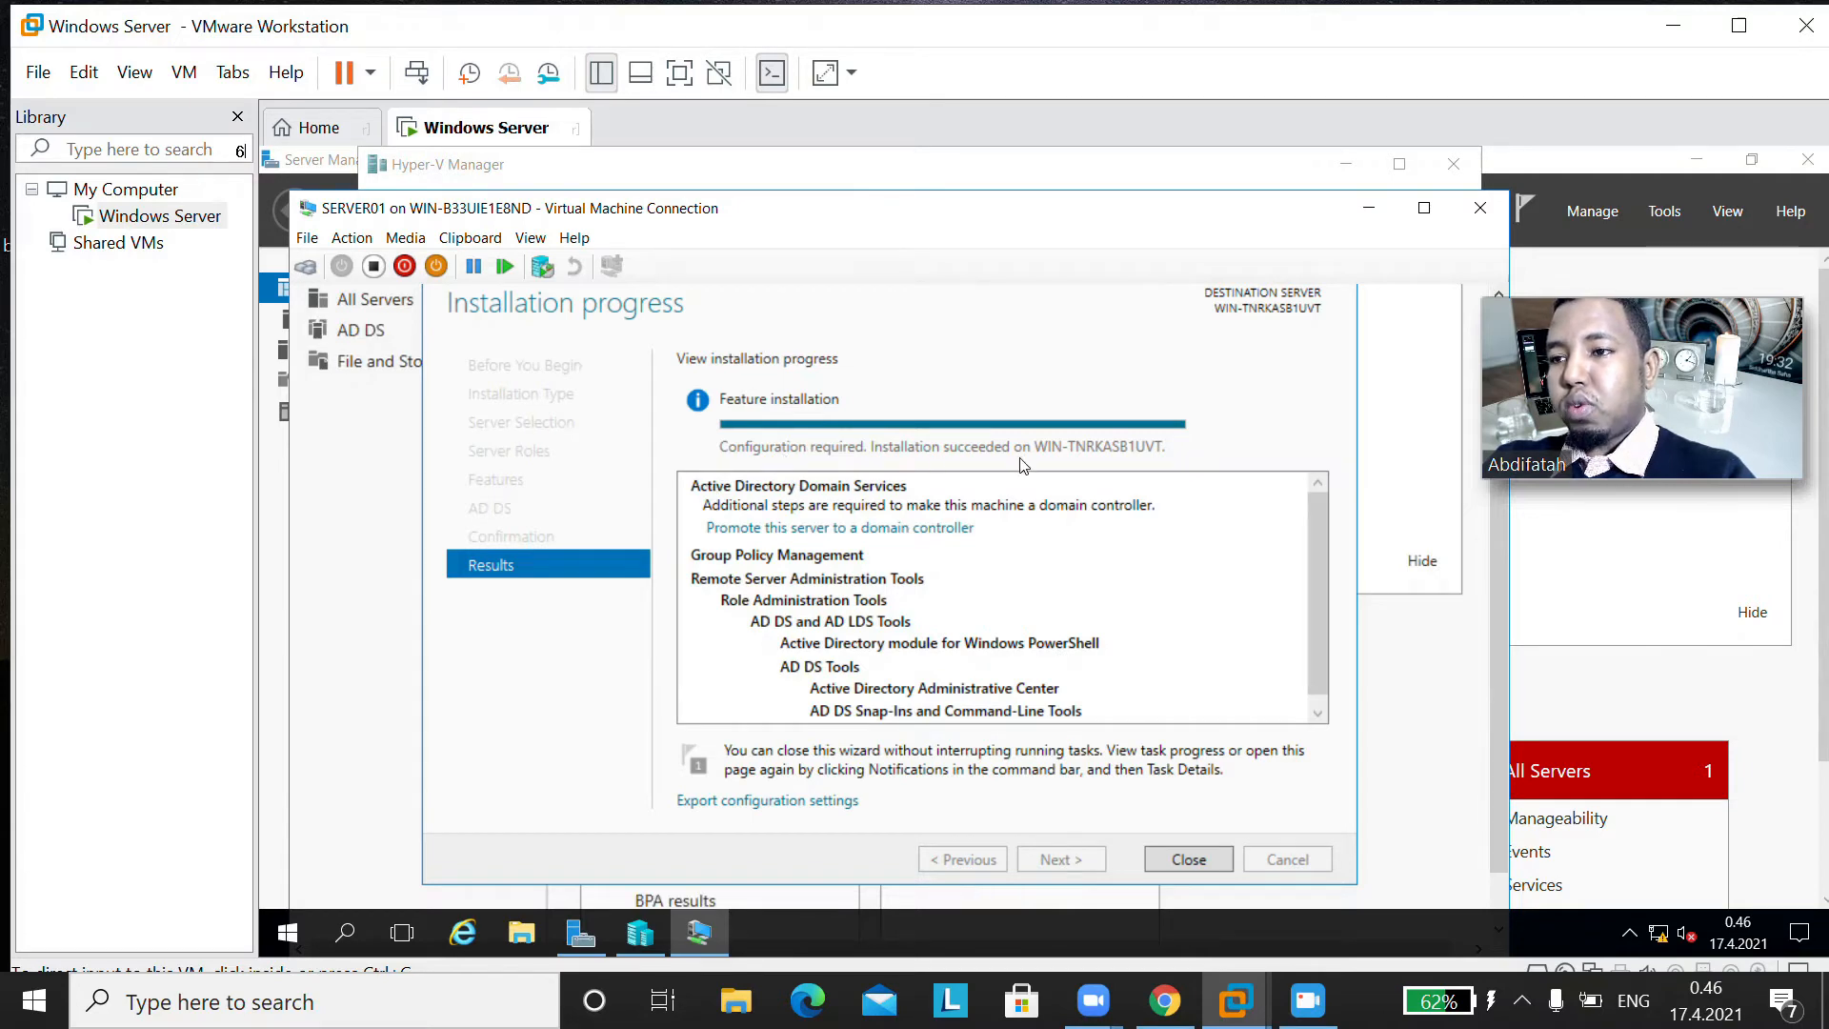
click(1189, 859)
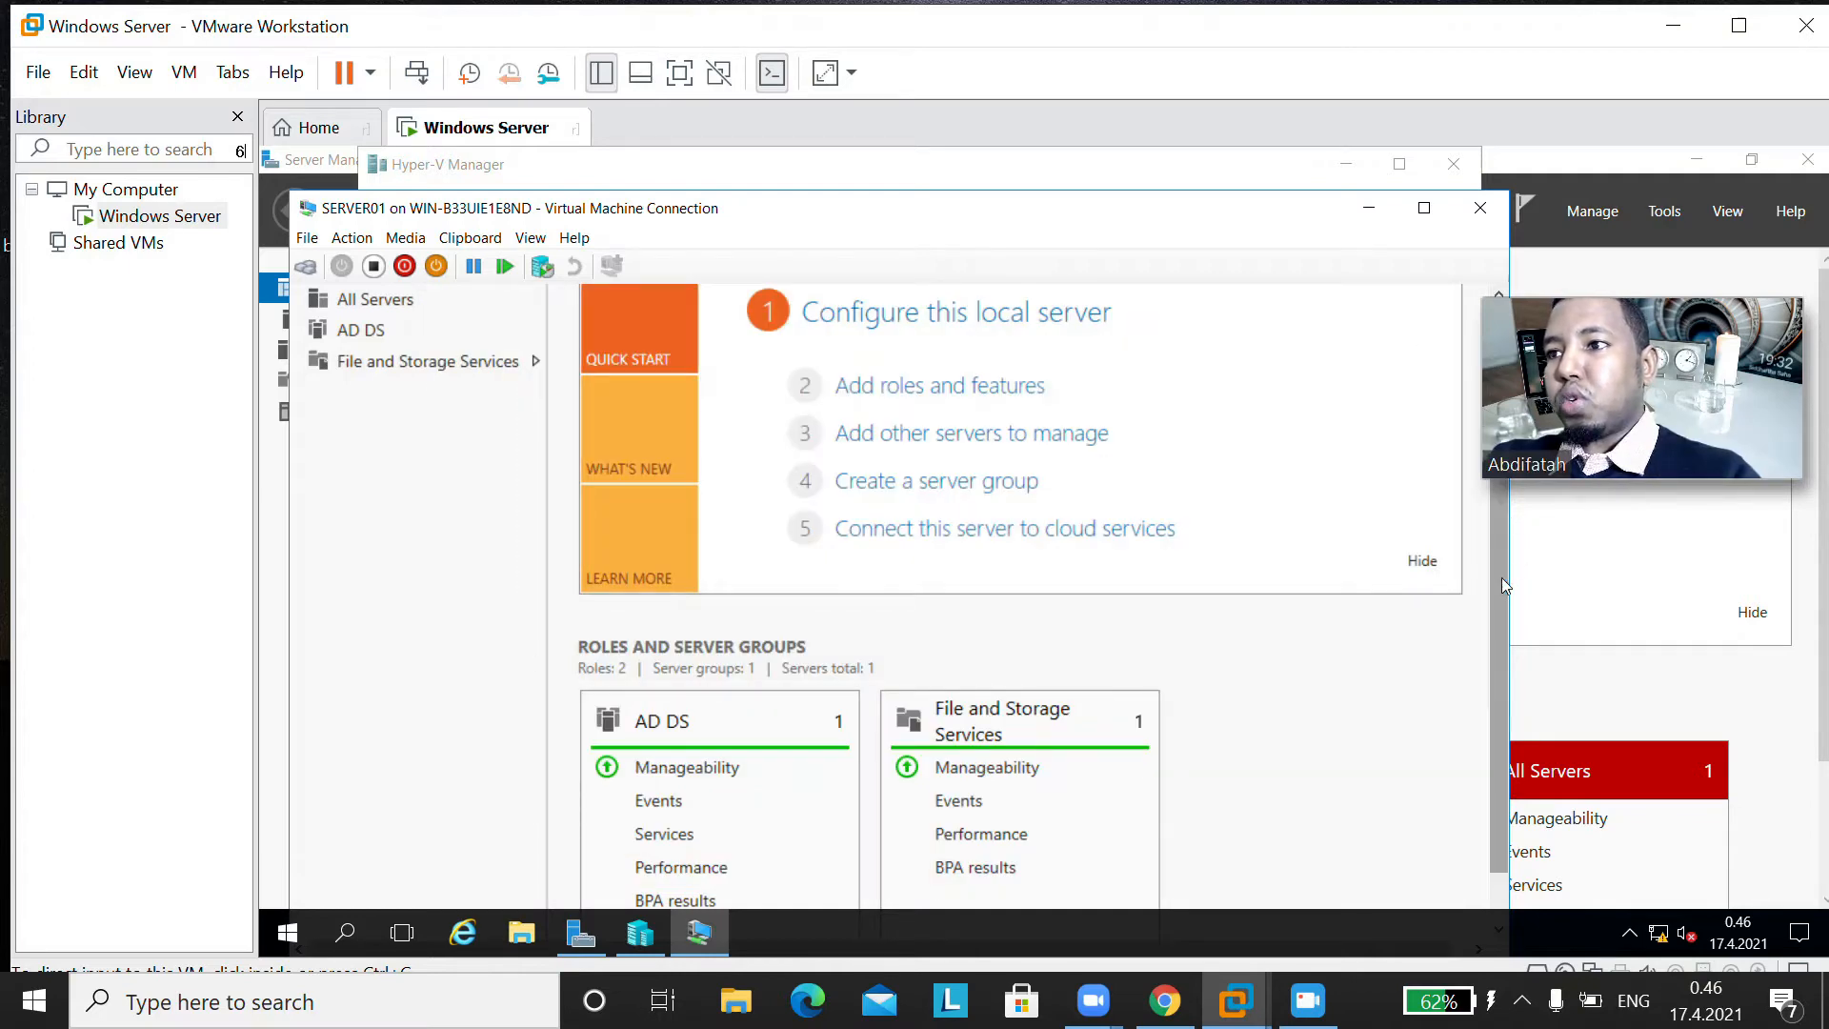
Step: Start promoting this server to a domain controller from the post-deployment configuration notification
drag(1499, 477, 1511, 396)
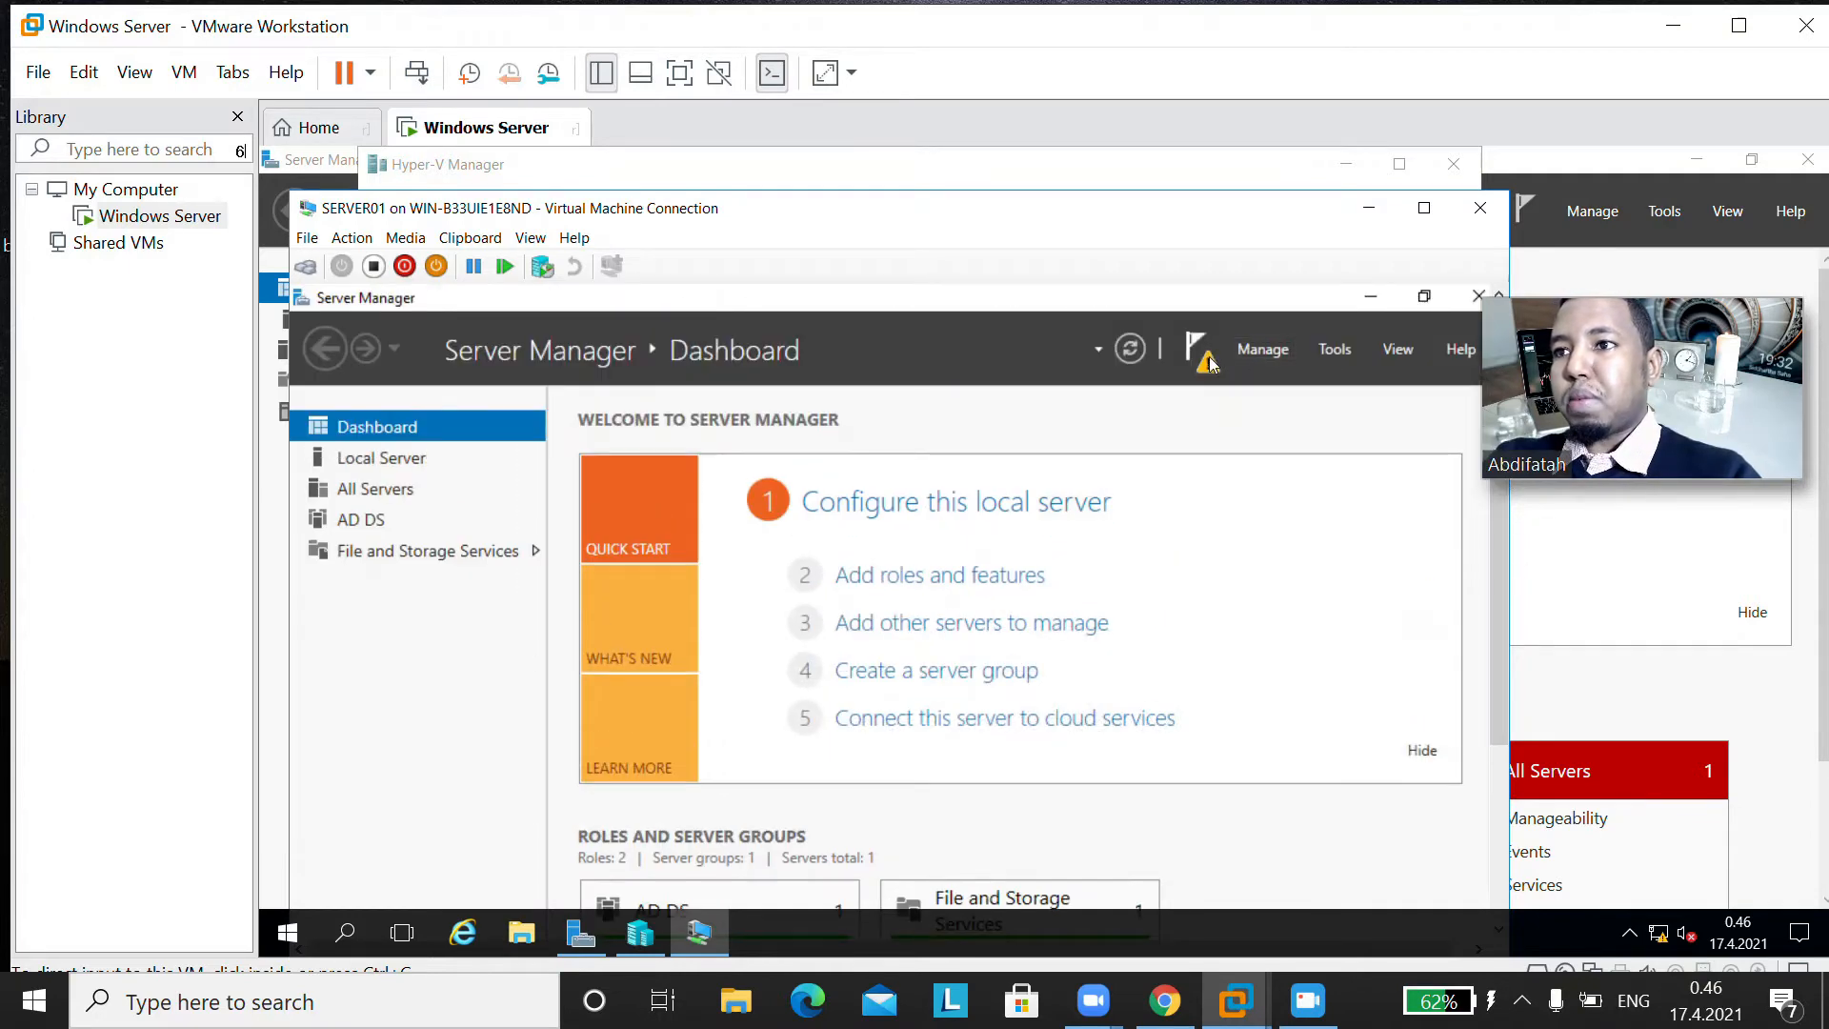
click(1208, 363)
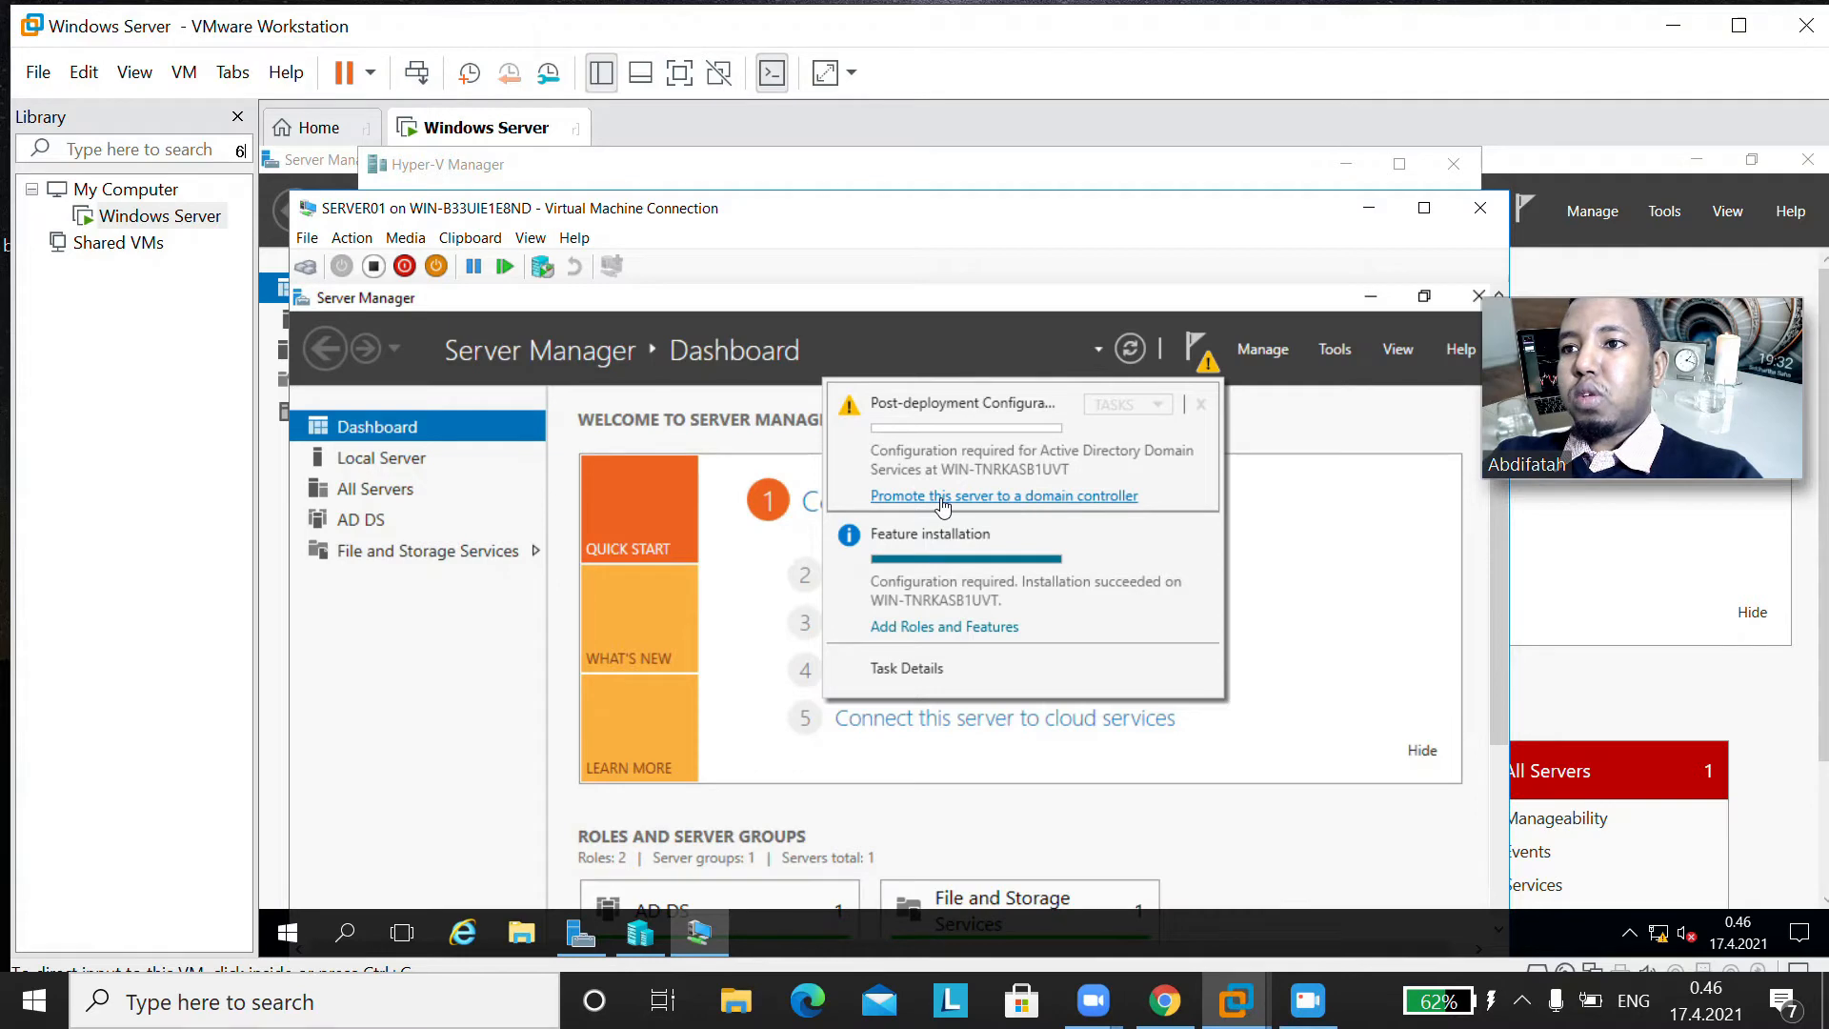
click(1035, 496)
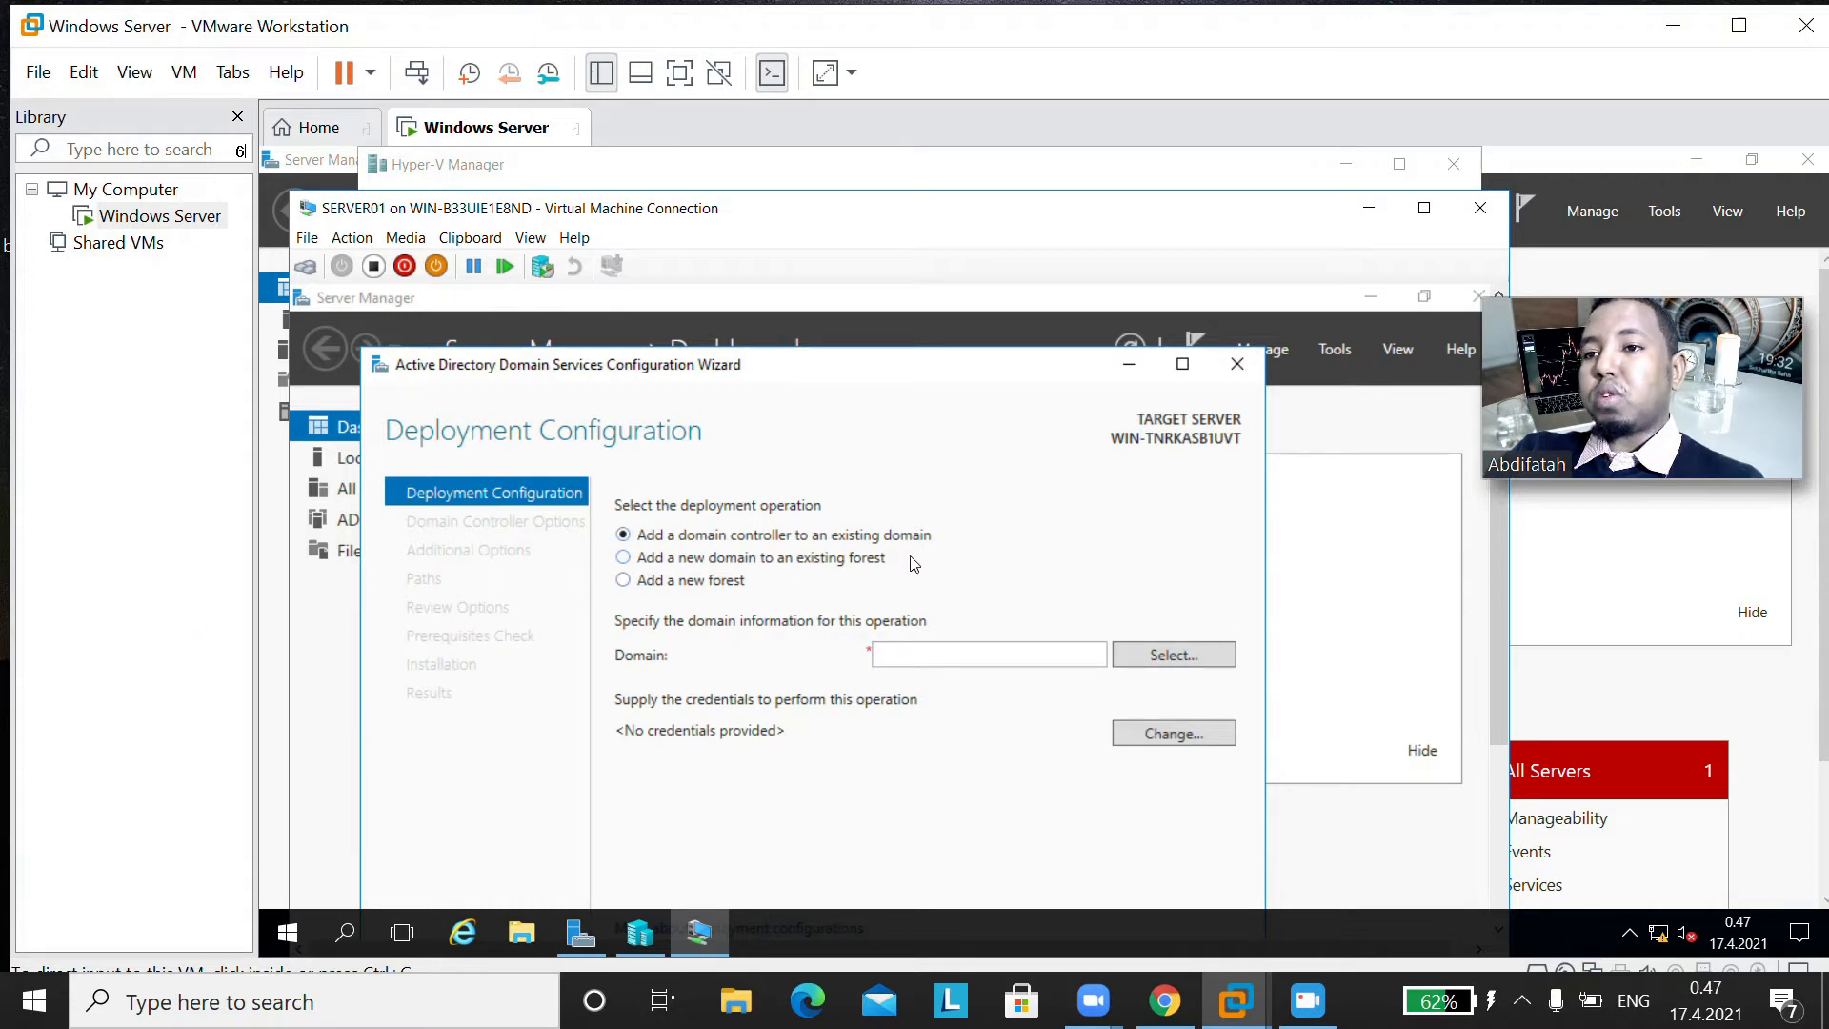
Step: Set the deployment operation to Add a new forest and enter the root domain name, a first name ending in .local
click(845, 562)
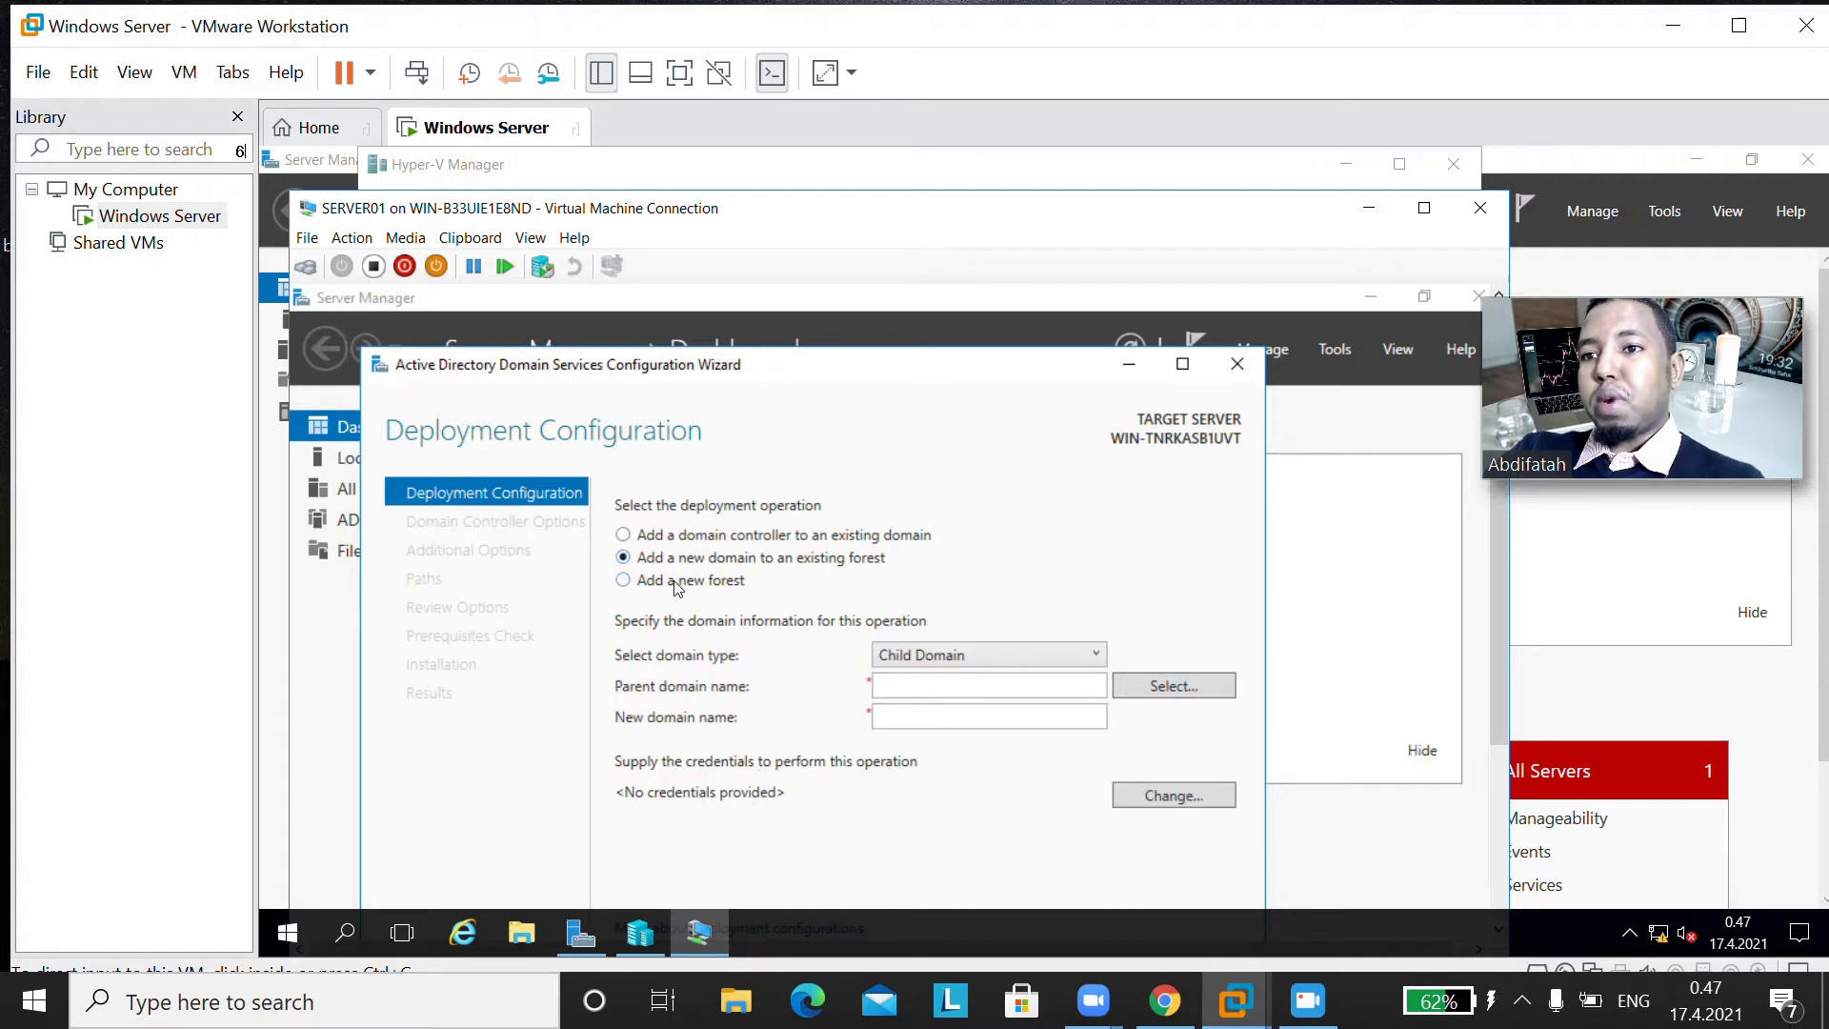
click(677, 583)
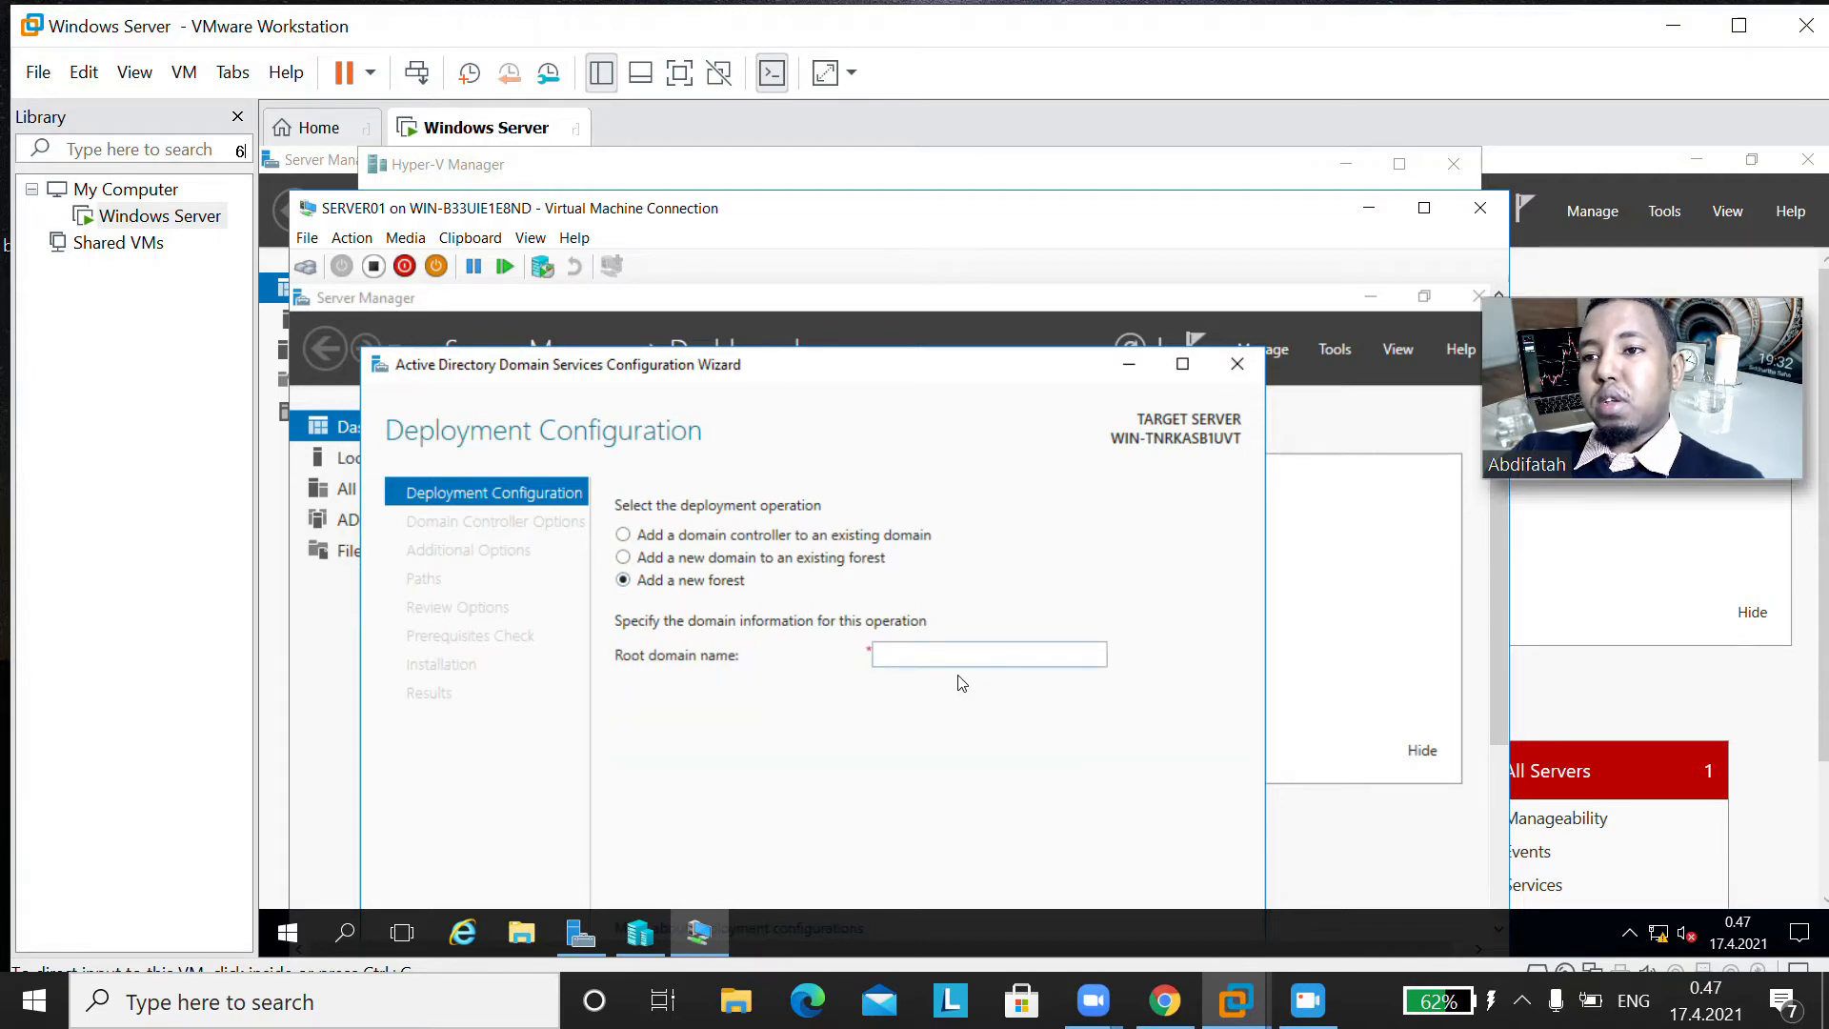
click(993, 650)
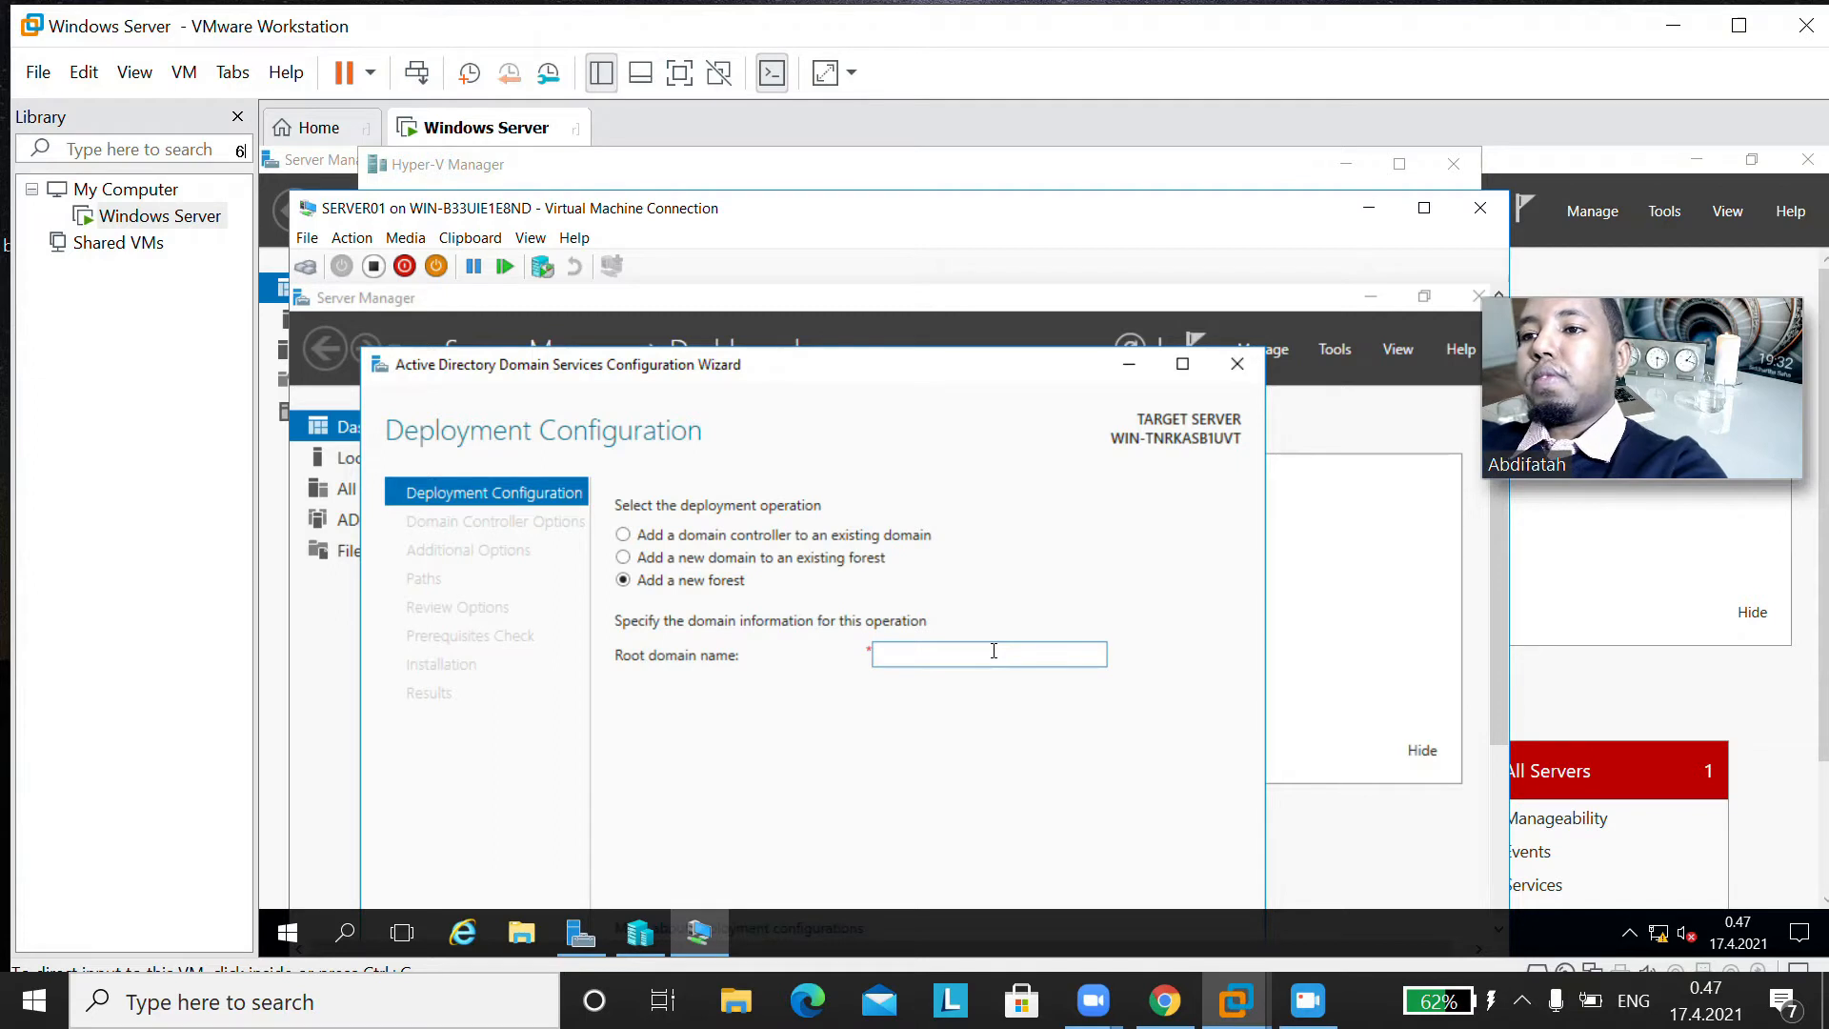
text(abdi)
key(BackSpace)
key(BackSpace)
key(BackSpace)
key(BackSpace)
text(abdifatah)
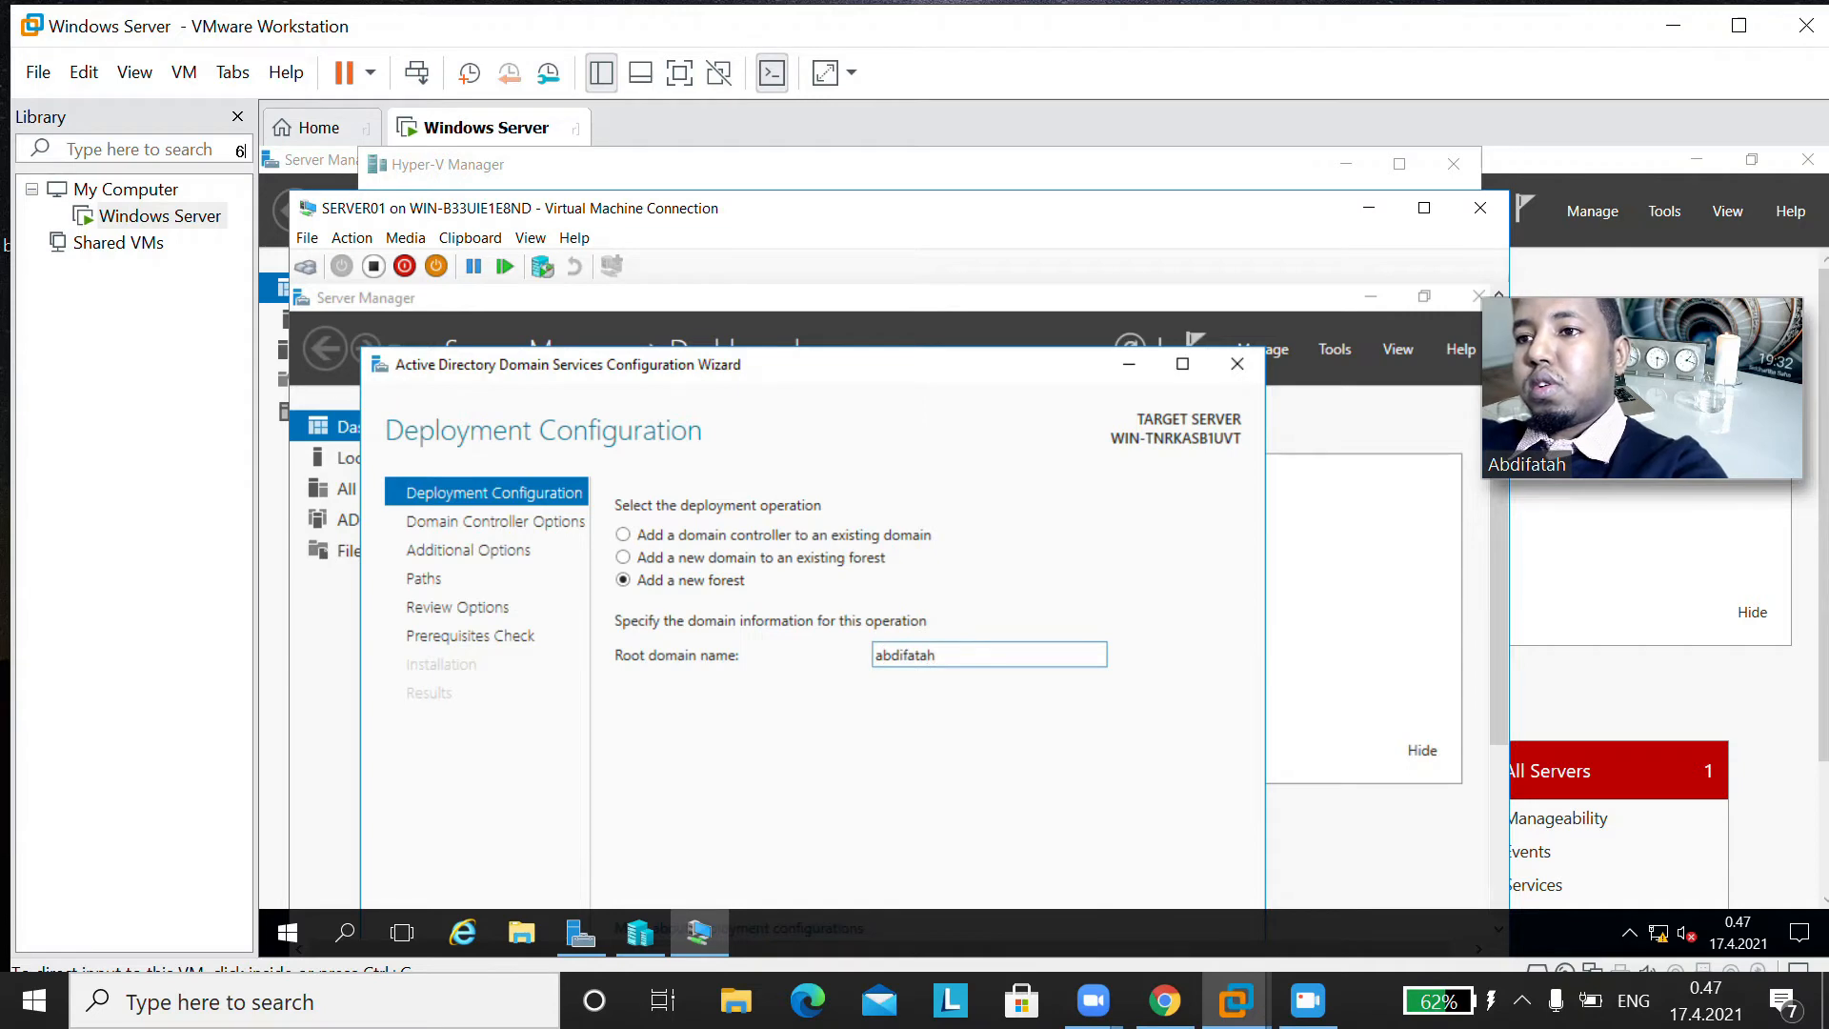
text(cal)
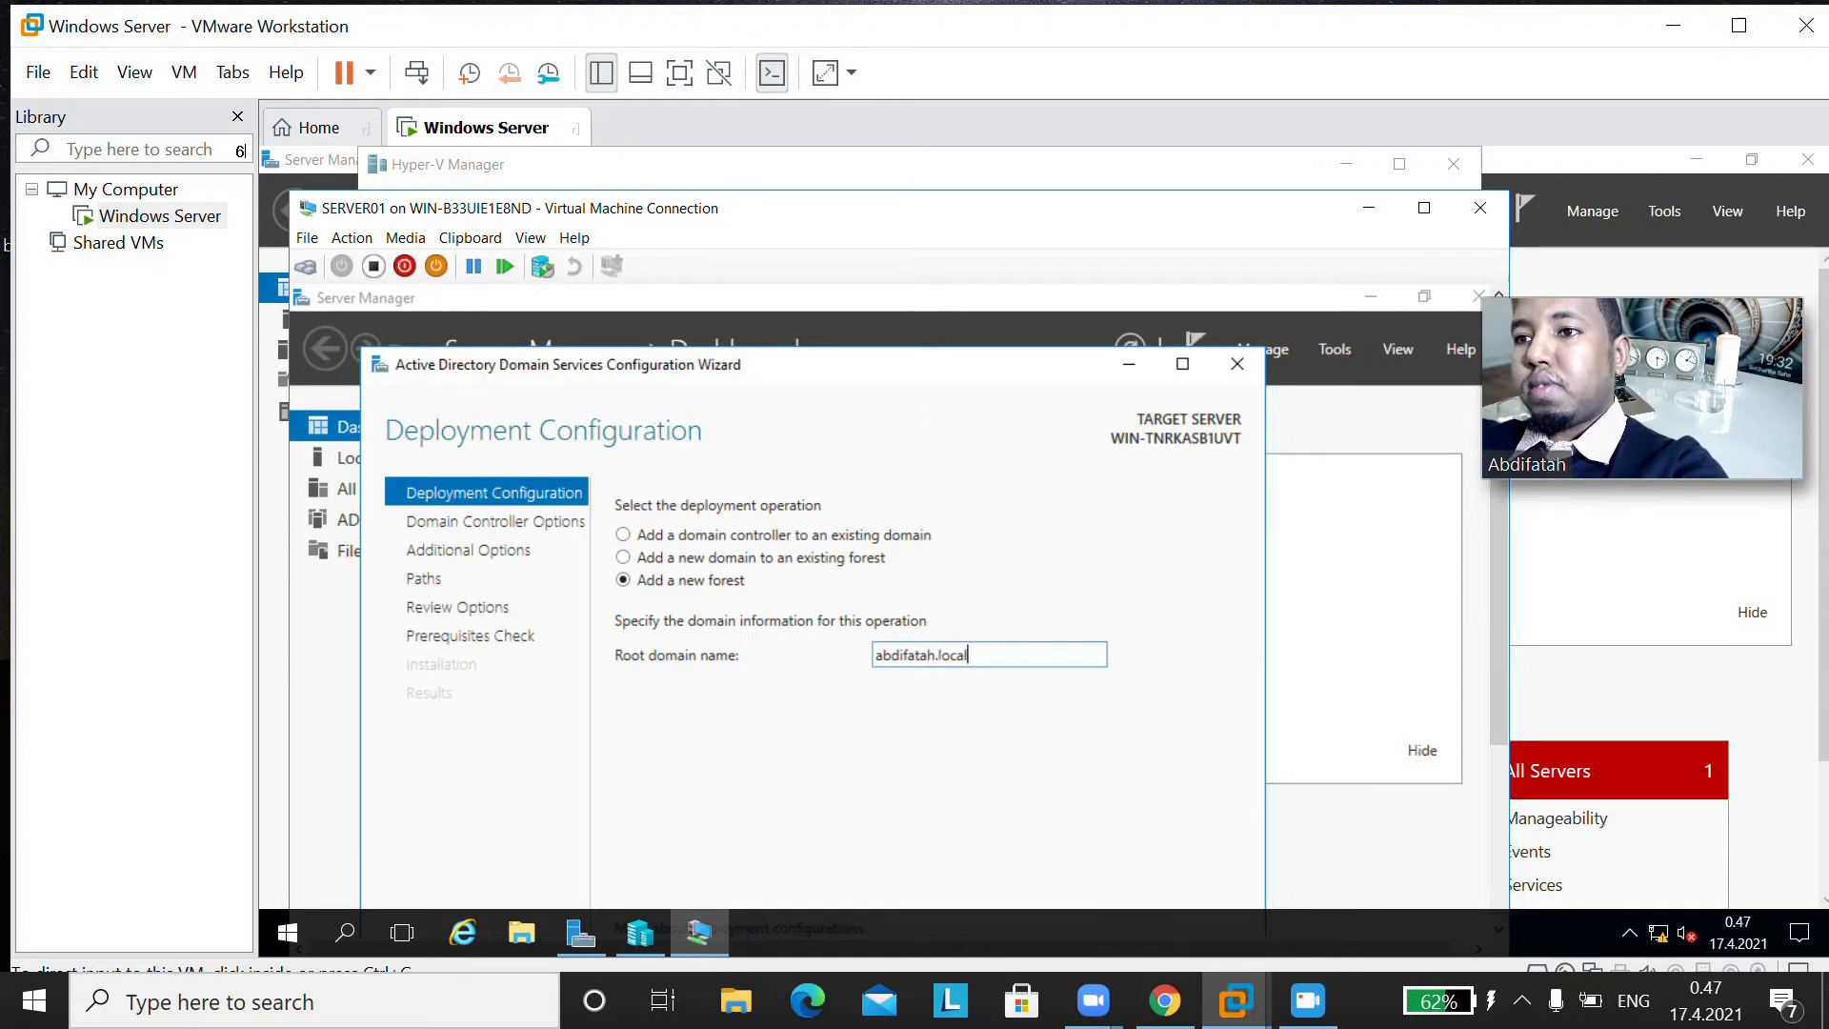
Step: Maximize the domain services configuration wizard and proceed to the domain controller options
double_click(936, 363)
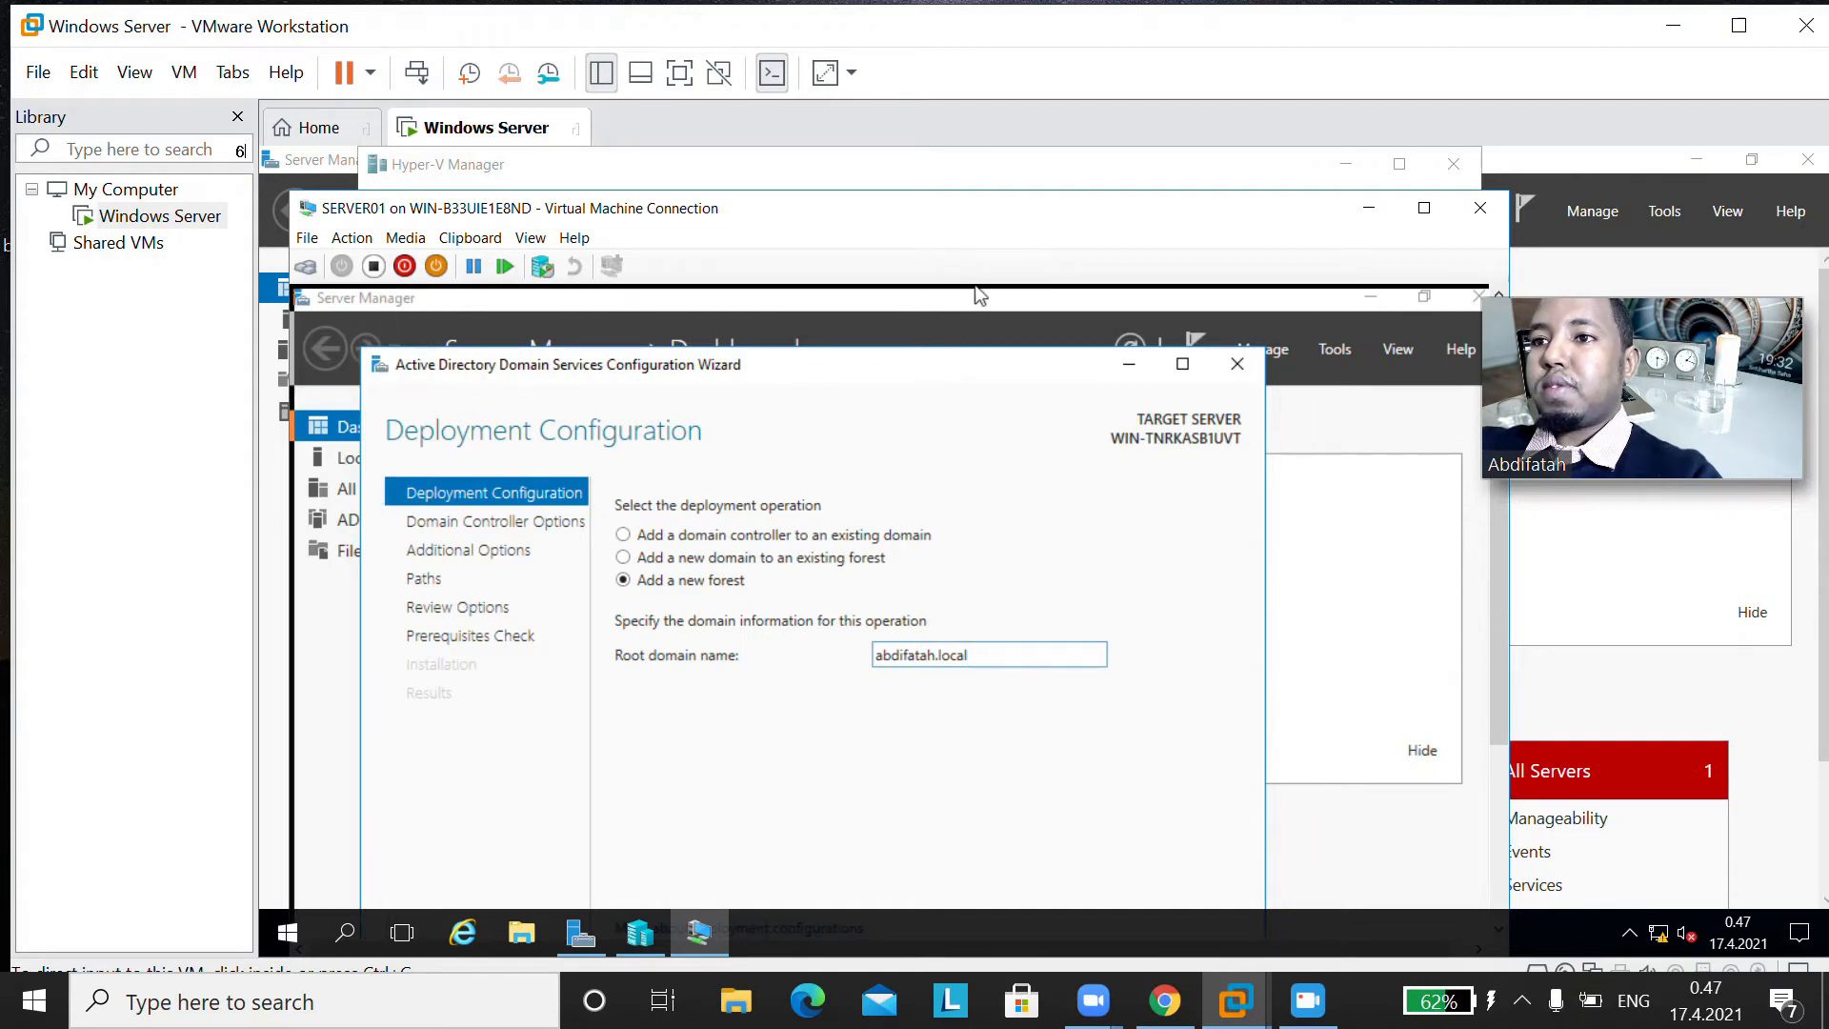
drag(1494, 598, 1473, 819)
click(1219, 867)
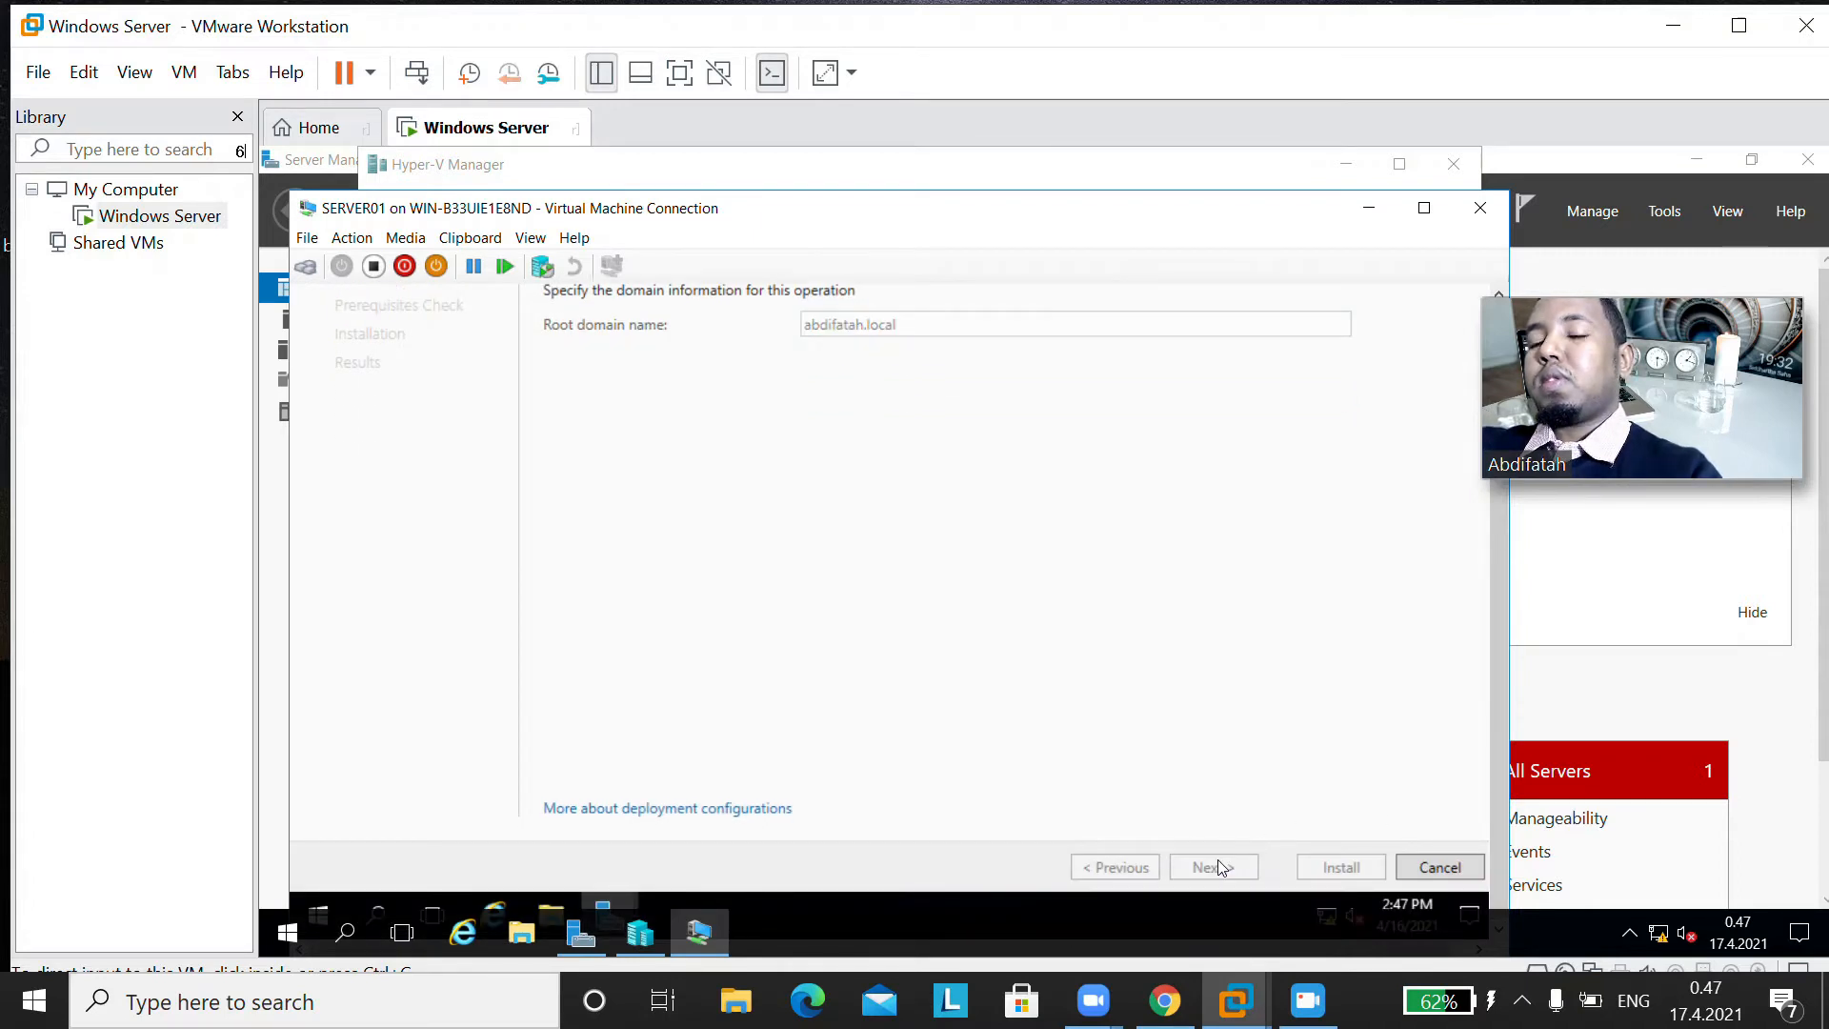
Step: Enter and confirm the Directory Services Restore Mode password, keep the DNS server capability, and proceed to the DNS options
click(1423, 208)
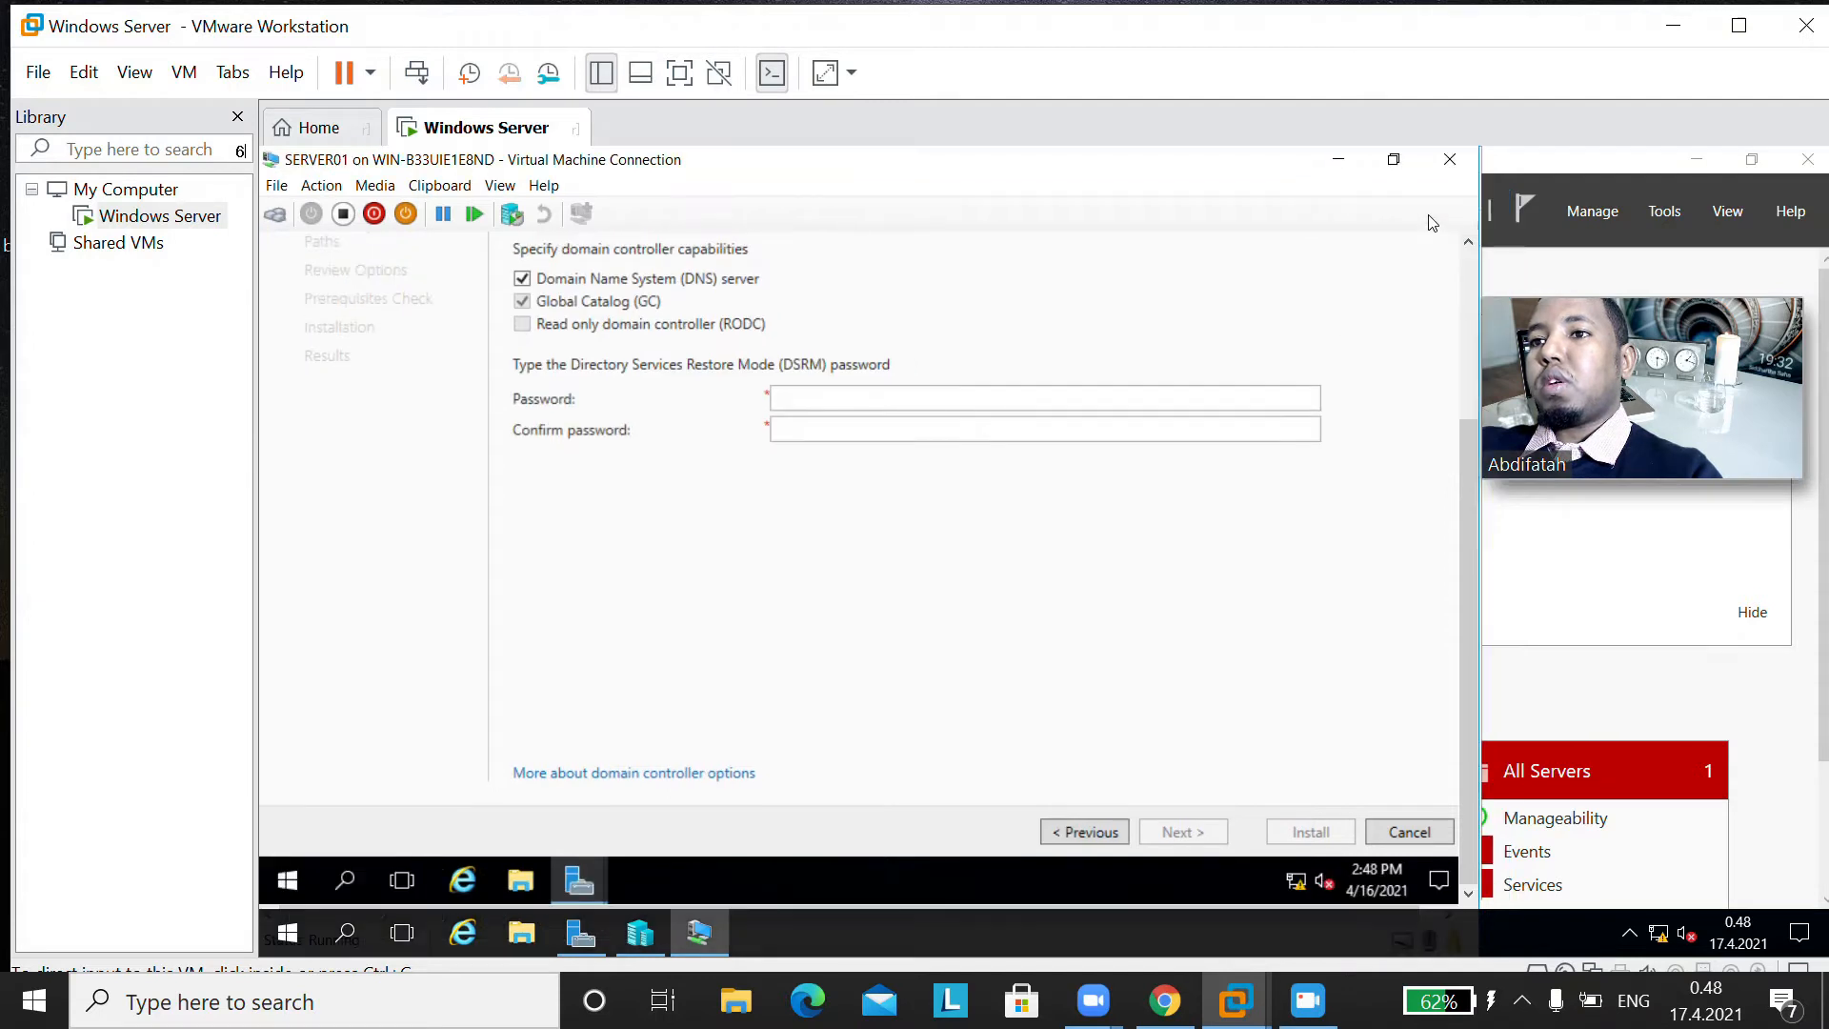
click(1394, 161)
click(1048, 448)
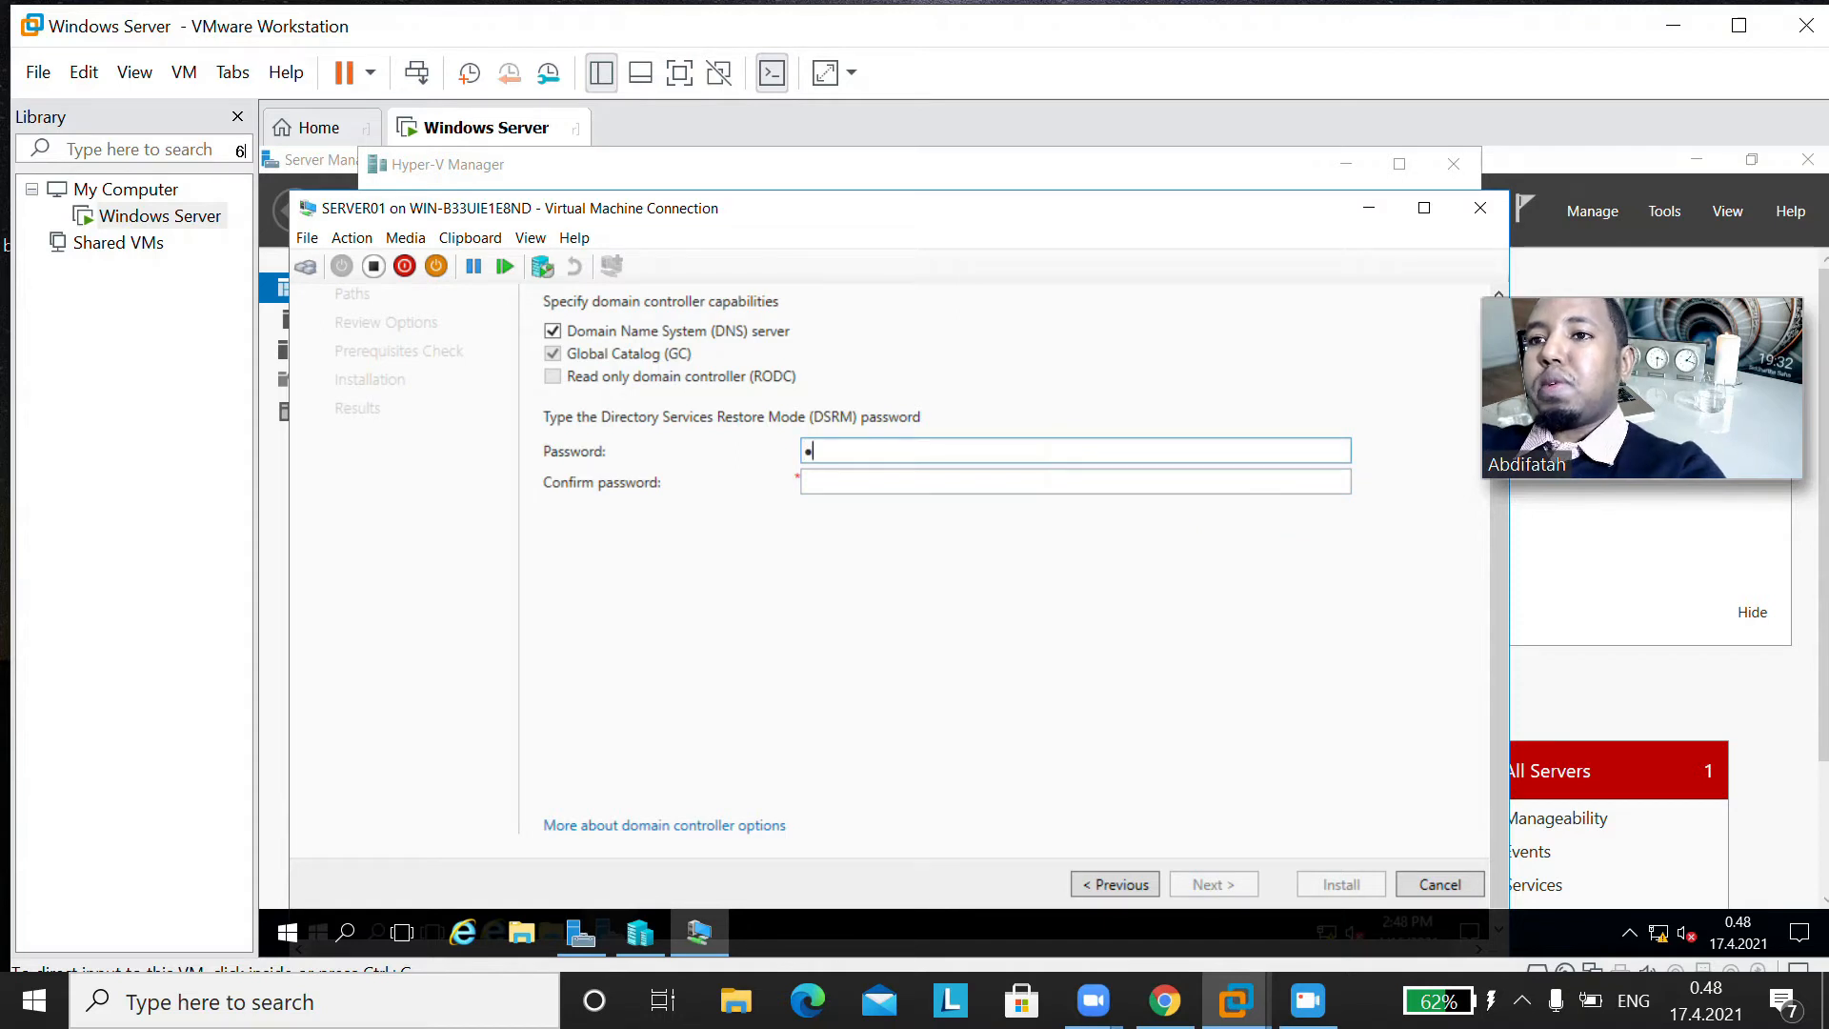
text(•••••••)
key(Tab)
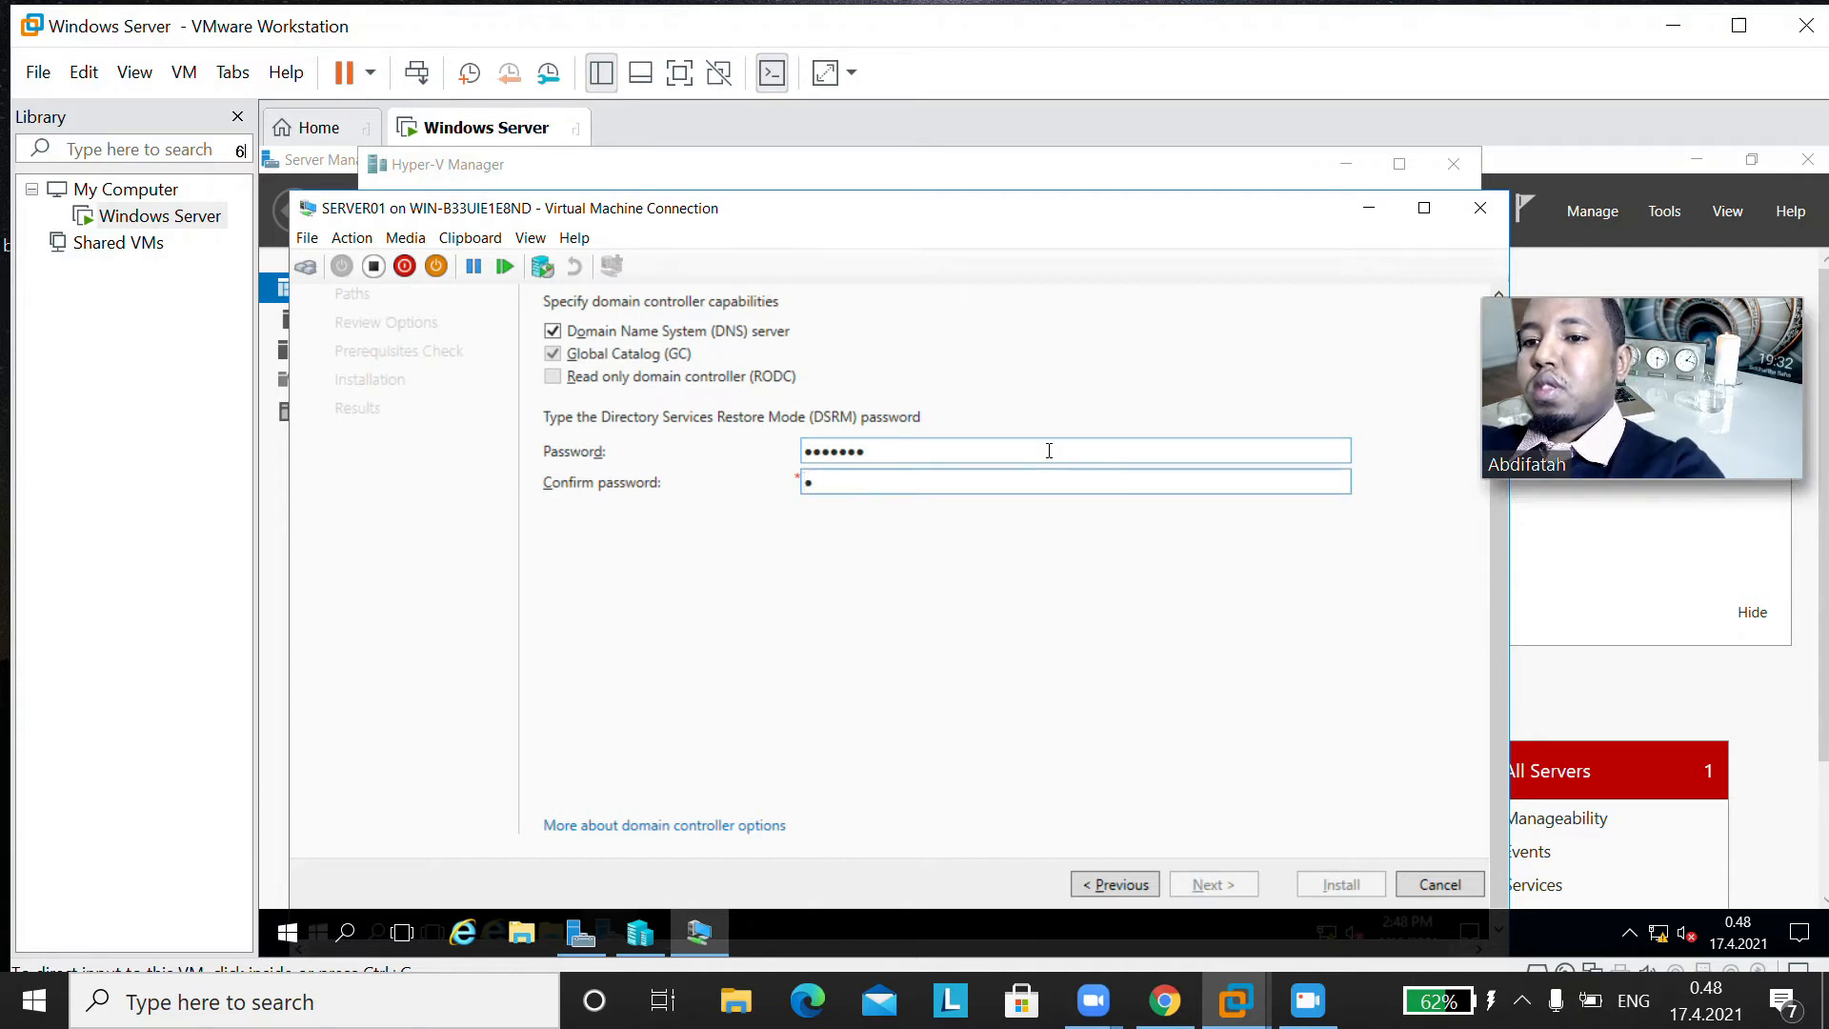
text(•••••••)
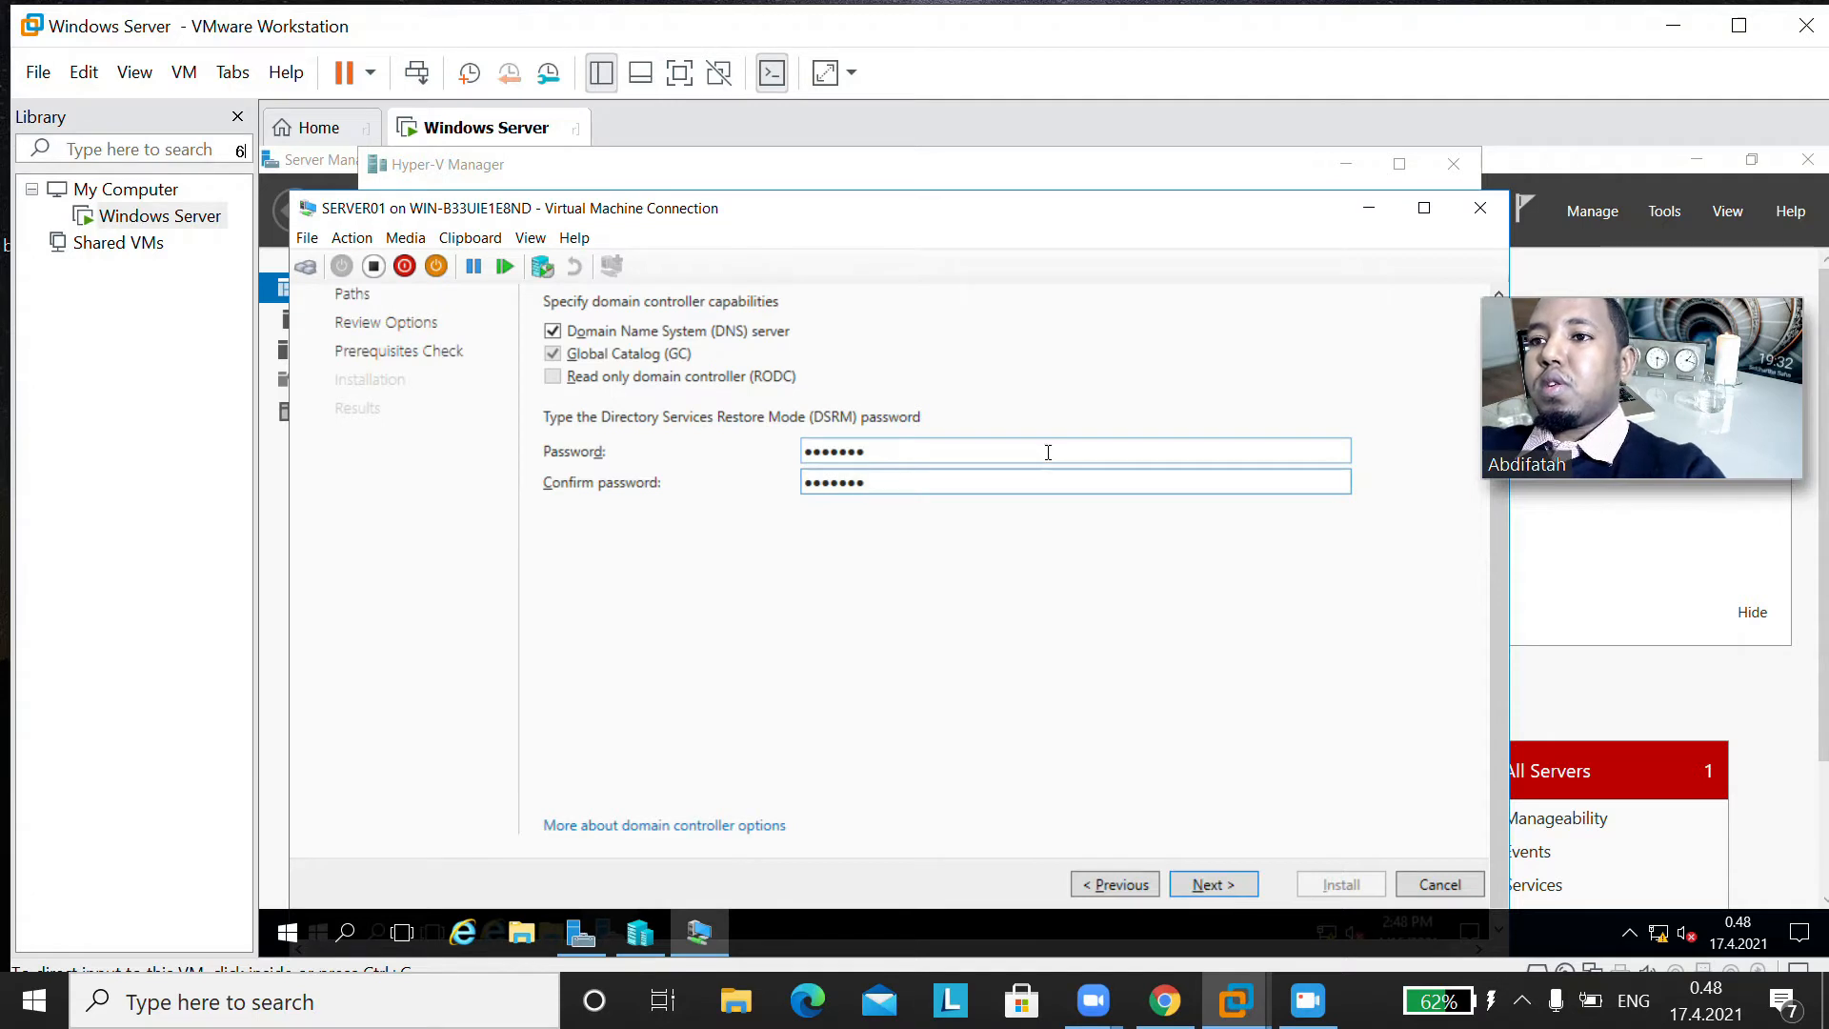
click(1208, 884)
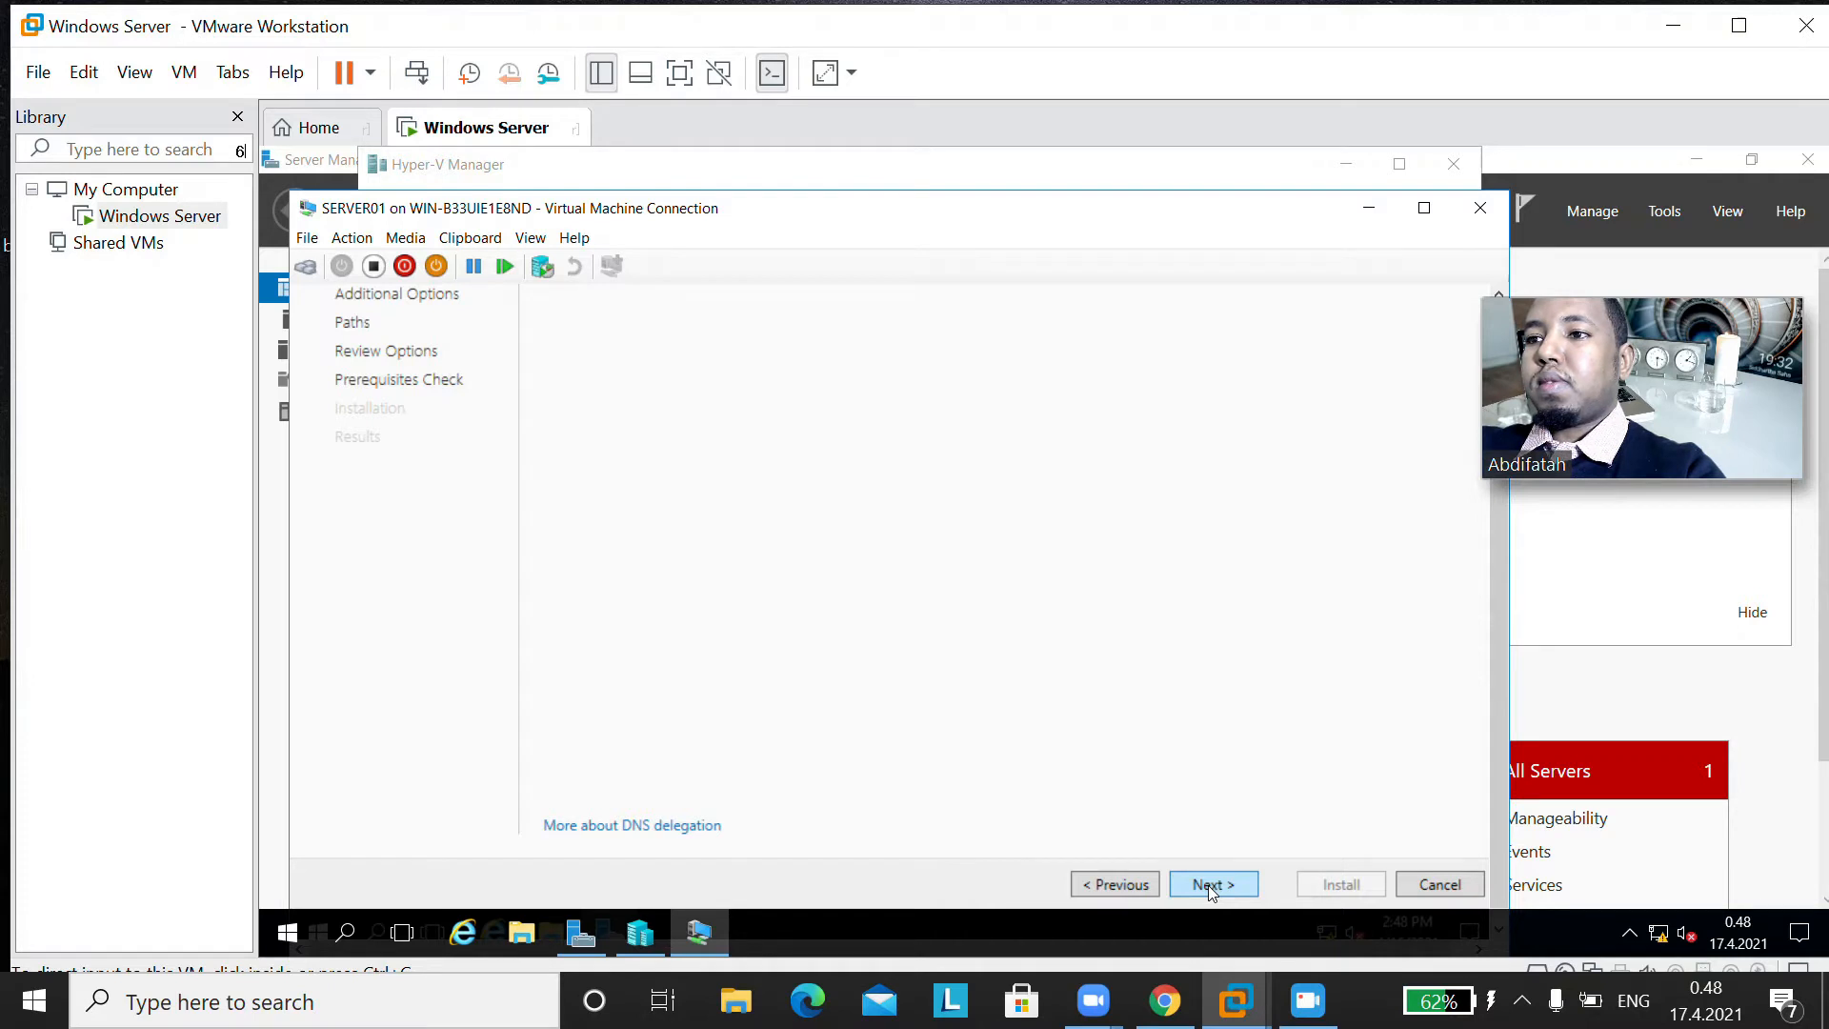
Step: Leave DNS delegation unselected in the DNS options and proceed to the additional options
drag(1491, 719, 1519, 612)
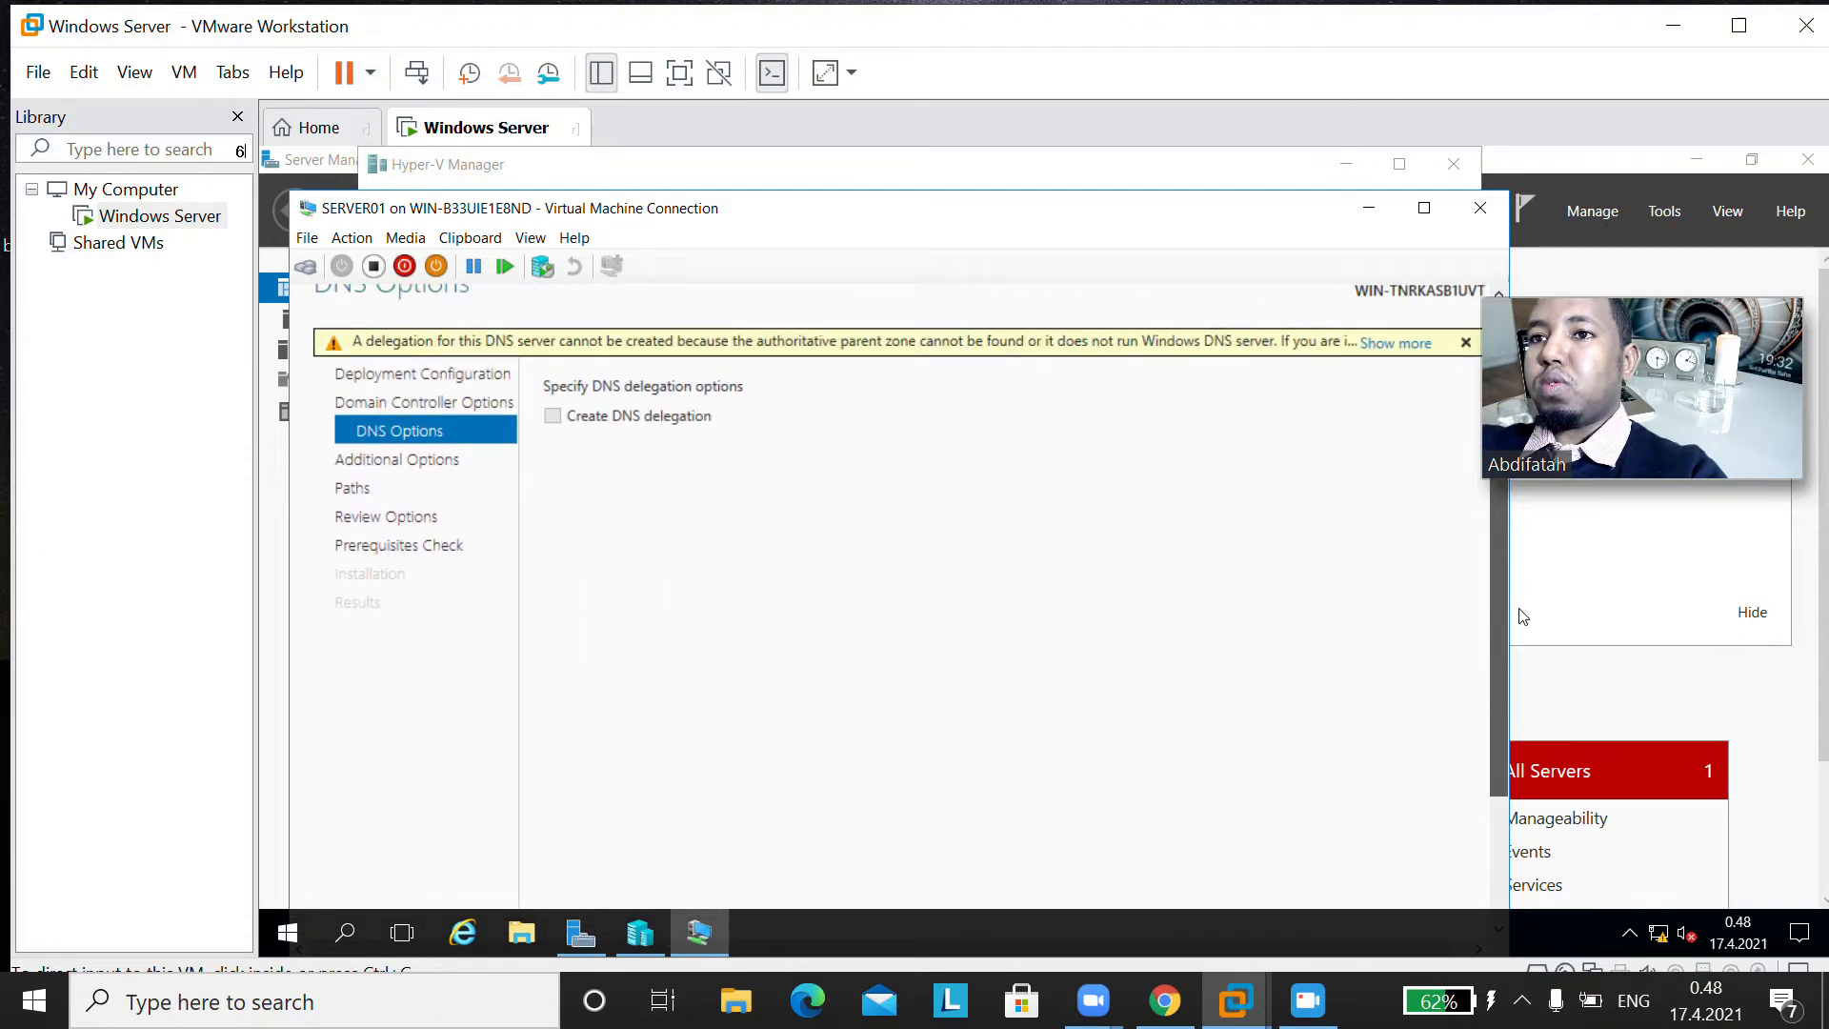
drag(1519, 609, 1490, 748)
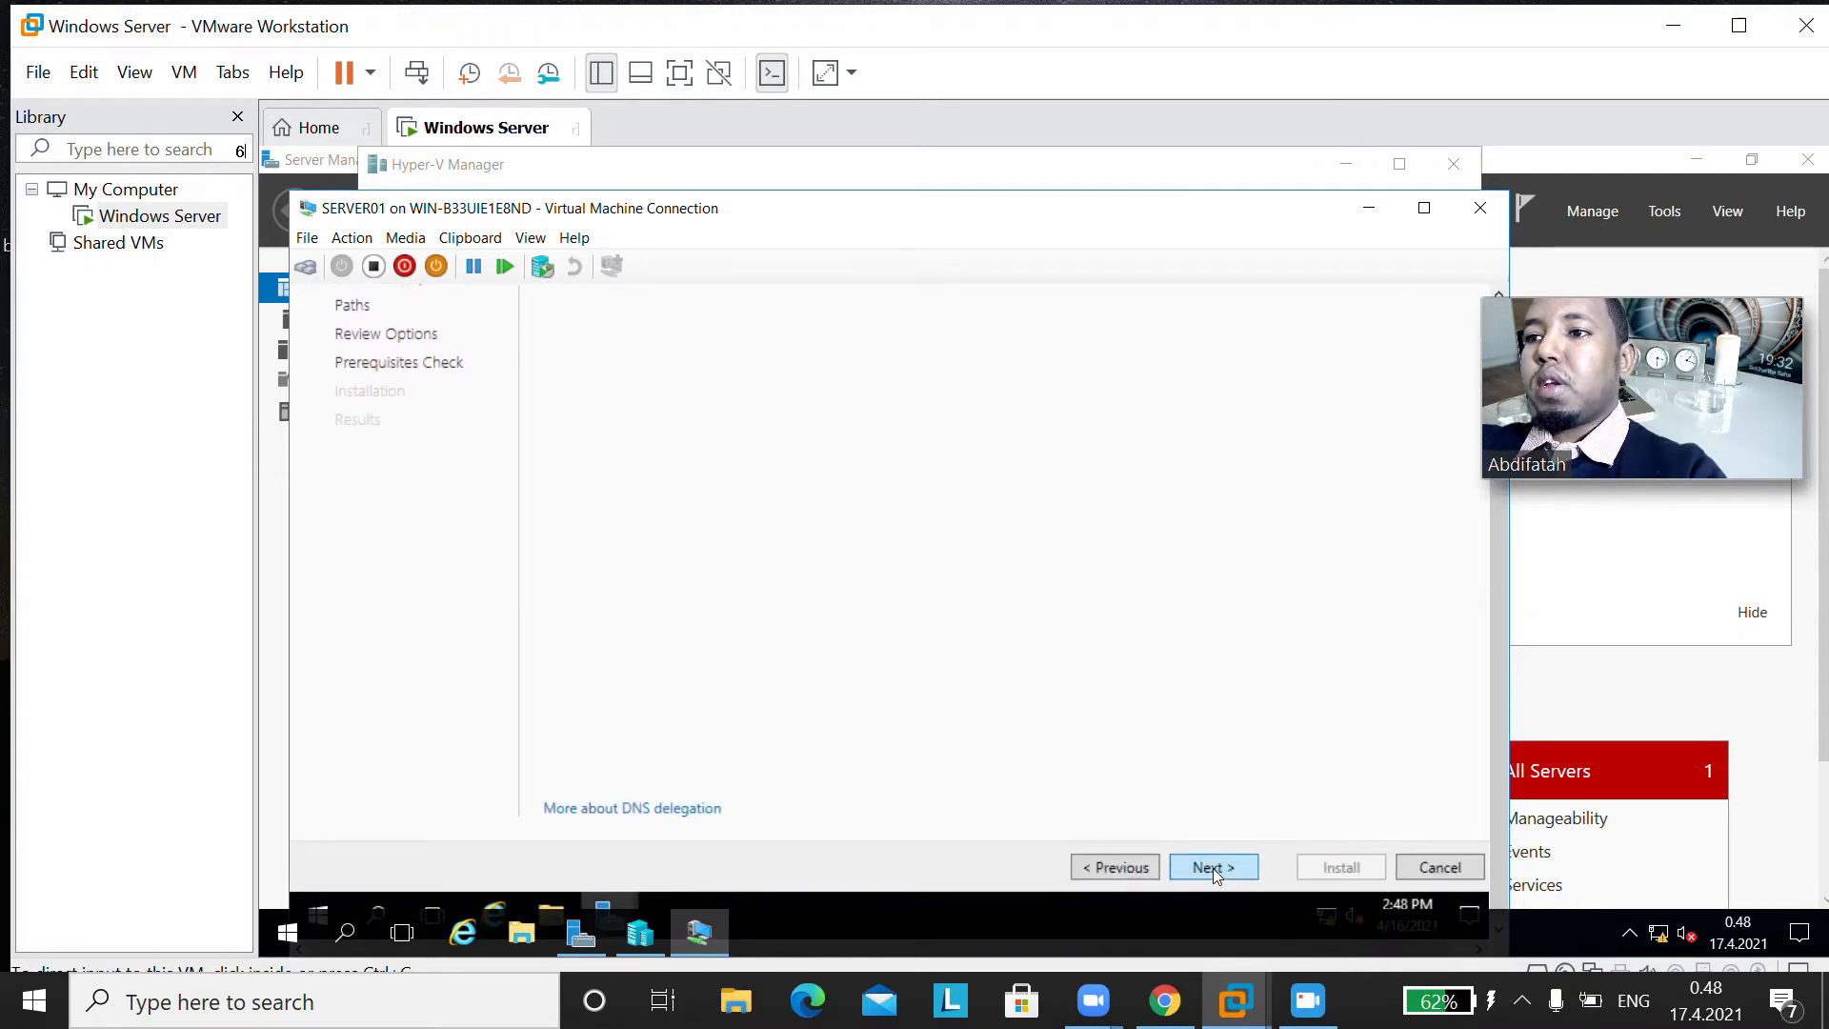
click(1214, 867)
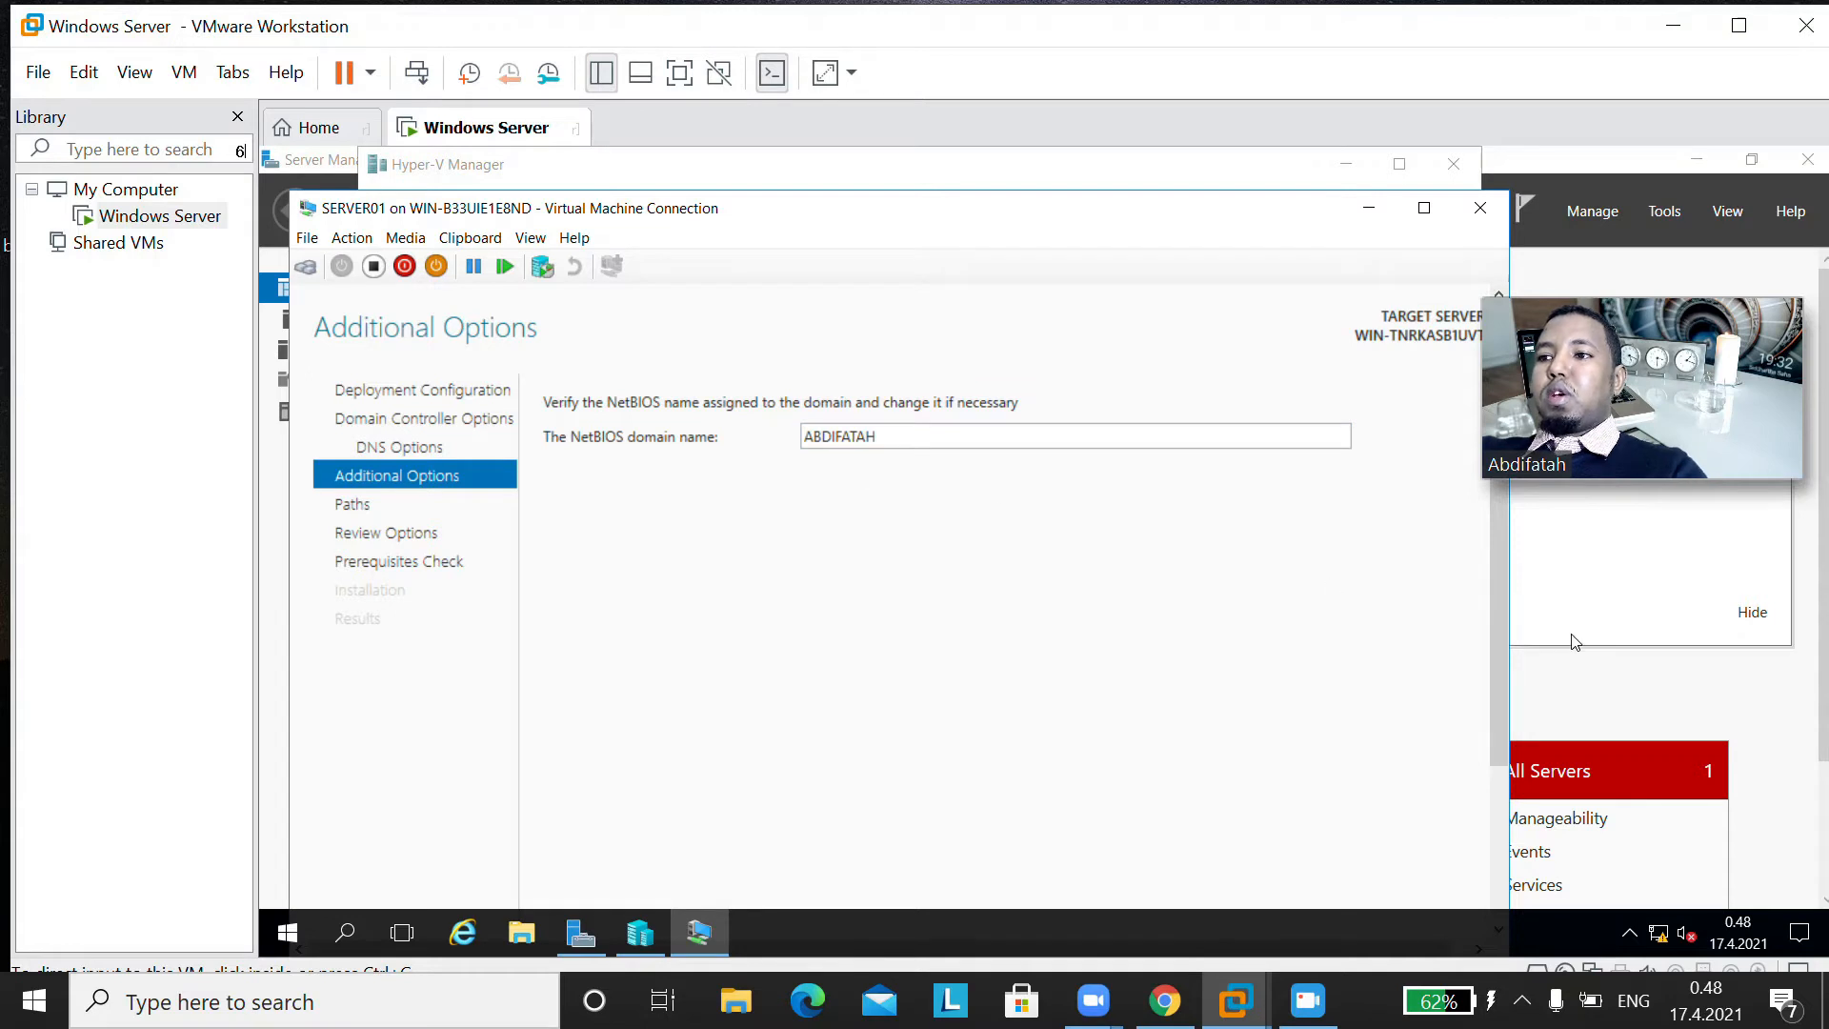
Step: Keep the suggested NetBIOS domain name, narrow and reposition the SERVER01 connection window, and proceed to the paths settings
scroll(1496, 693, down, 2)
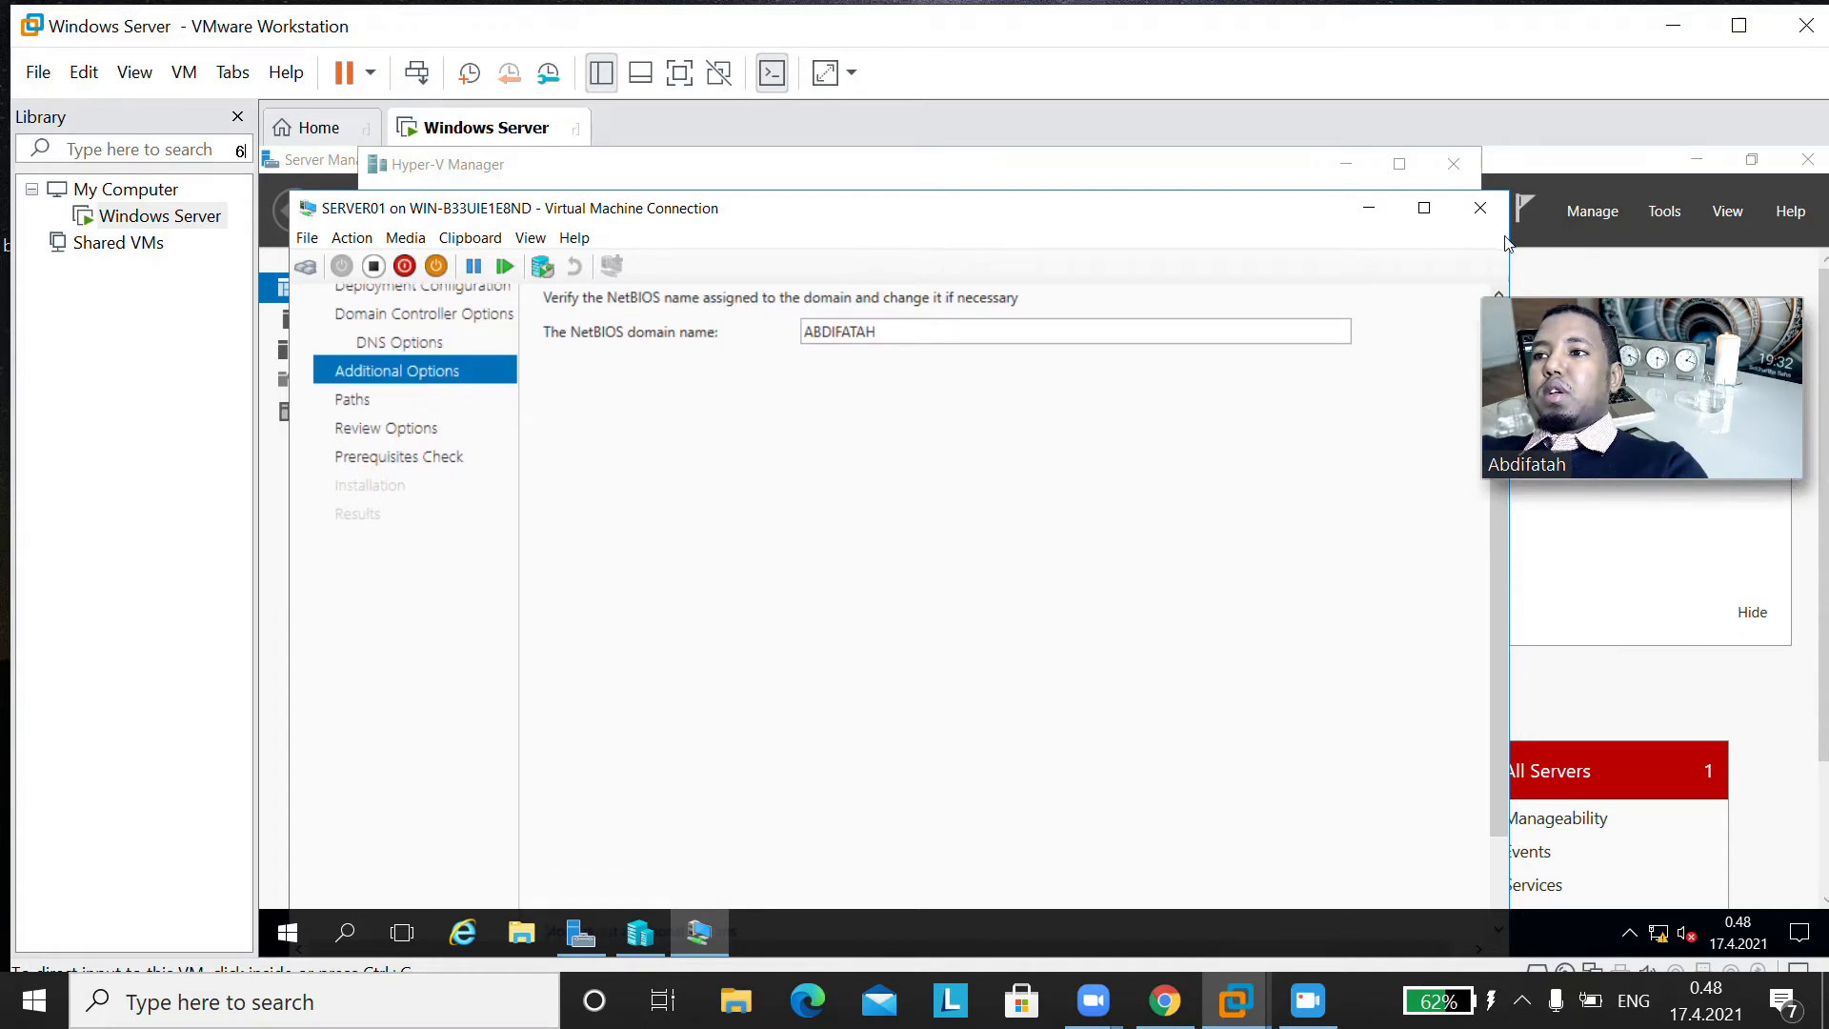
drag(1509, 239, 1270, 239)
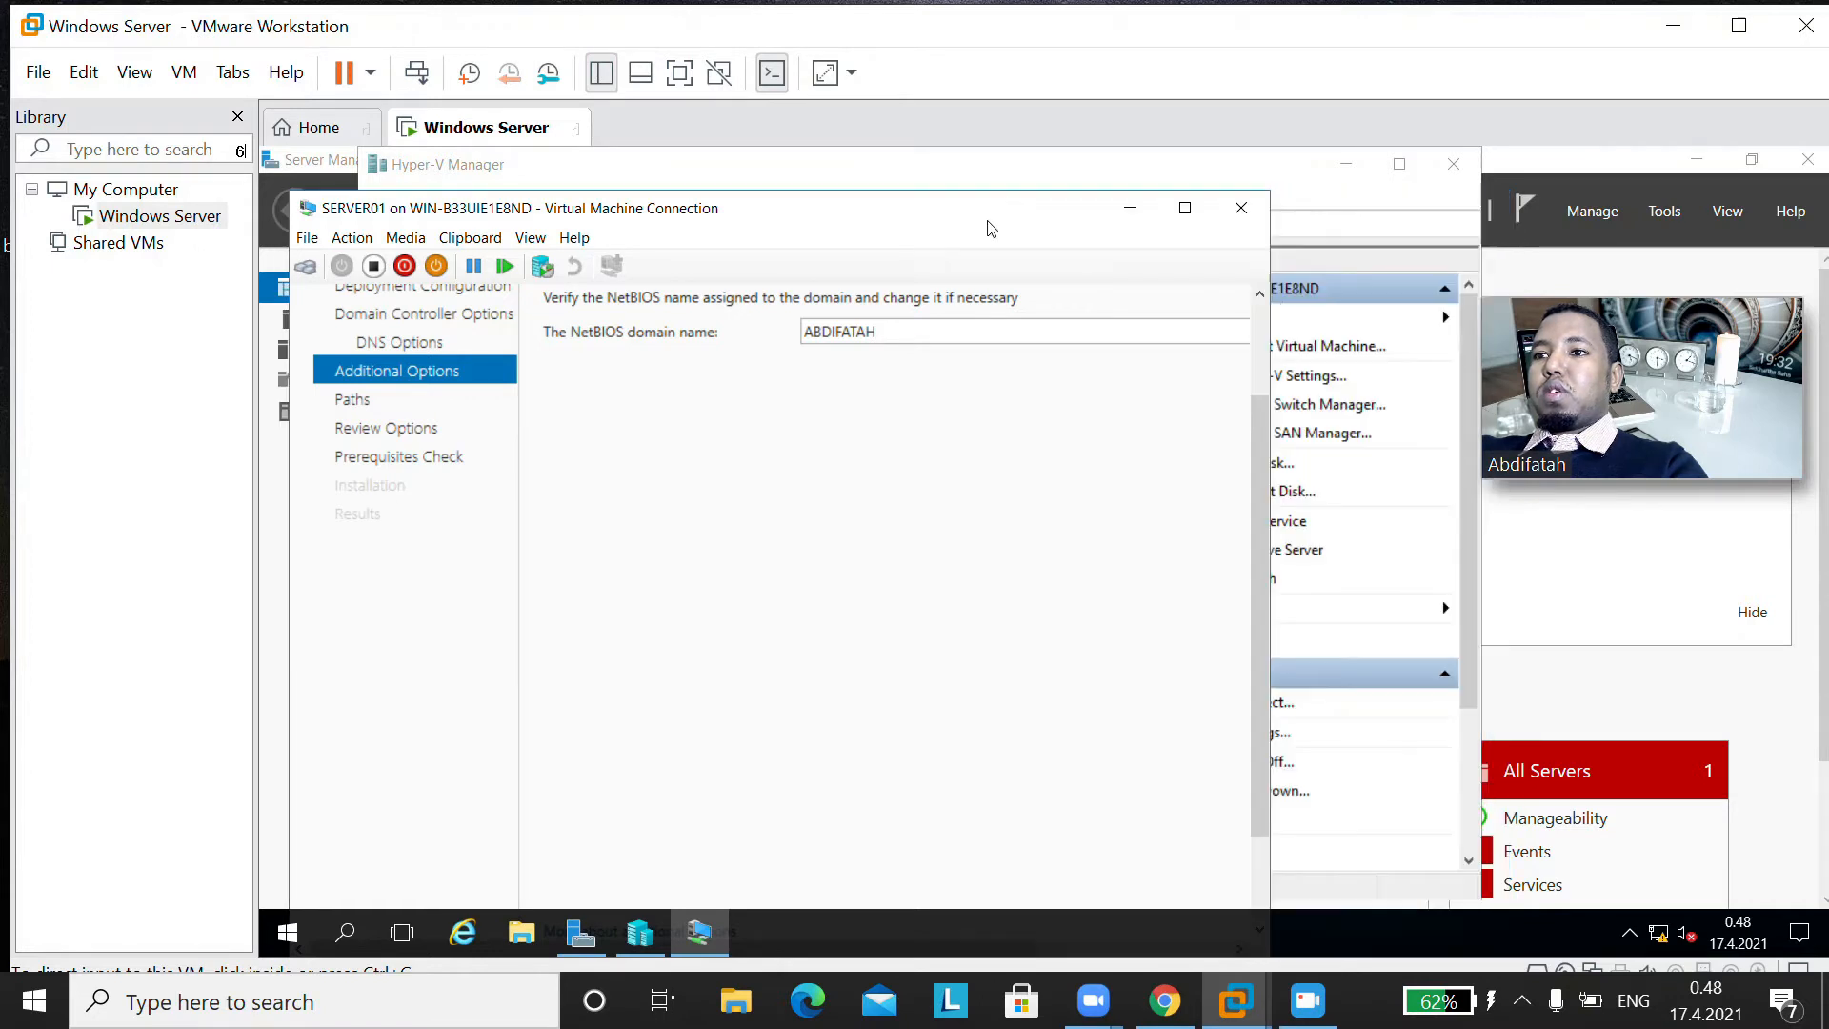
drag(1100, 208, 1039, 206)
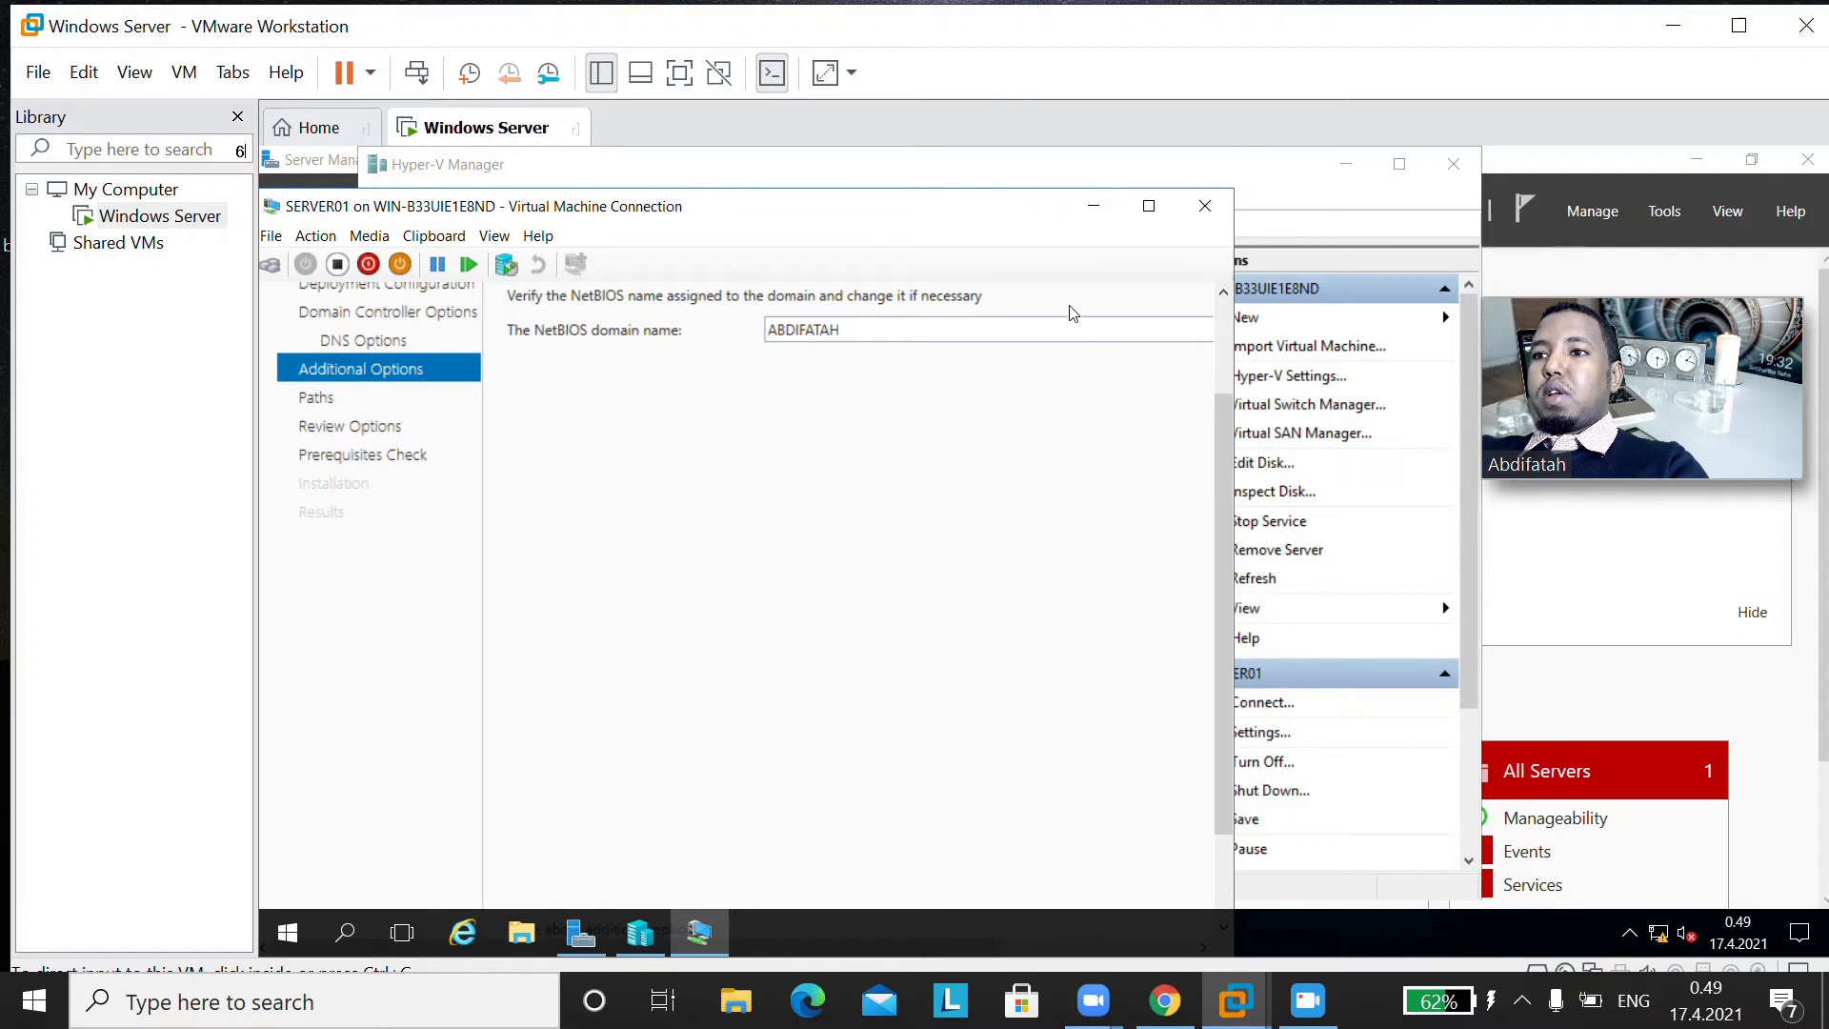
drag(912, 190, 928, 283)
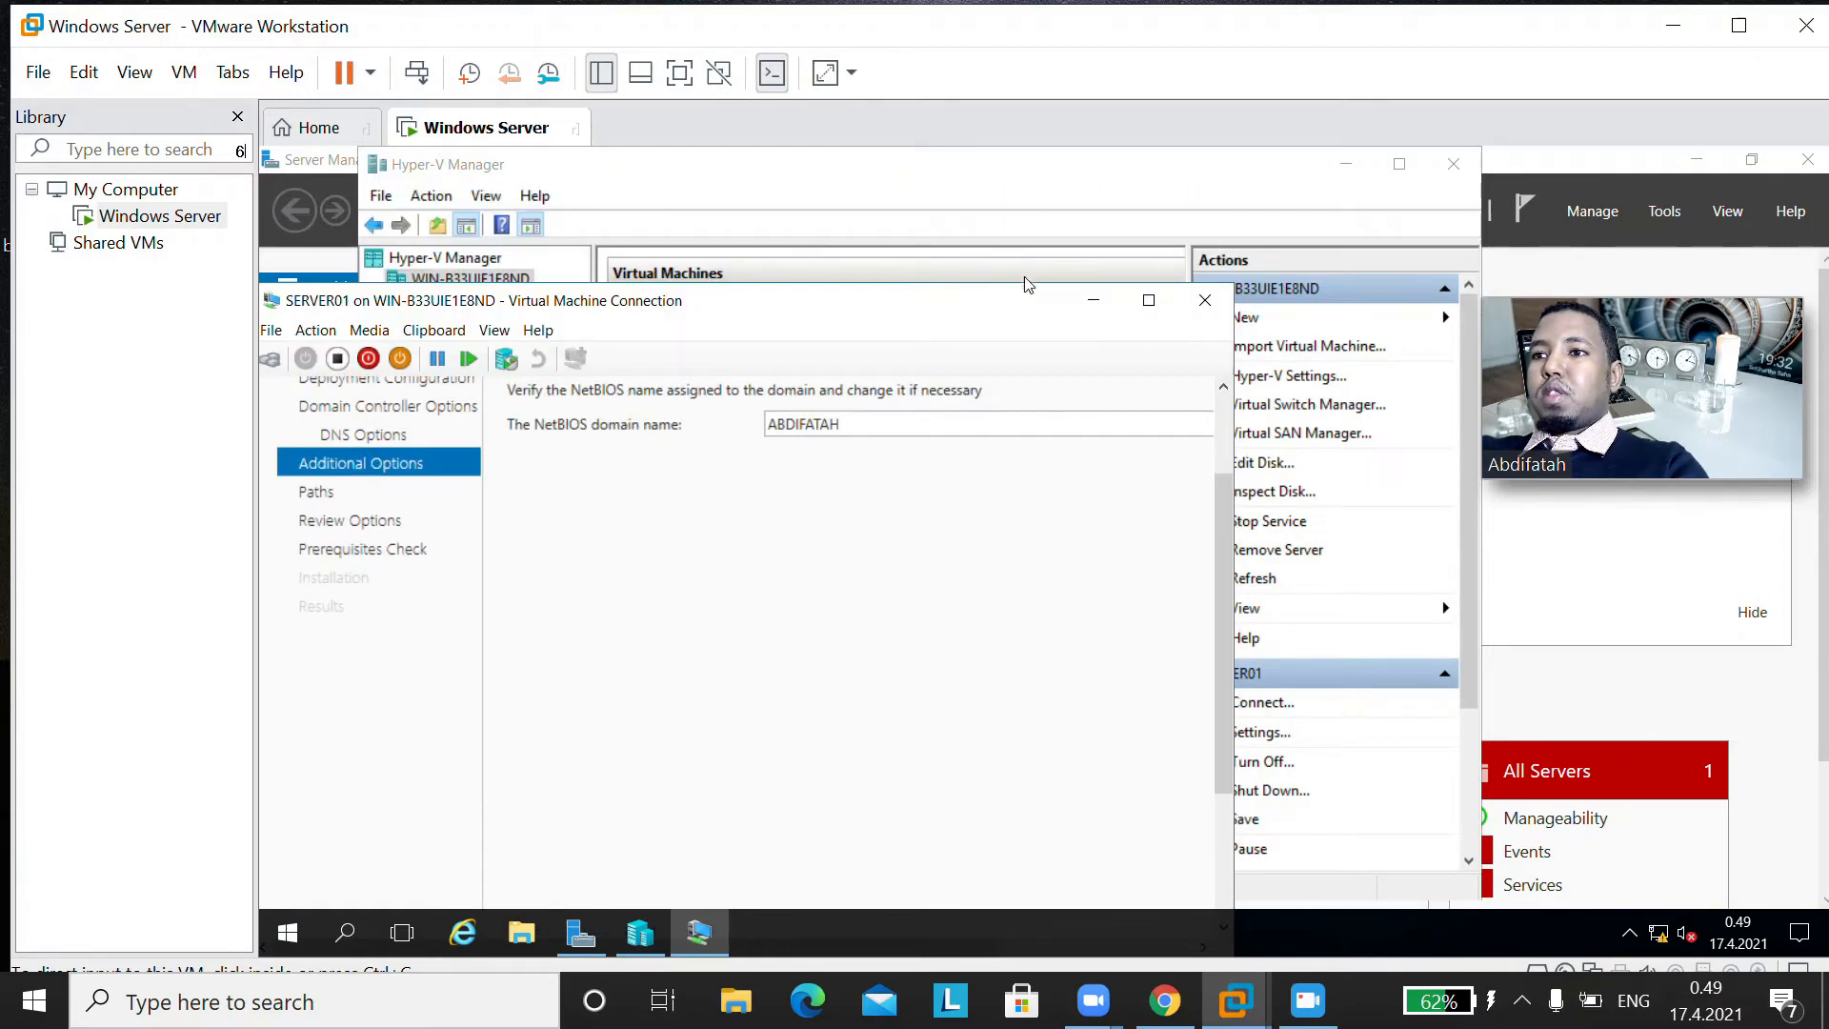
drag(1021, 307, 1163, 190)
drag(1225, 533, 1225, 776)
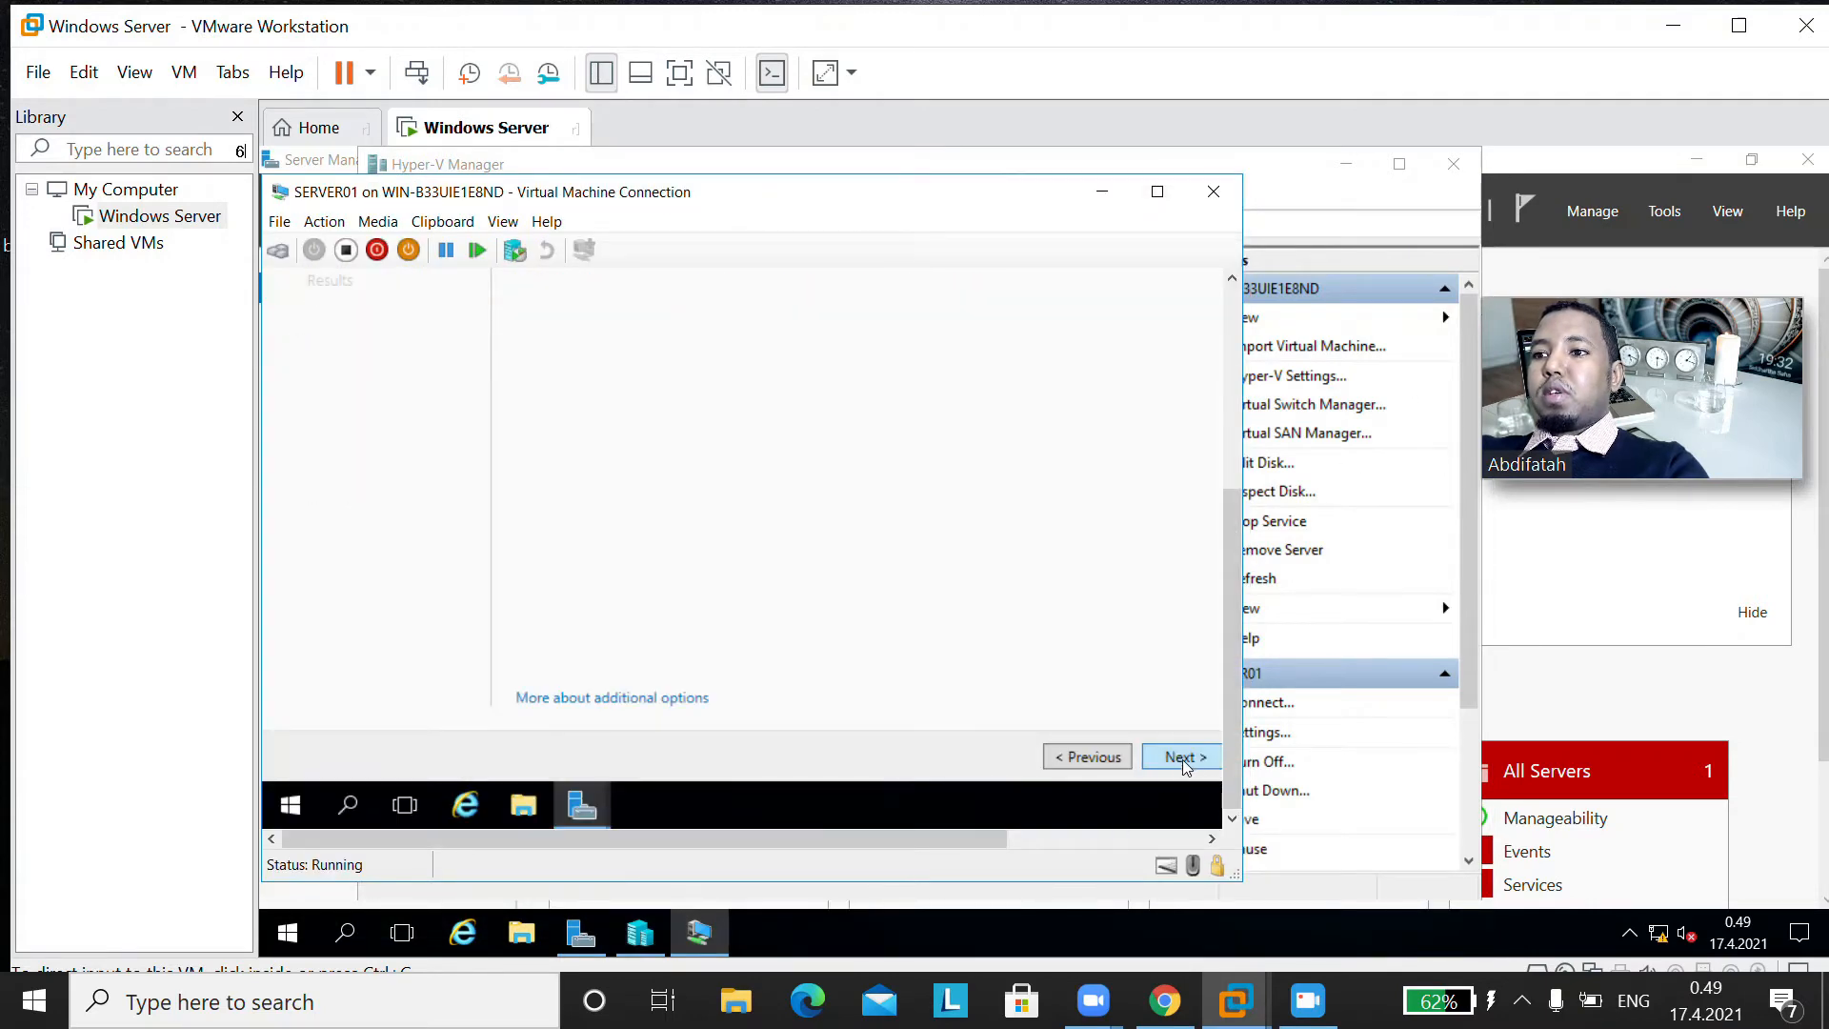
drag(1008, 843, 1099, 844)
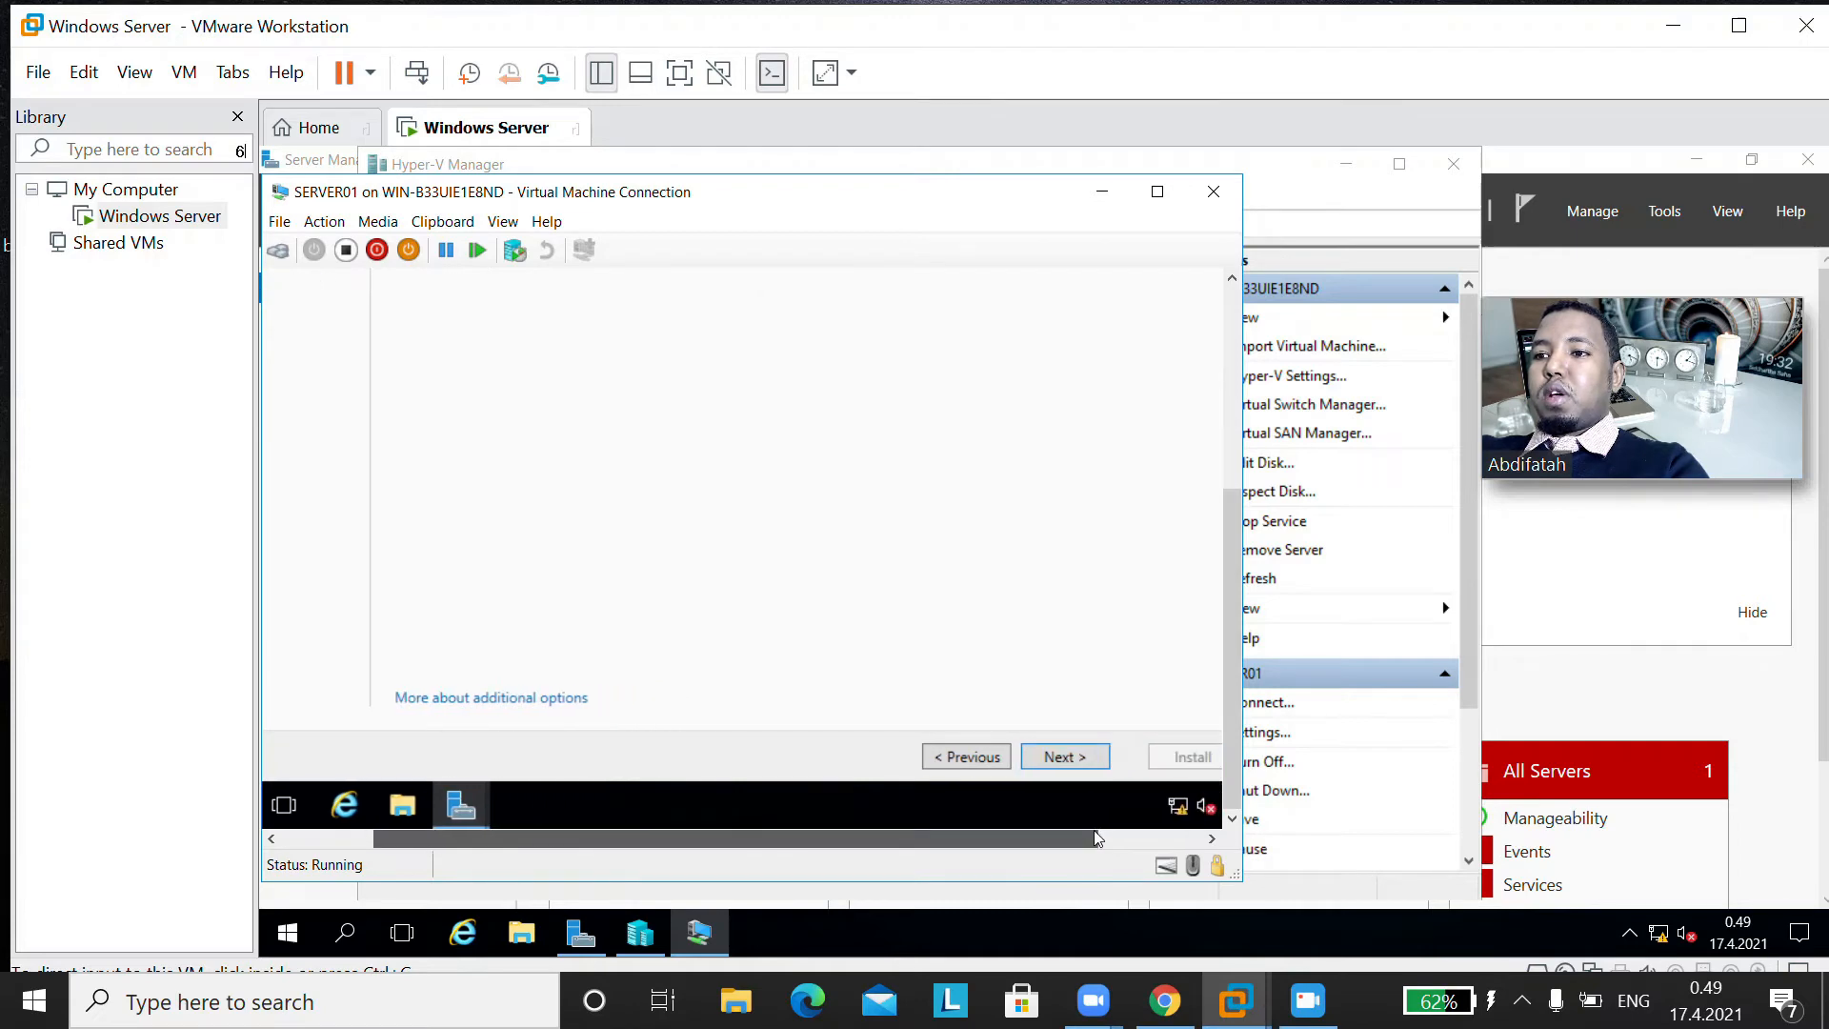
click(1090, 759)
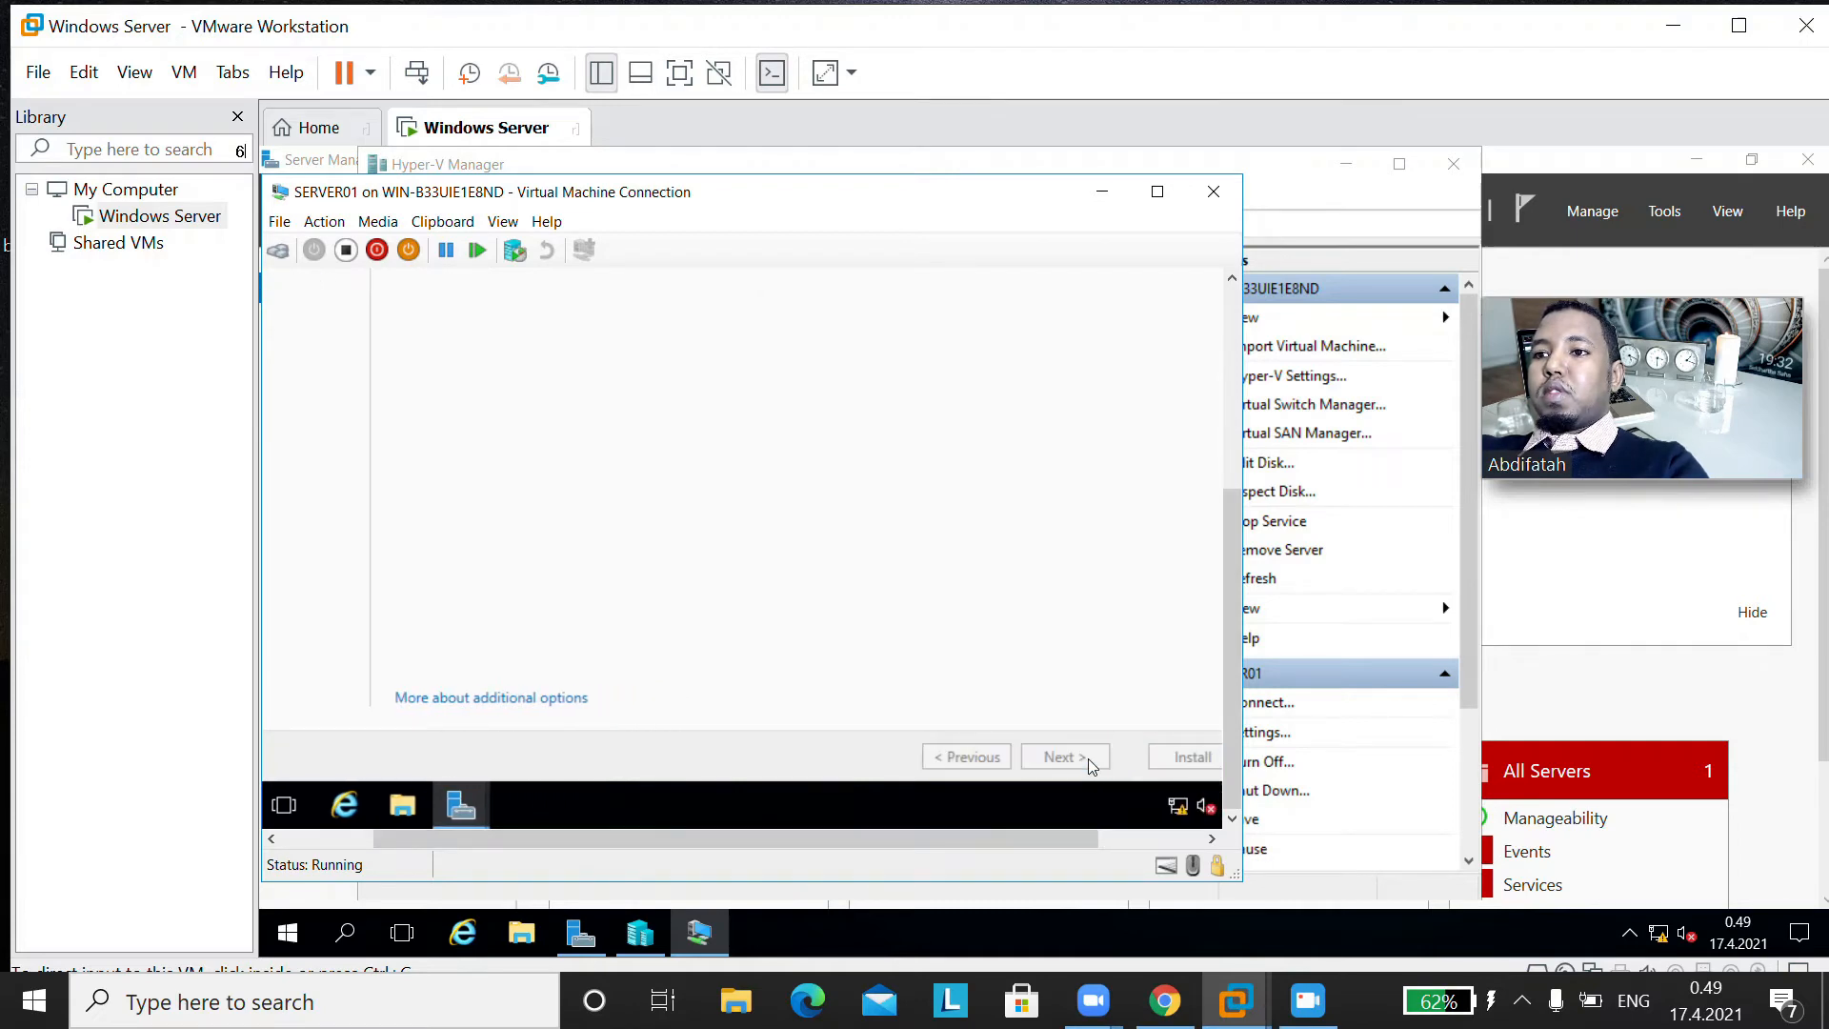
Step: Keep C:\Windows\NTDS for the database and log files and C:\Windows\SYSVOL for SYSVOL, and proceed to the options review
drag(1233, 566, 1256, 400)
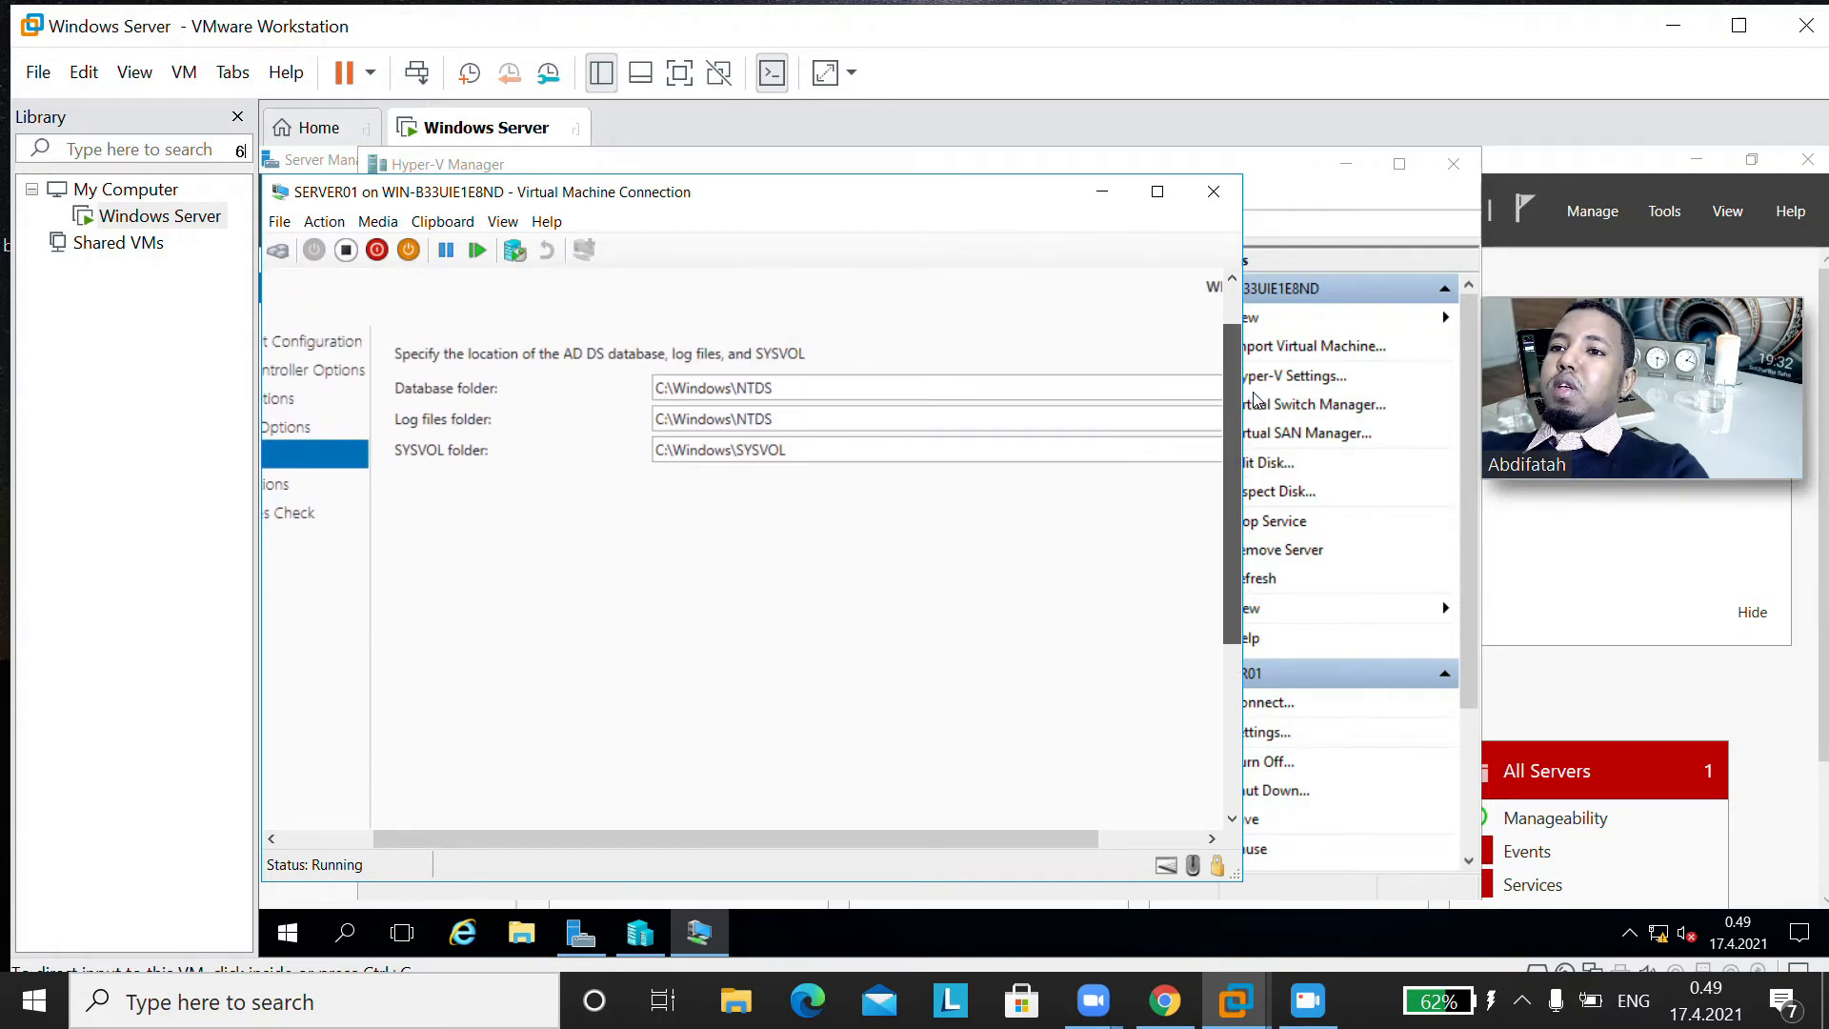
drag(1255, 400, 1245, 585)
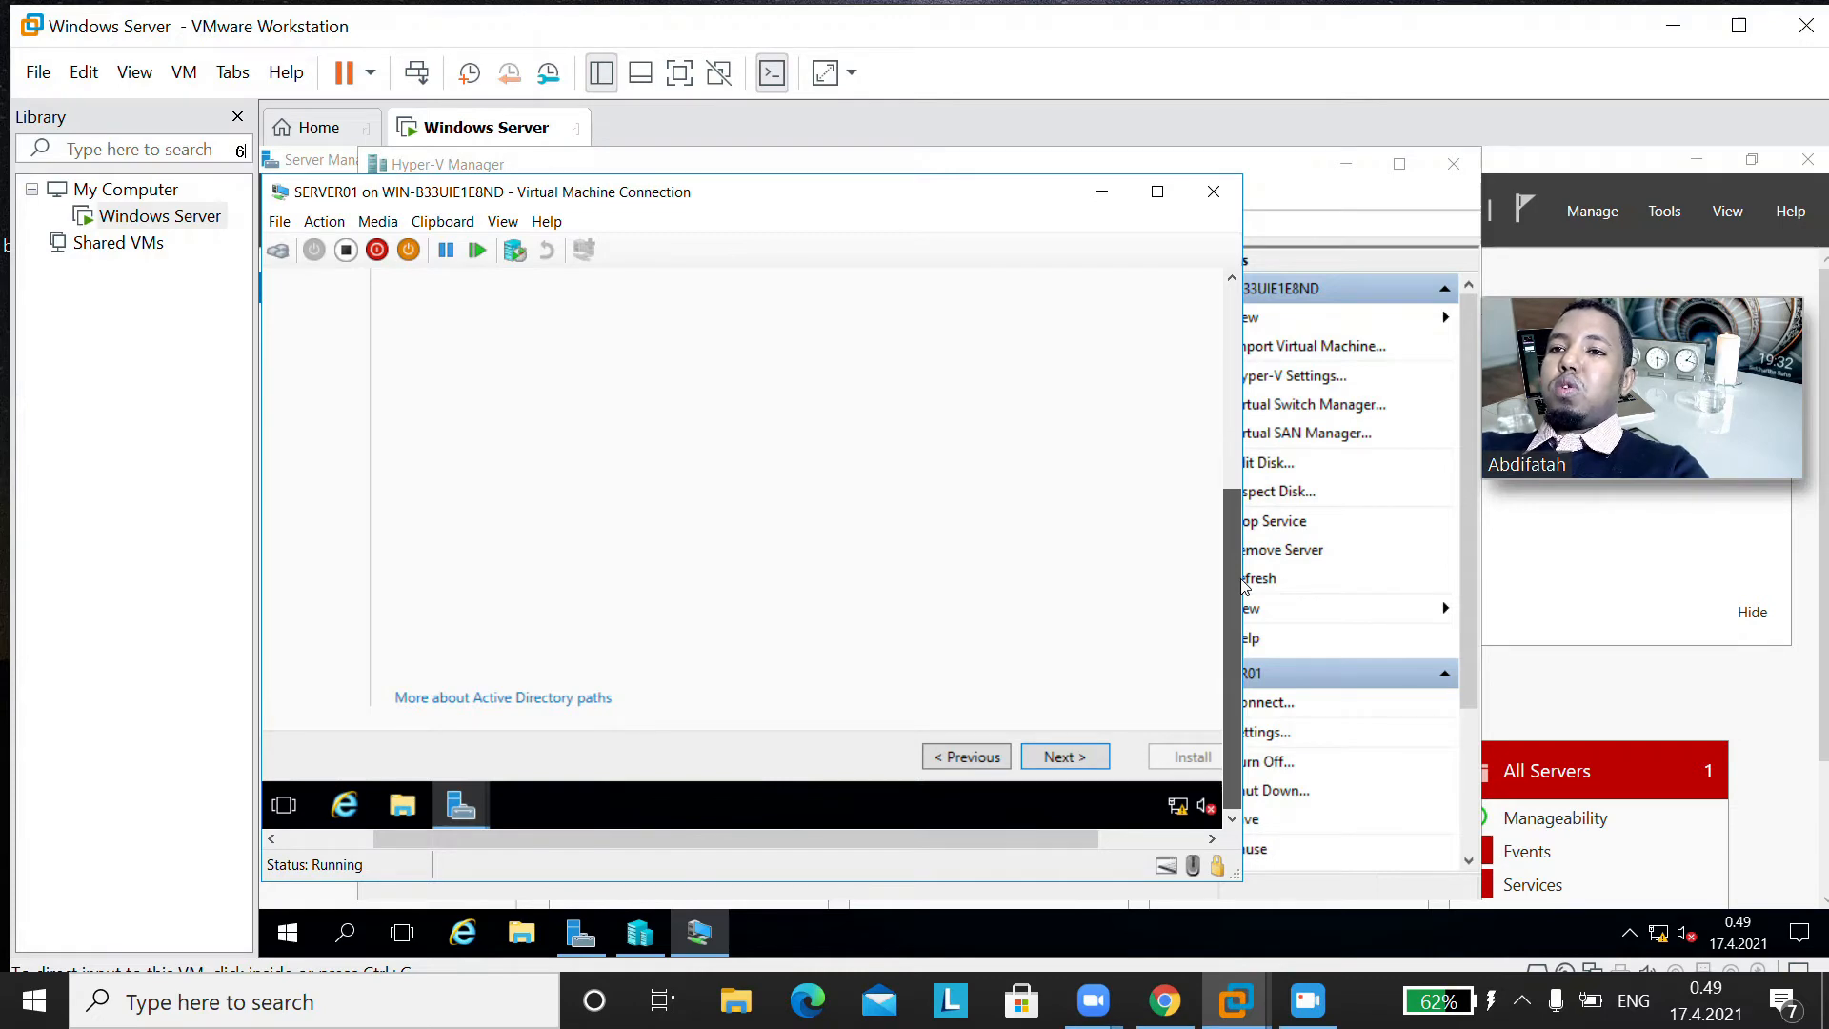
drag(1248, 564, 1277, 407)
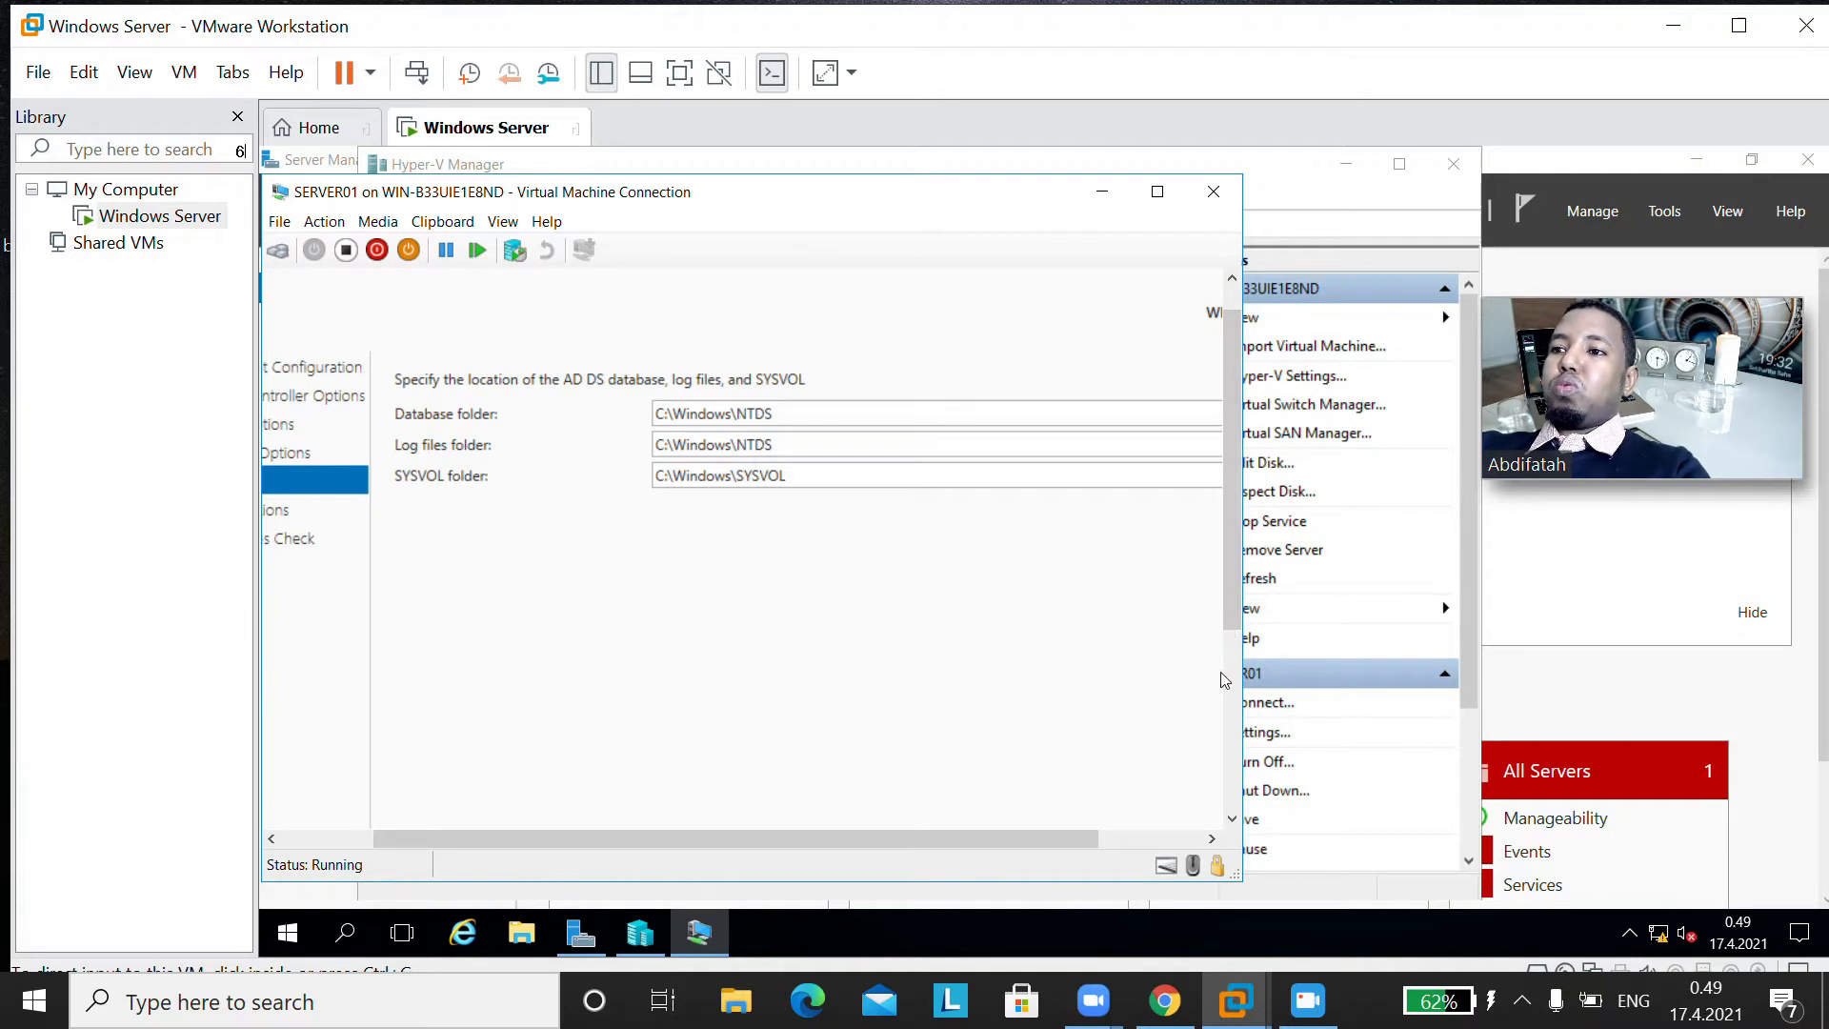
drag(1231, 562, 1217, 743)
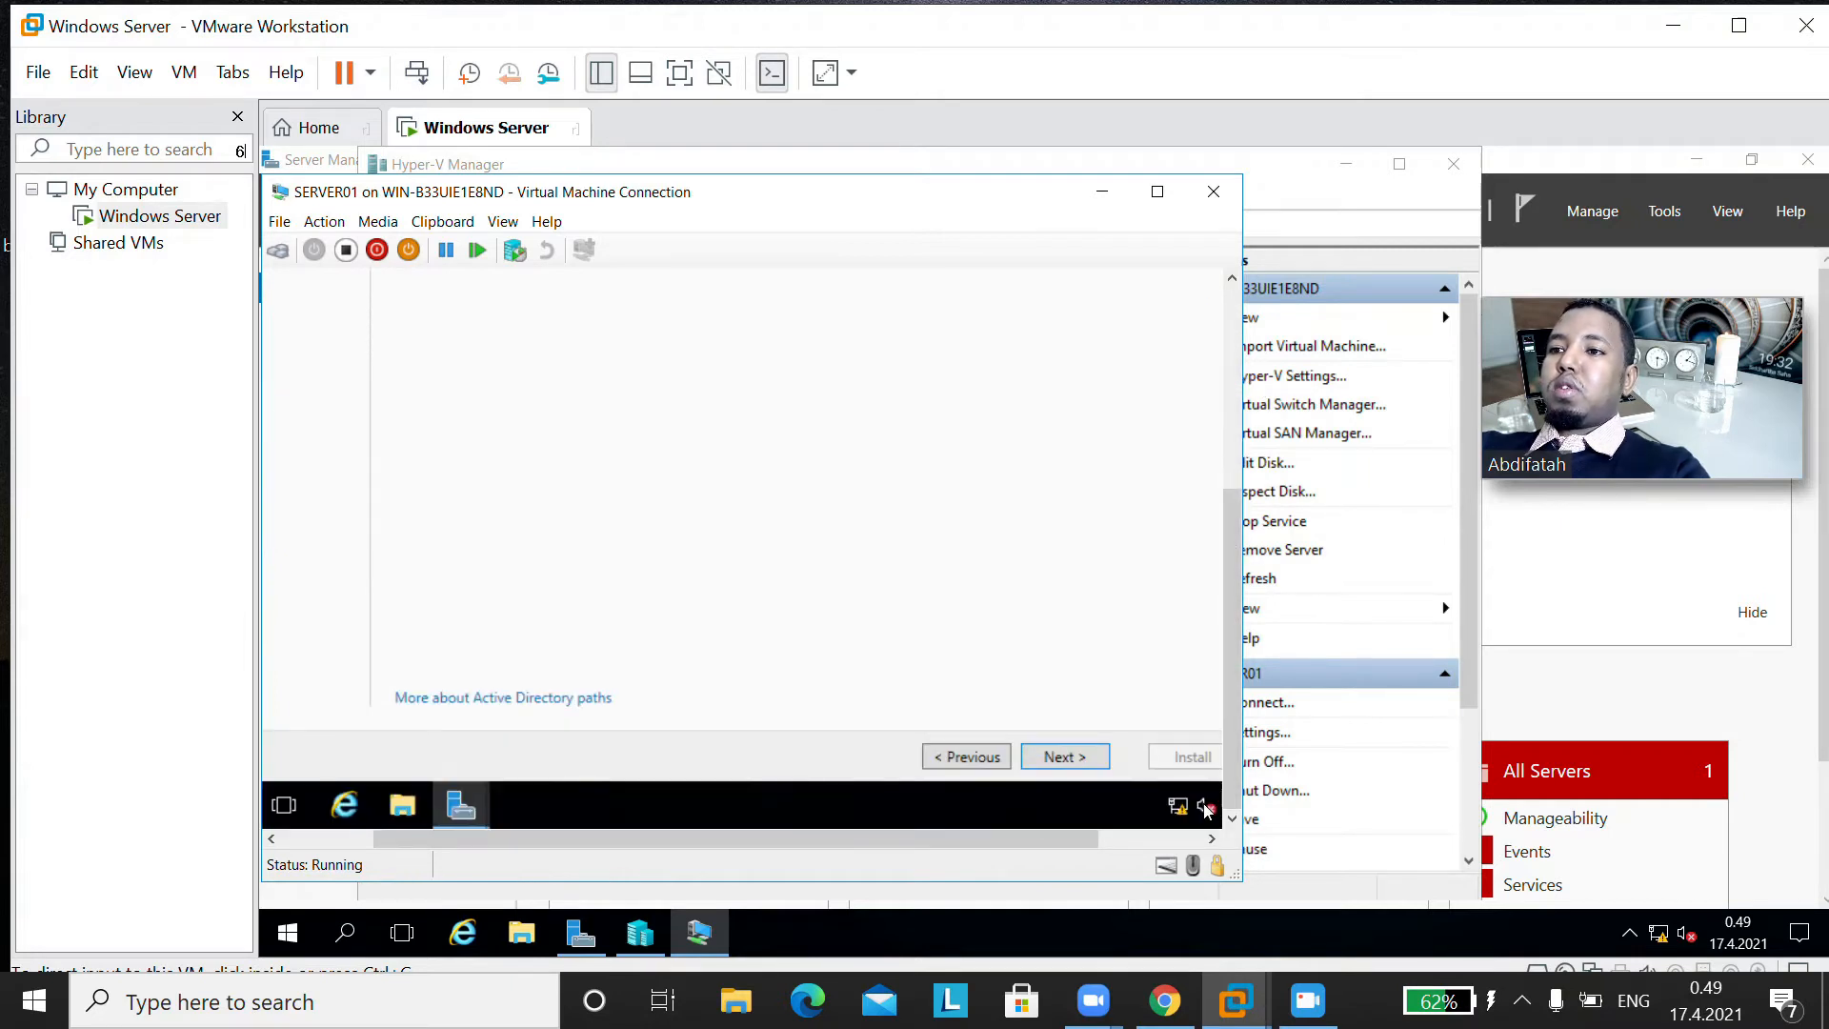
click(1055, 759)
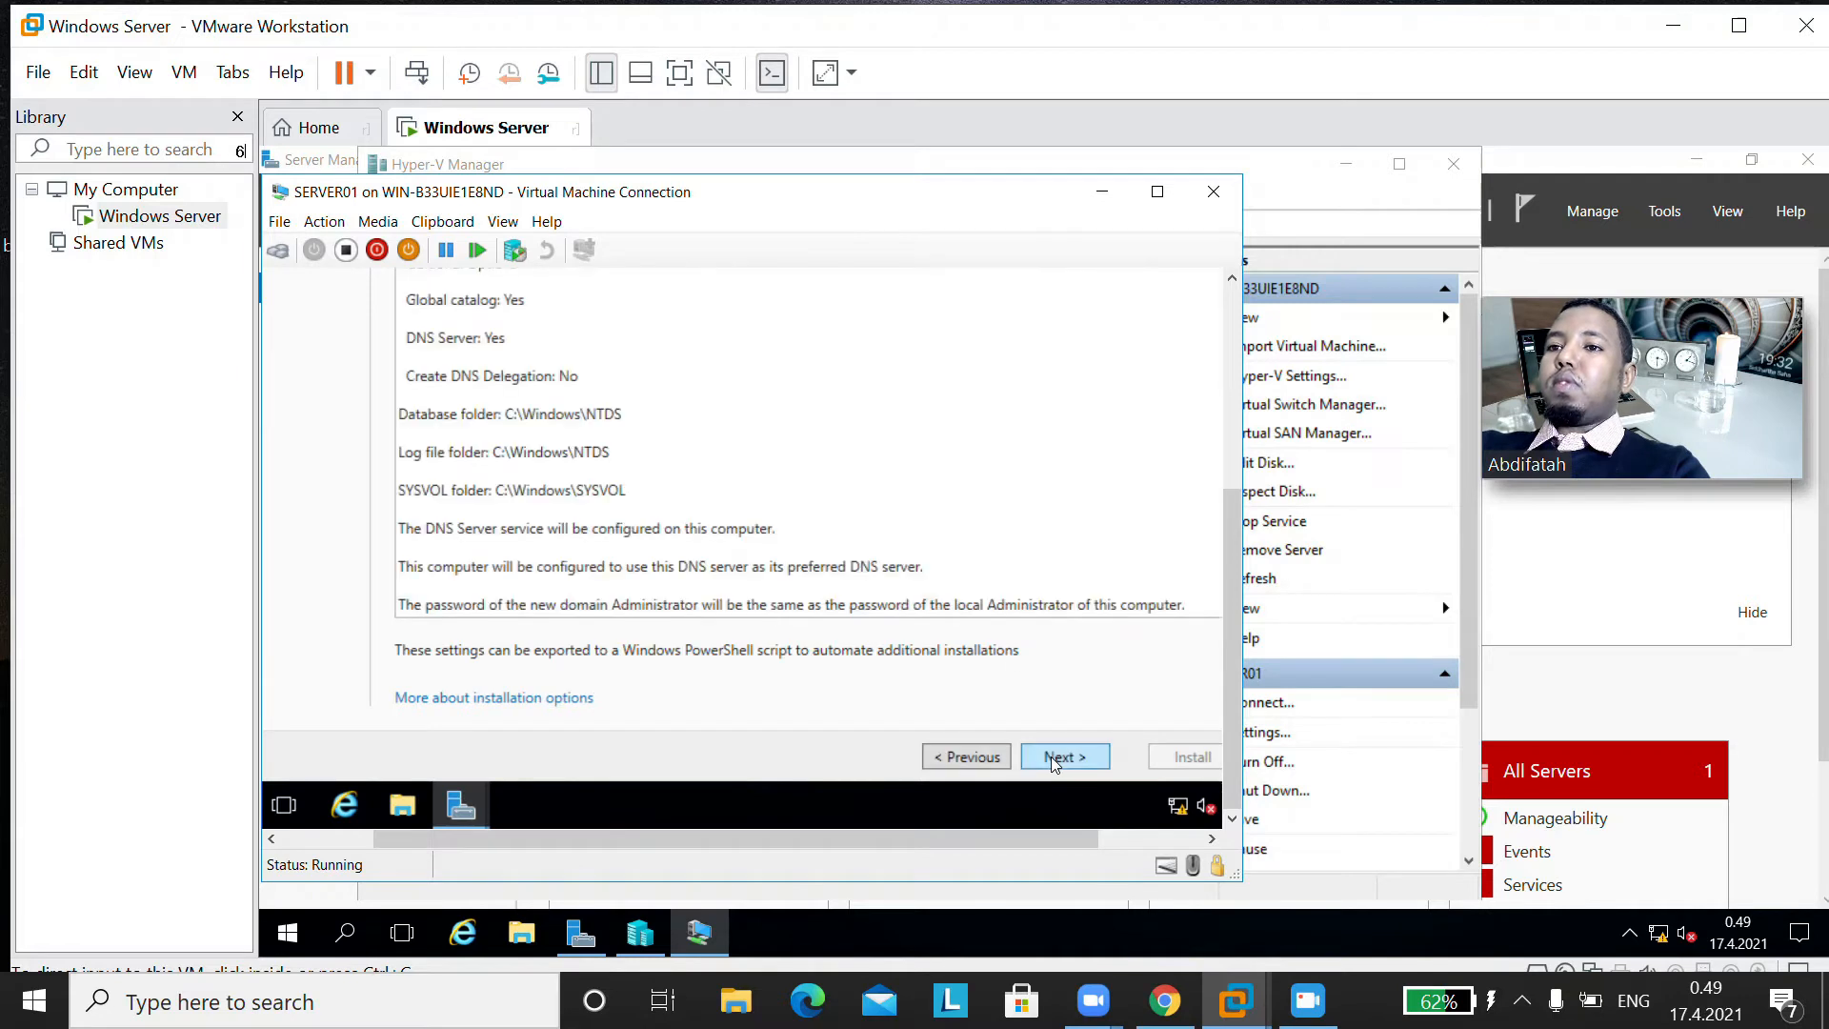
Step: Accept the reviewed options to run the prerequisites check and examine its results
click(1055, 759)
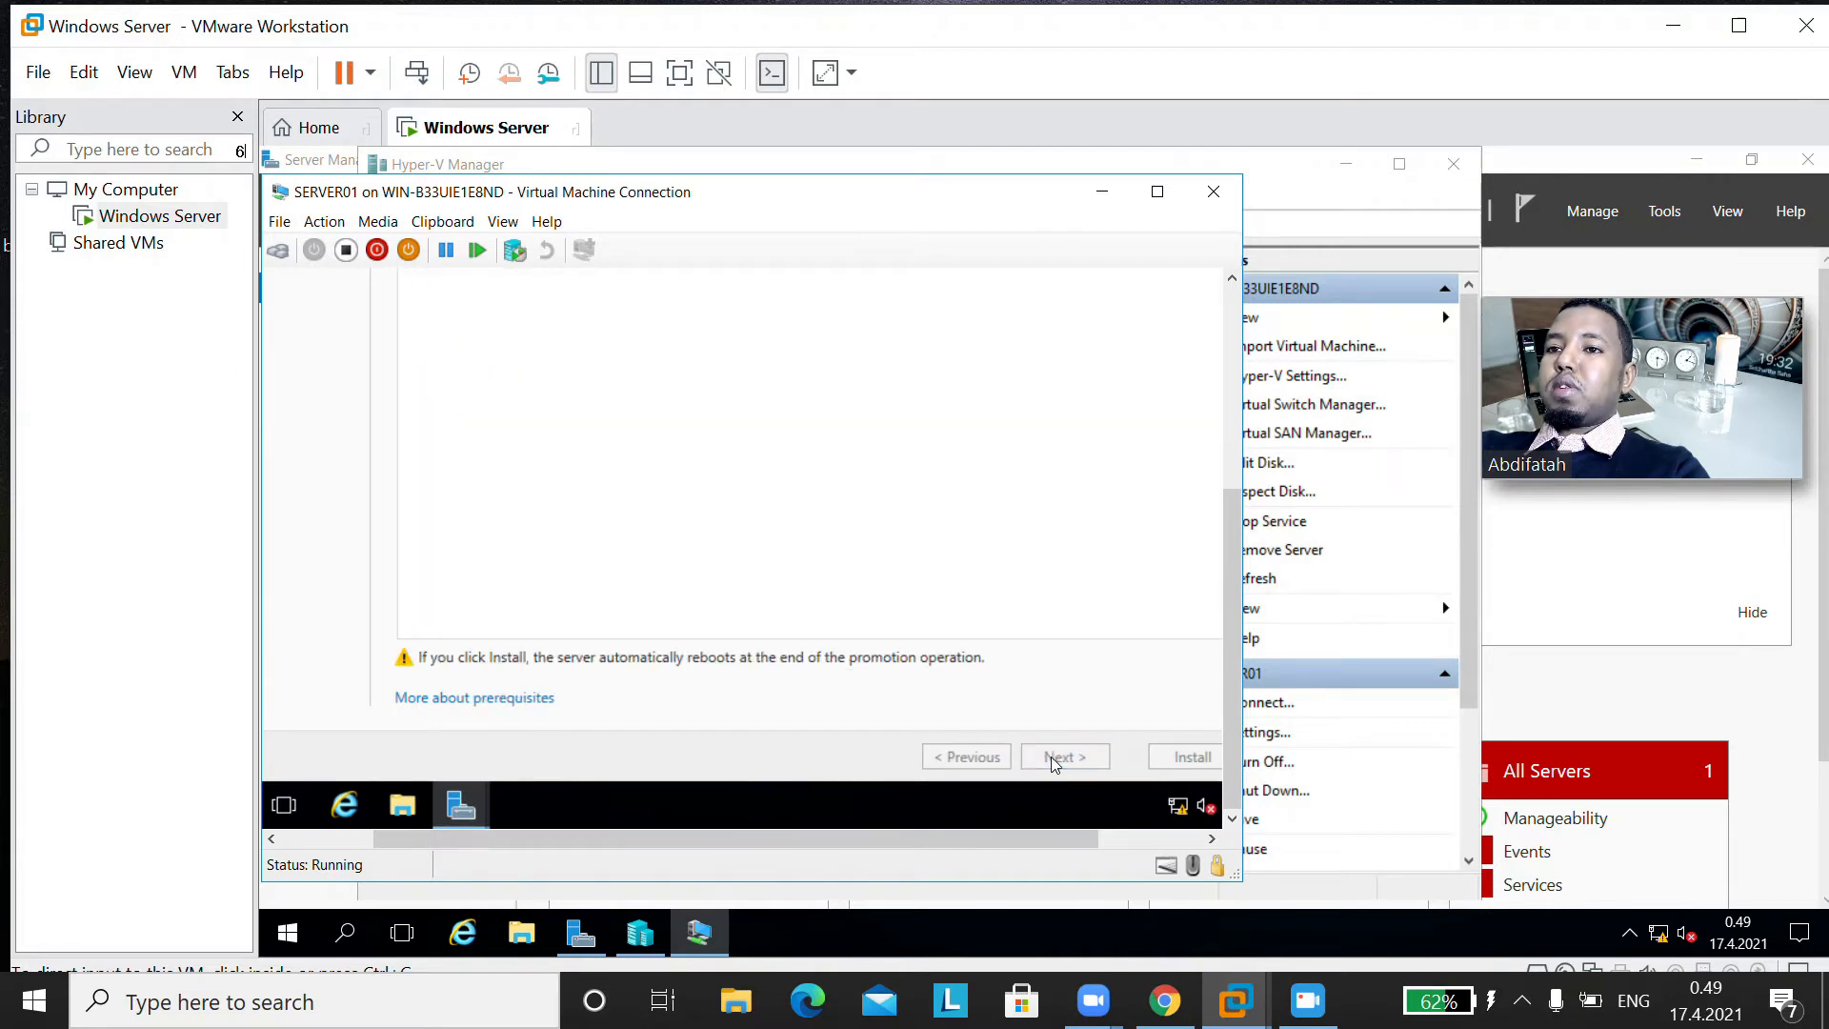
drag(1235, 581, 1283, 402)
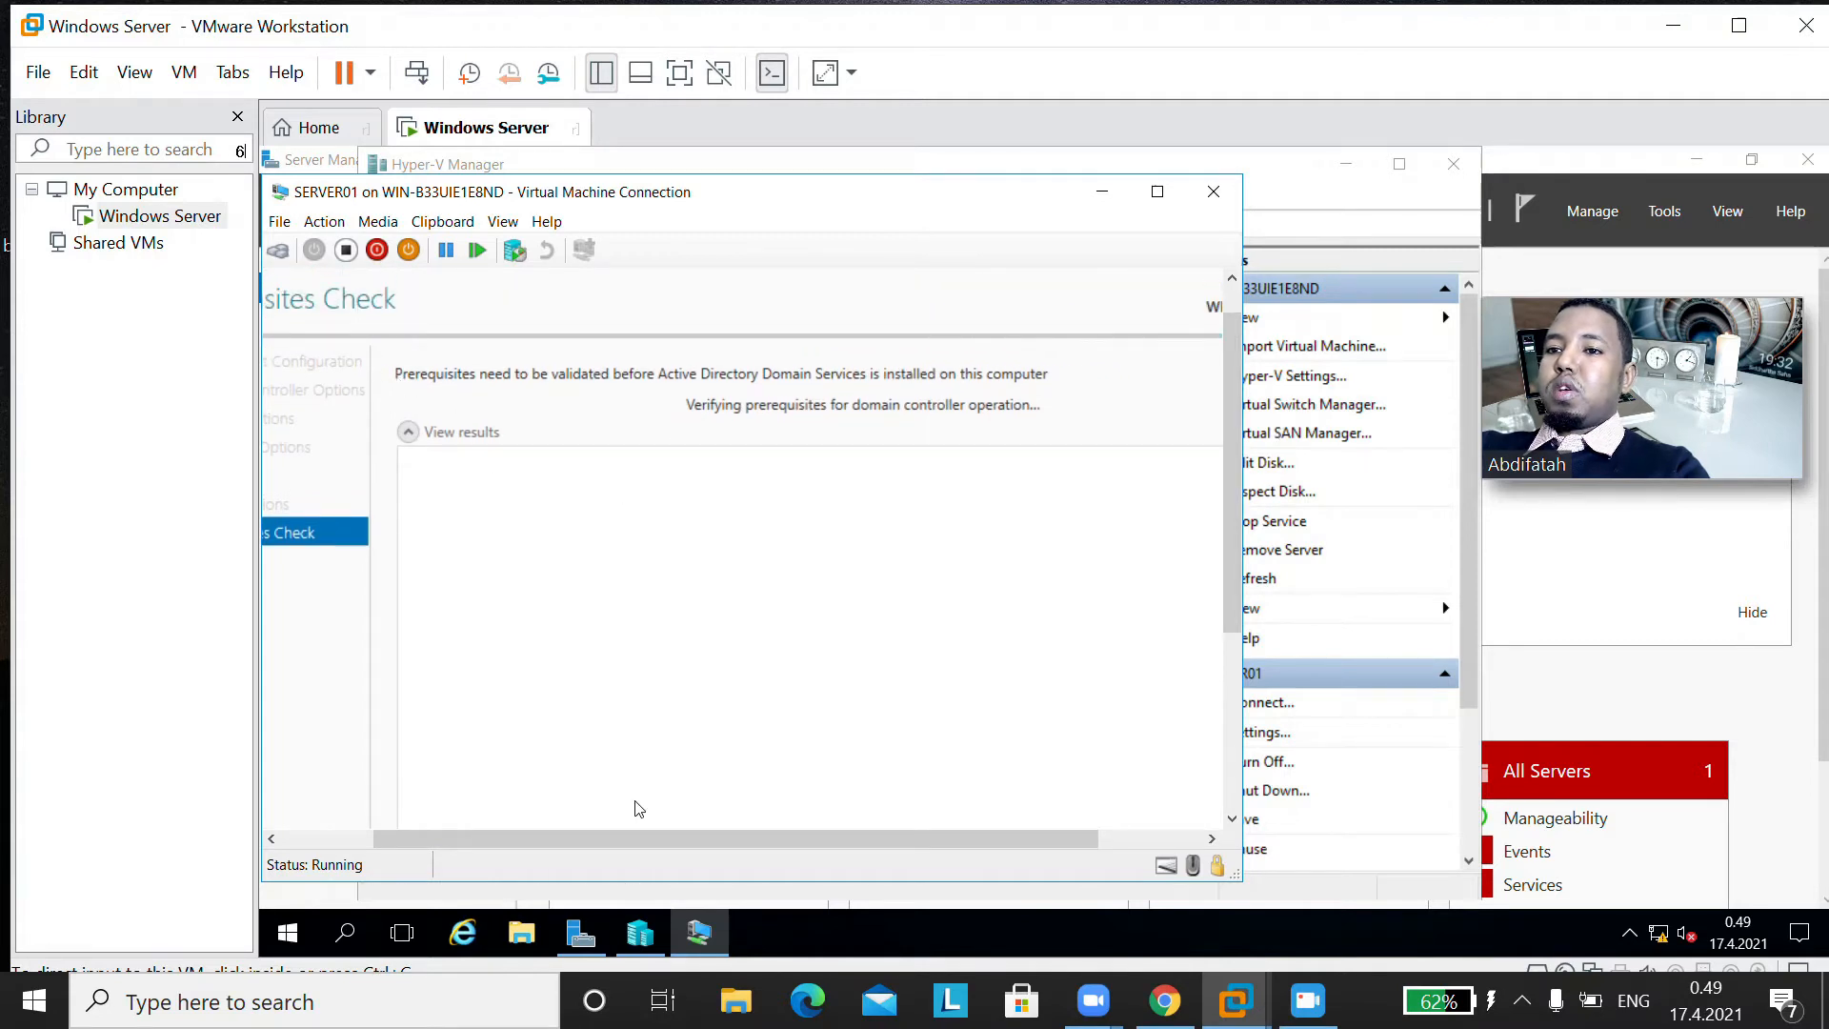
drag(638, 838, 529, 840)
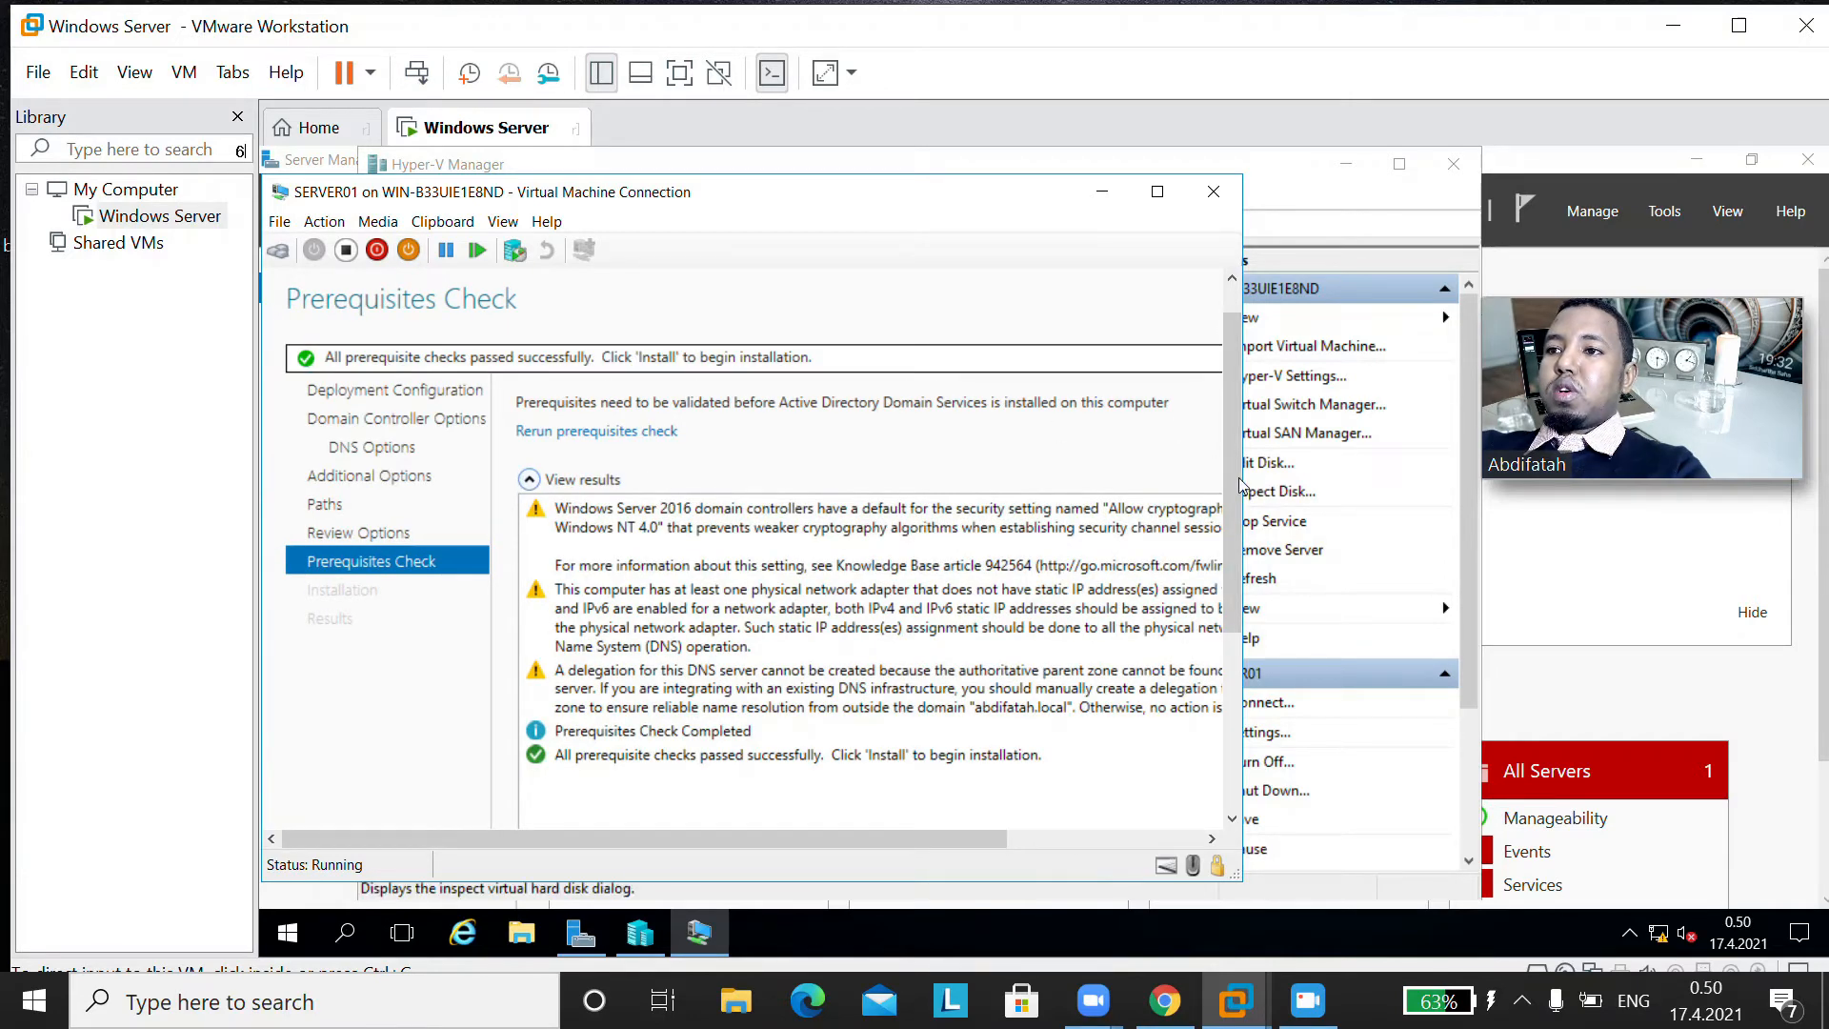
Step: Start the domain controller installation from the prerequisites check page
scroll(1238, 486, down, 5)
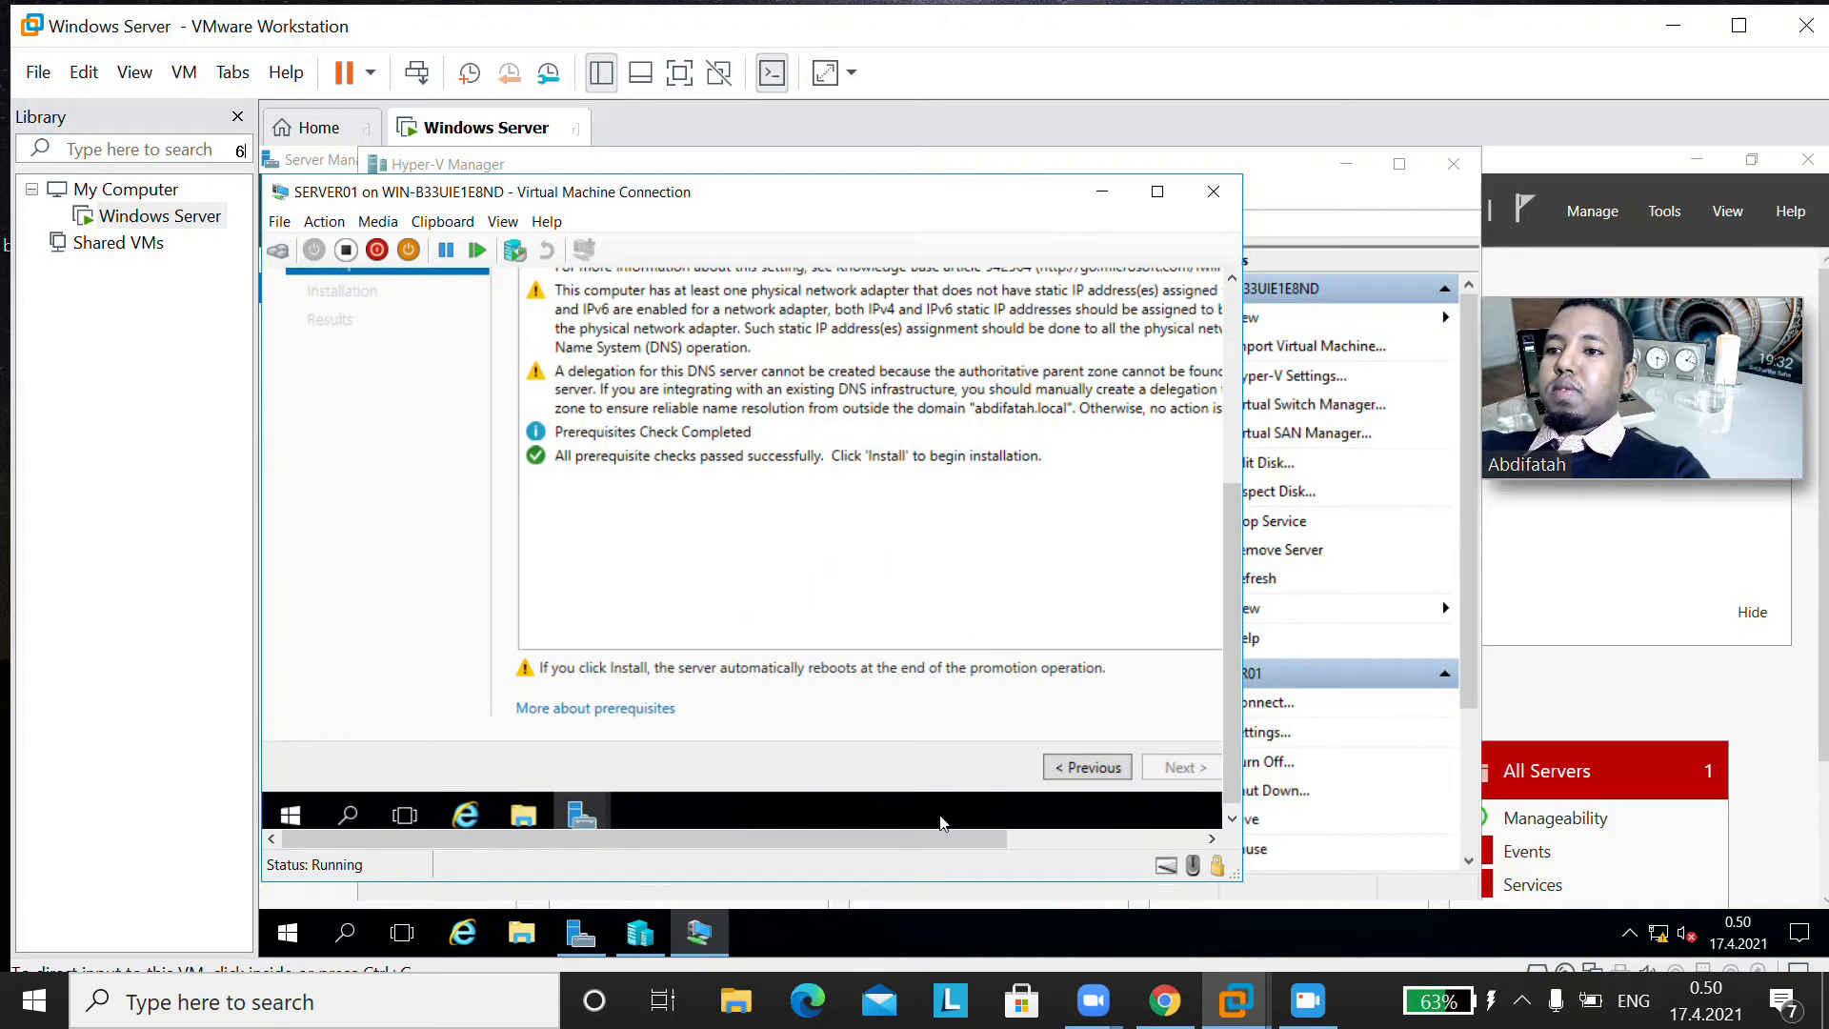
drag(941, 840, 1071, 821)
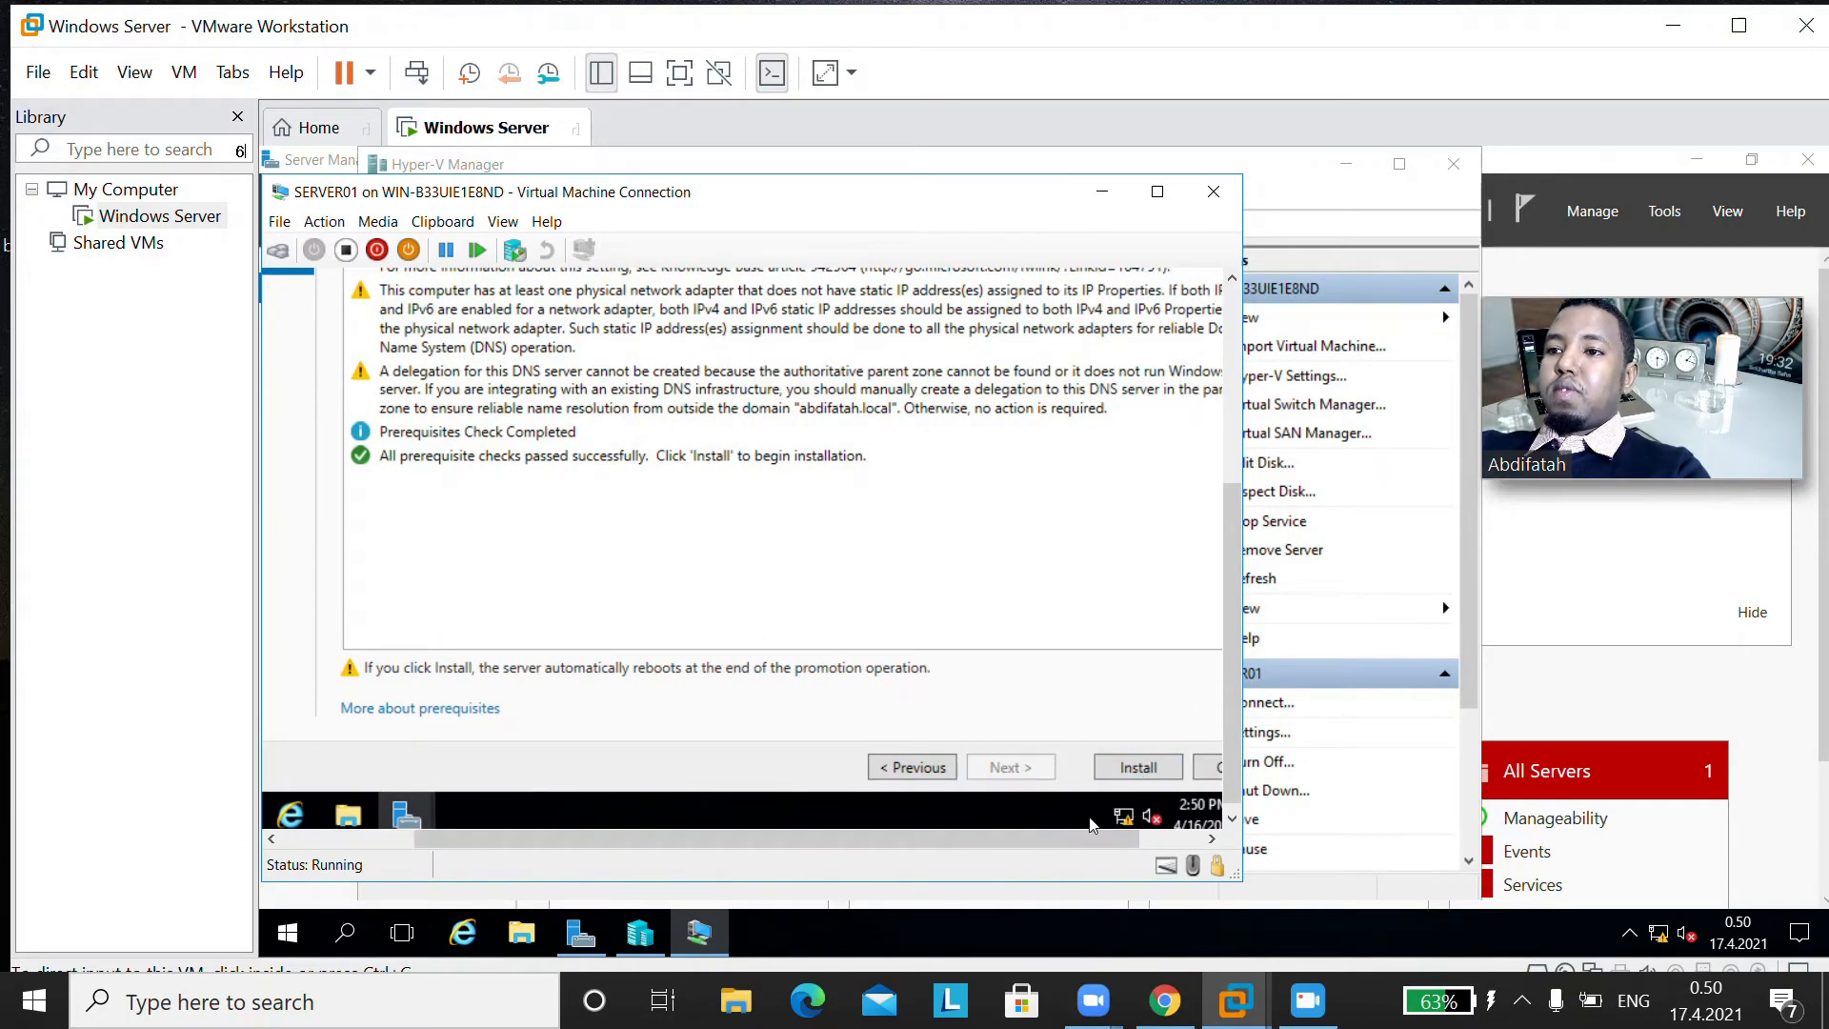
drag(1090, 836, 1153, 836)
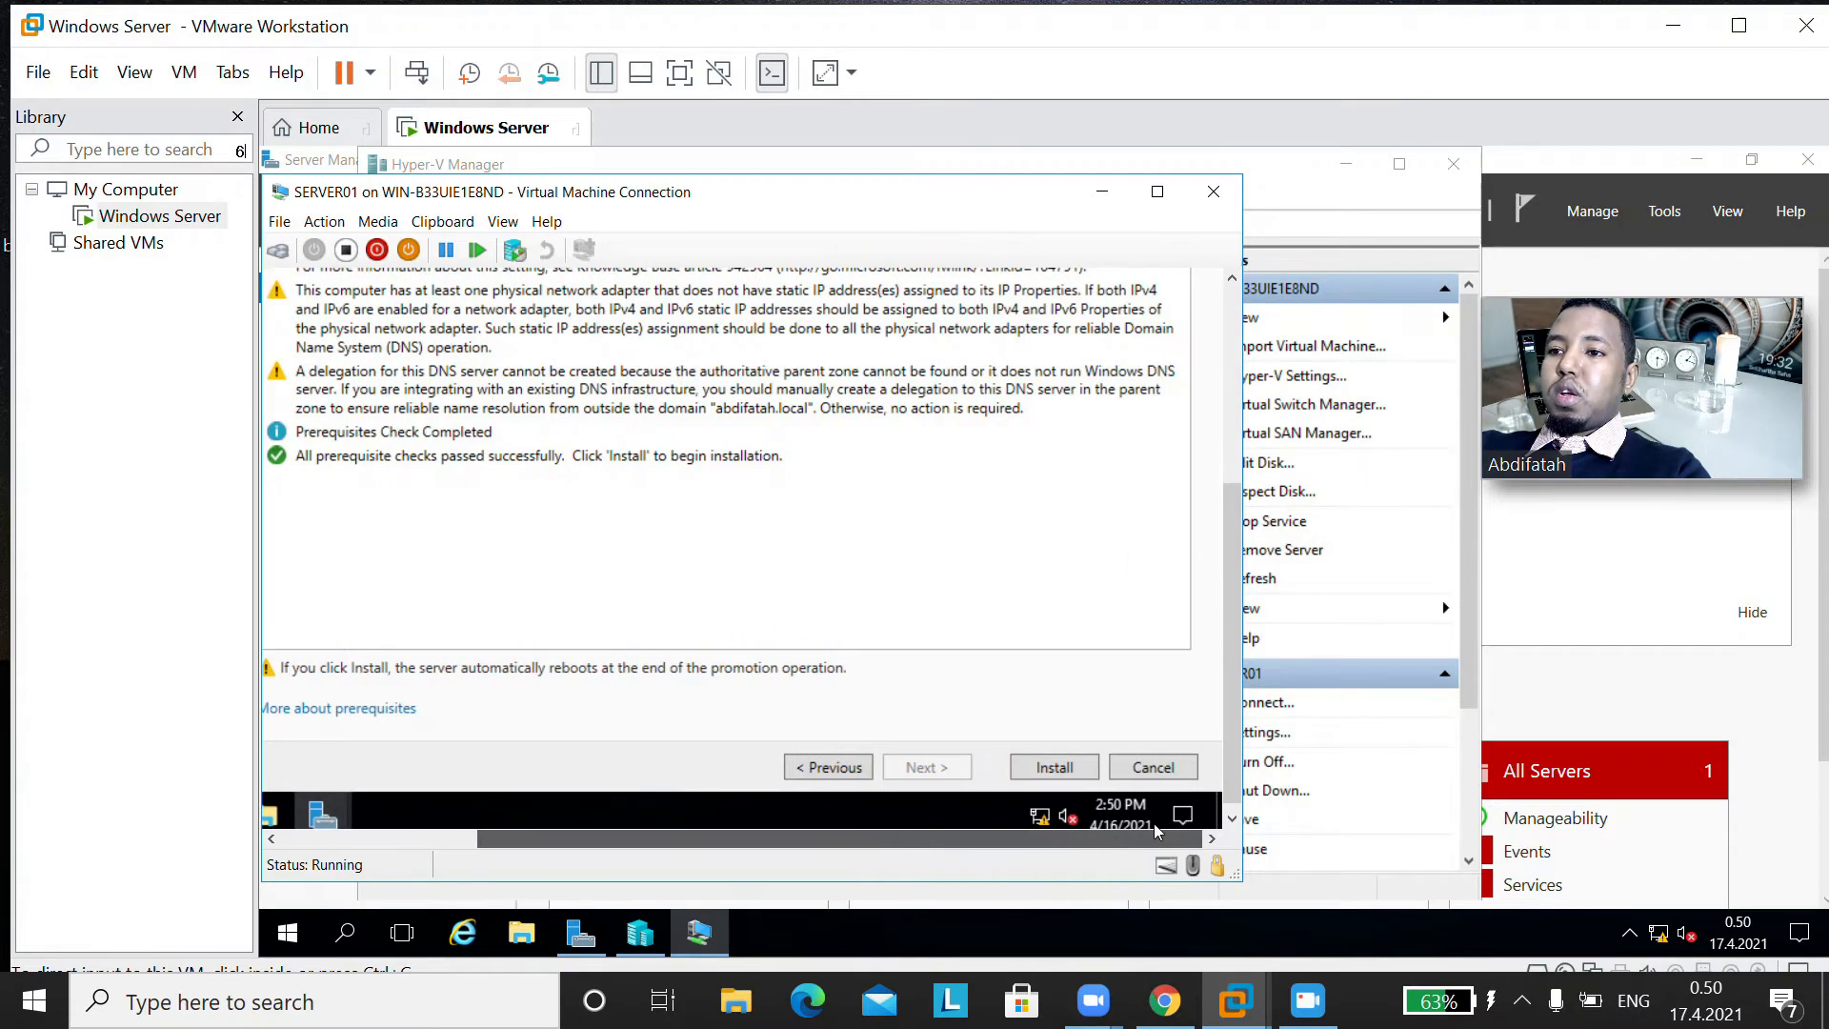
click(1053, 770)
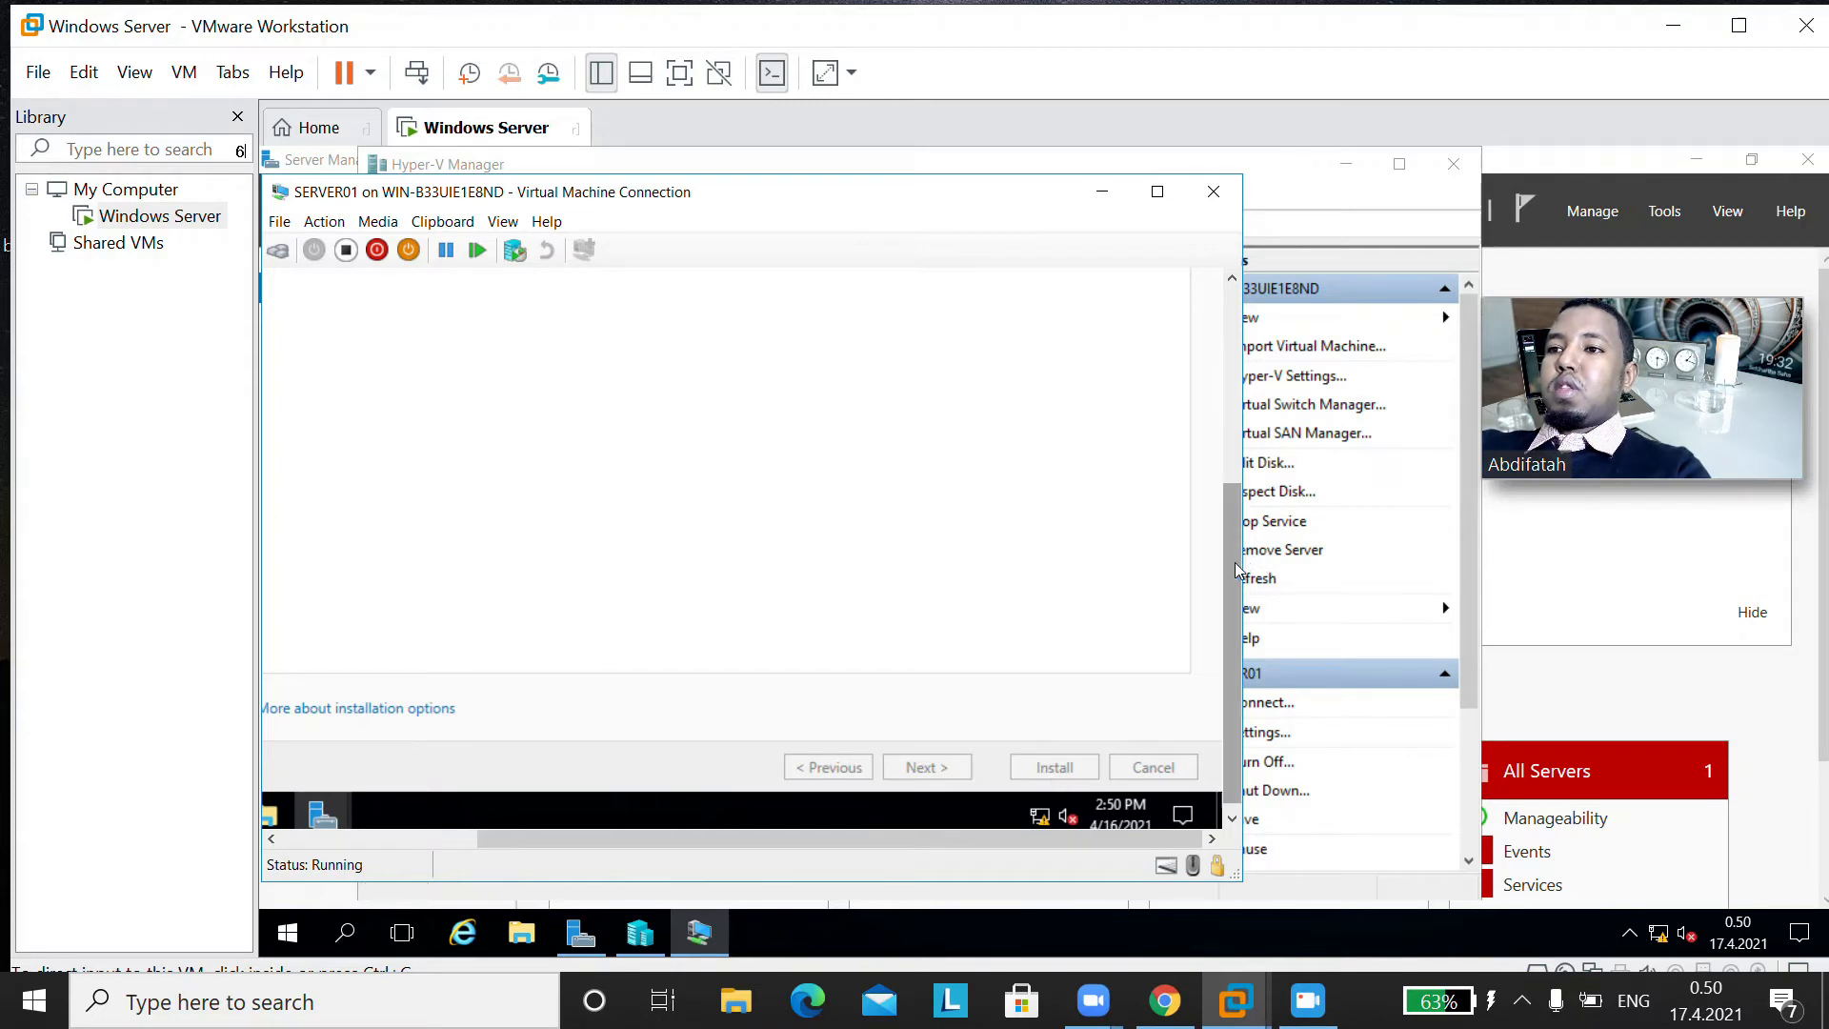
Step: Examine the installation progress and its detailed operation results
drag(1241, 569, 1260, 374)
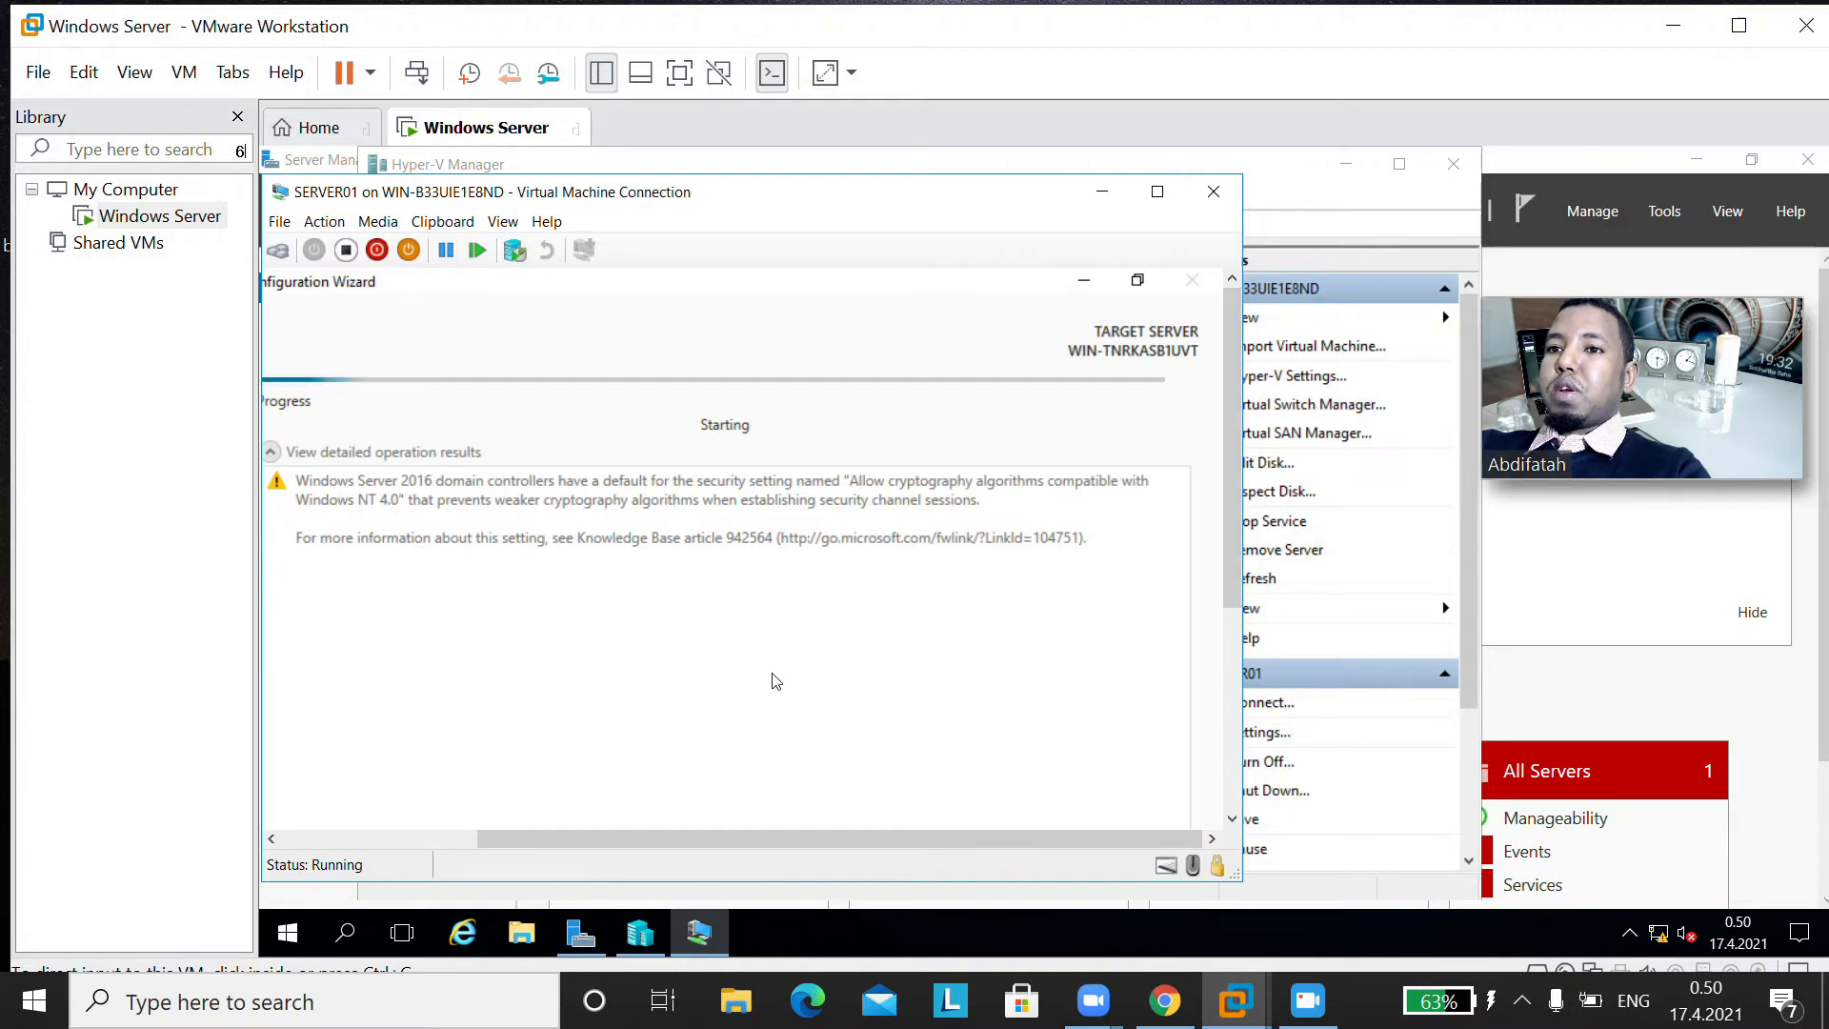
drag(720, 845, 546, 845)
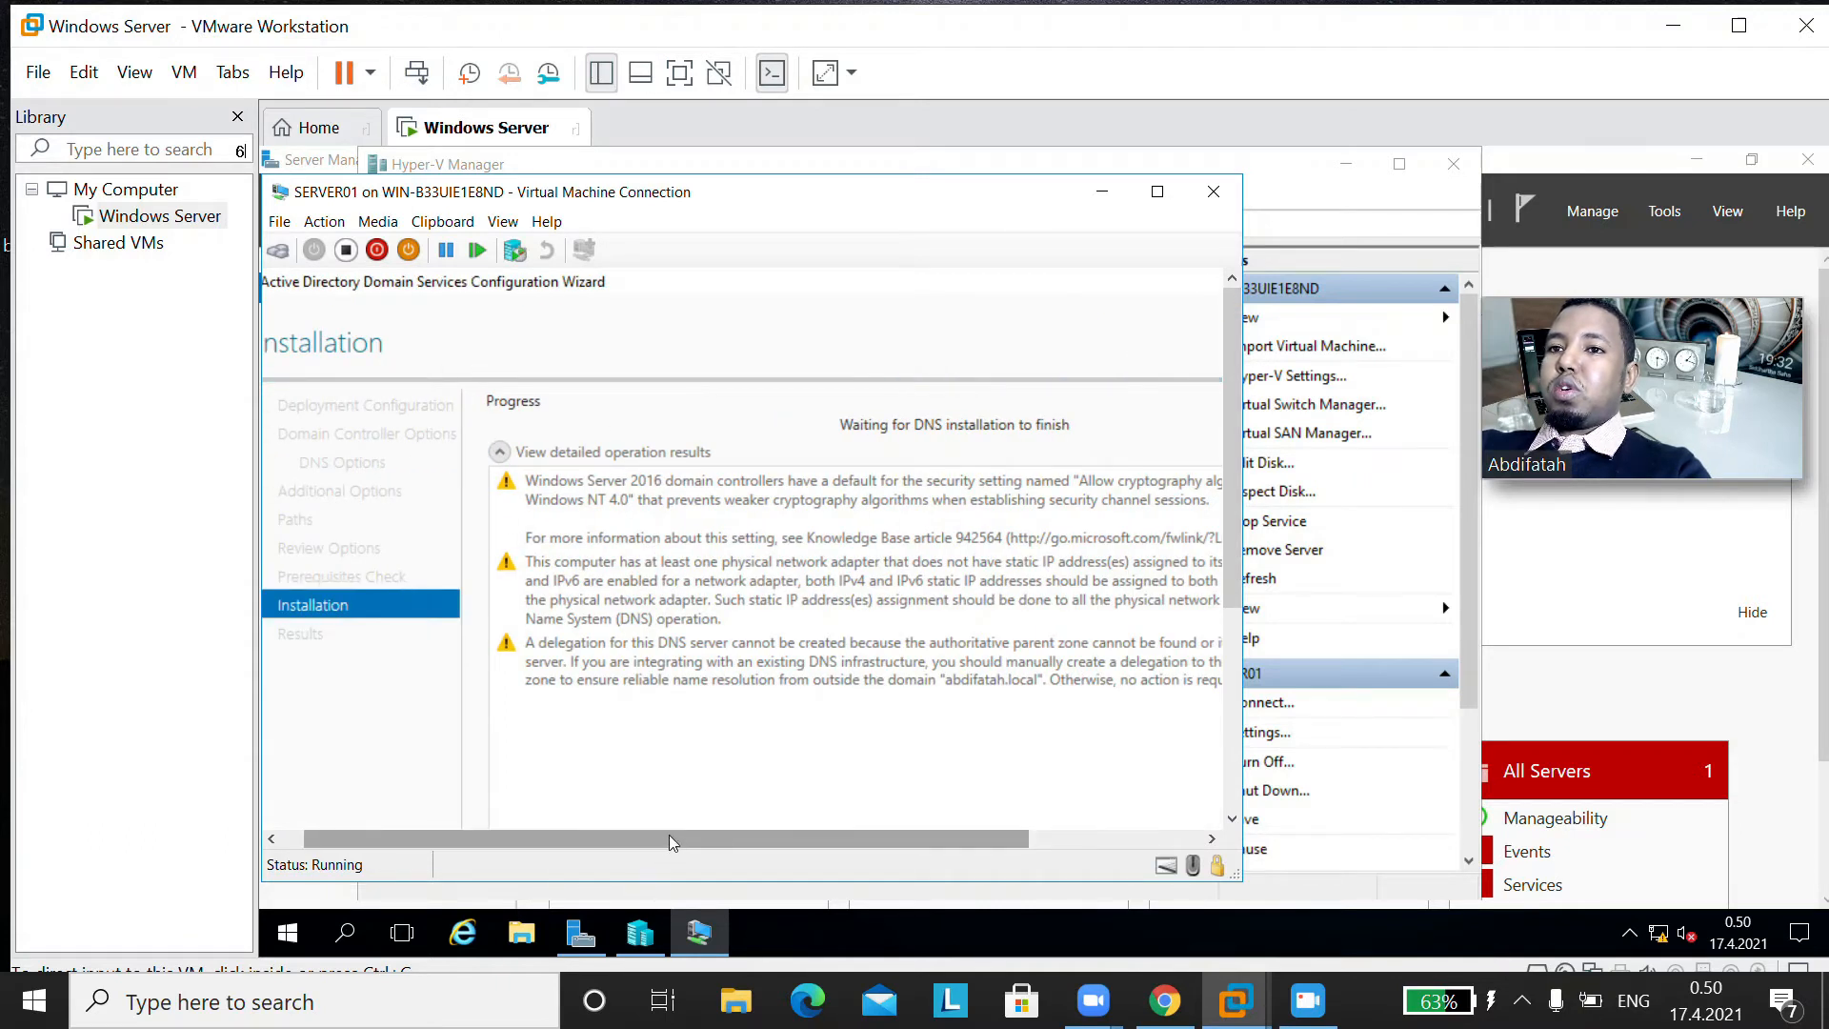
drag(672, 842, 597, 855)
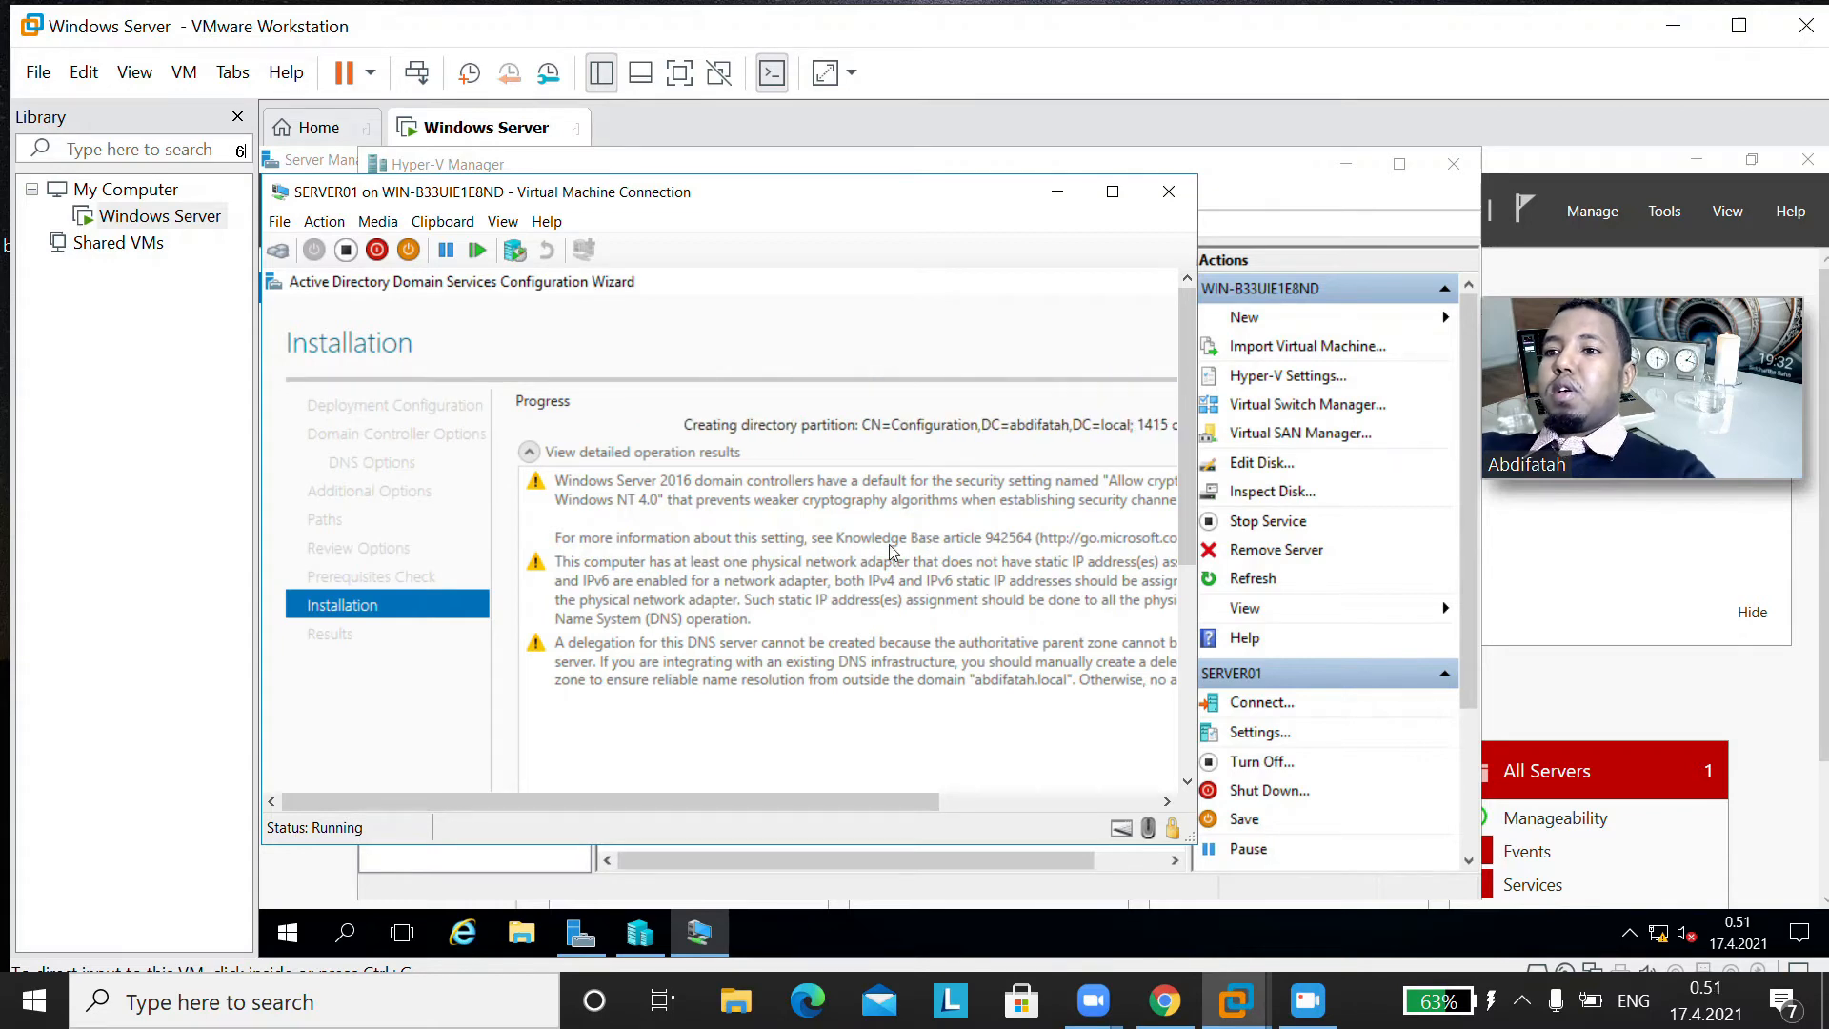
drag(845, 817, 937, 819)
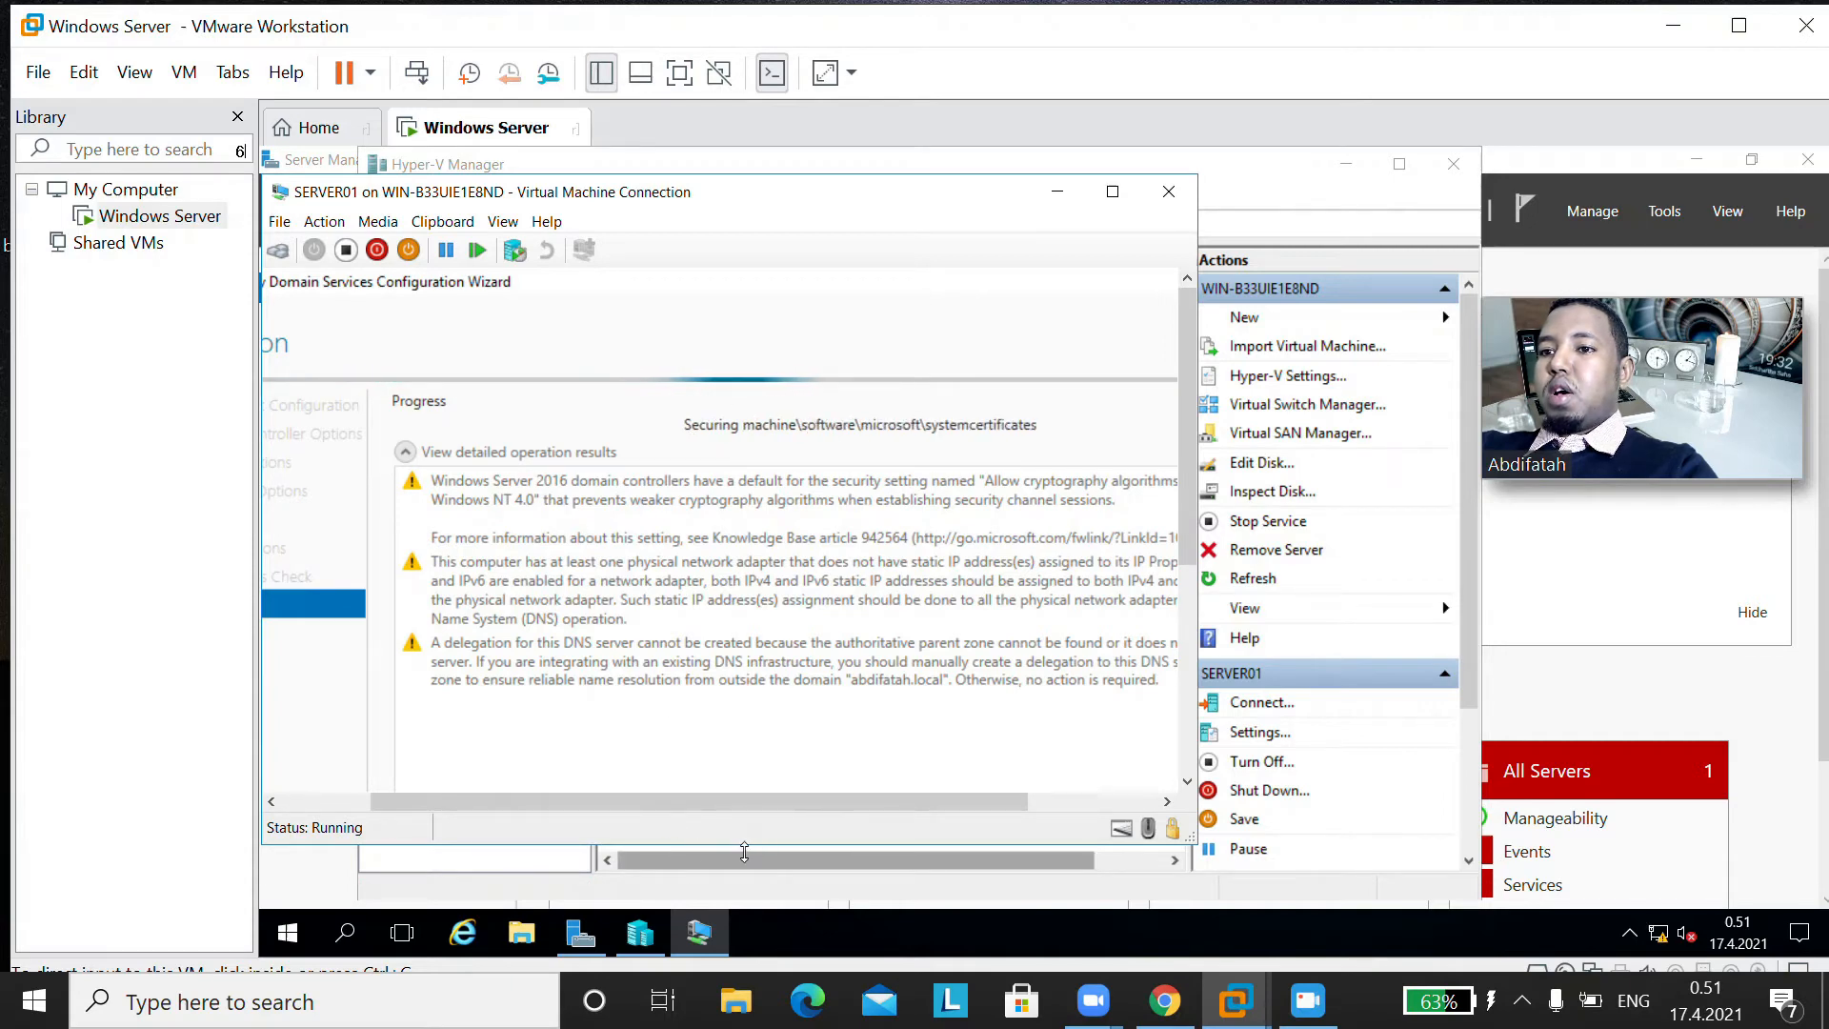
drag(756, 803, 653, 832)
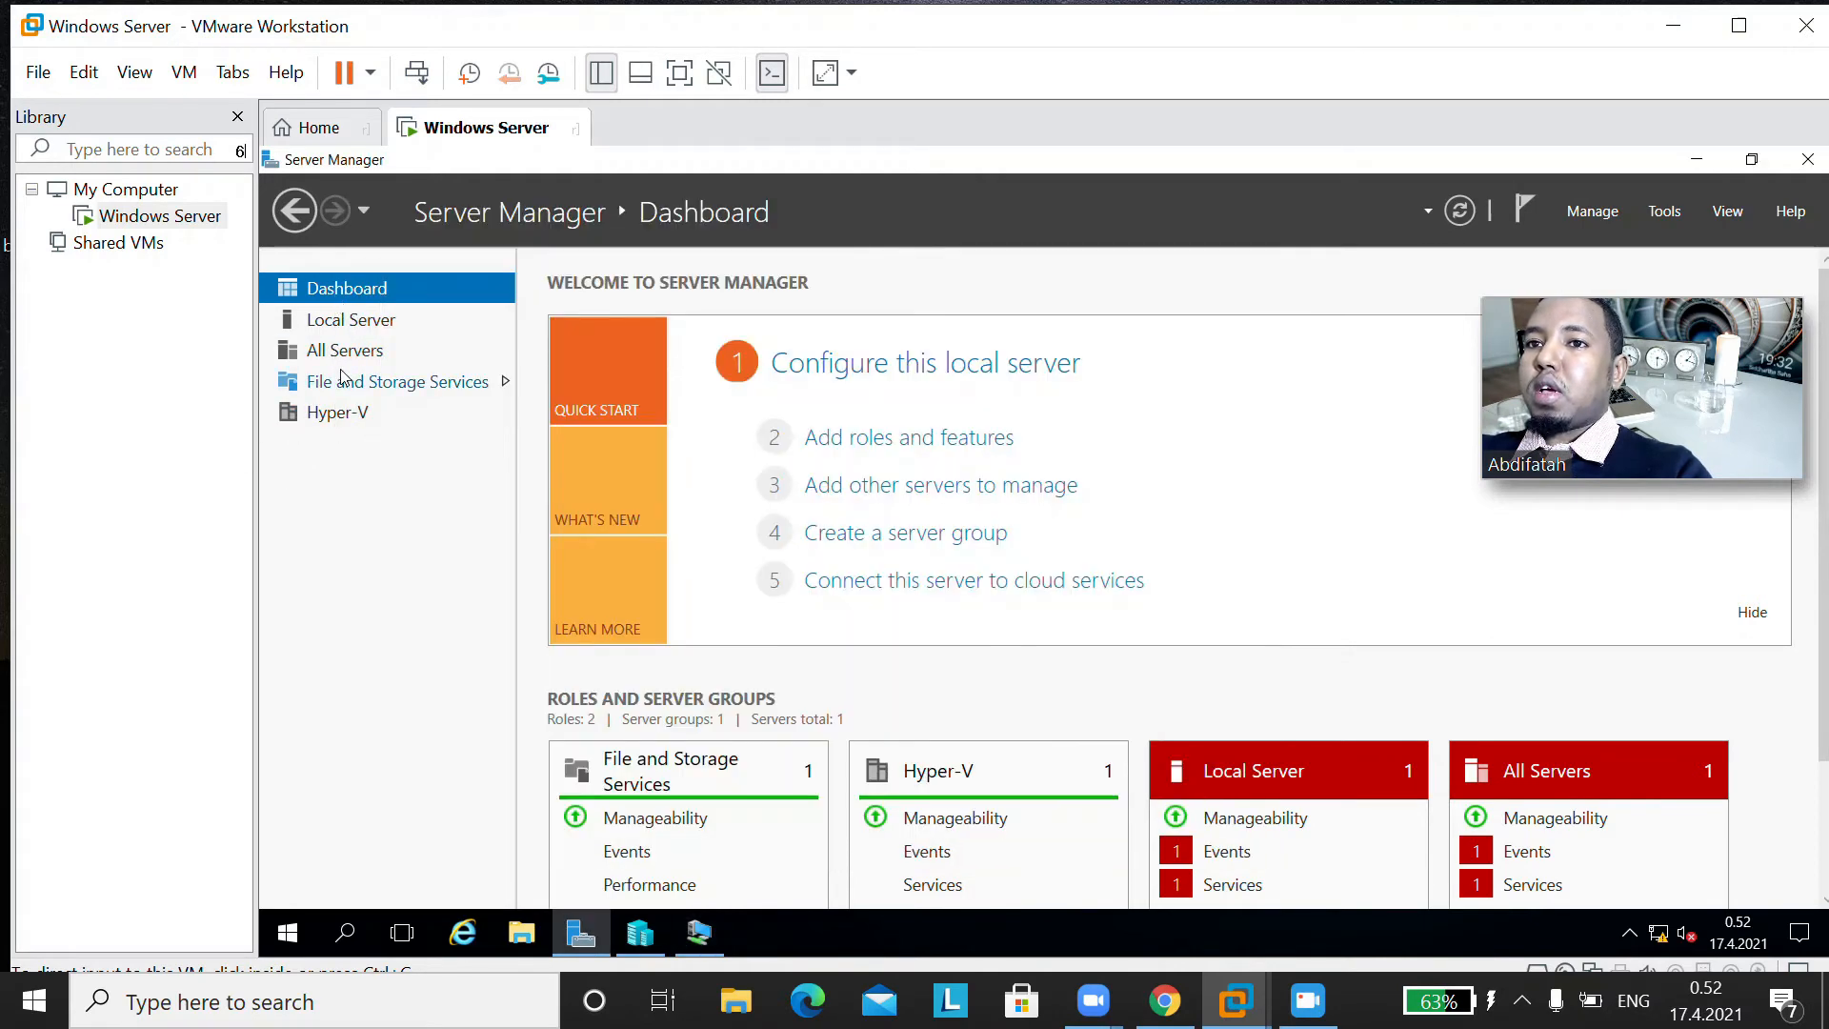
Step: Check the host server's All Servers and Local Server pages, and return to the SERVER01 connection window
click(359, 353)
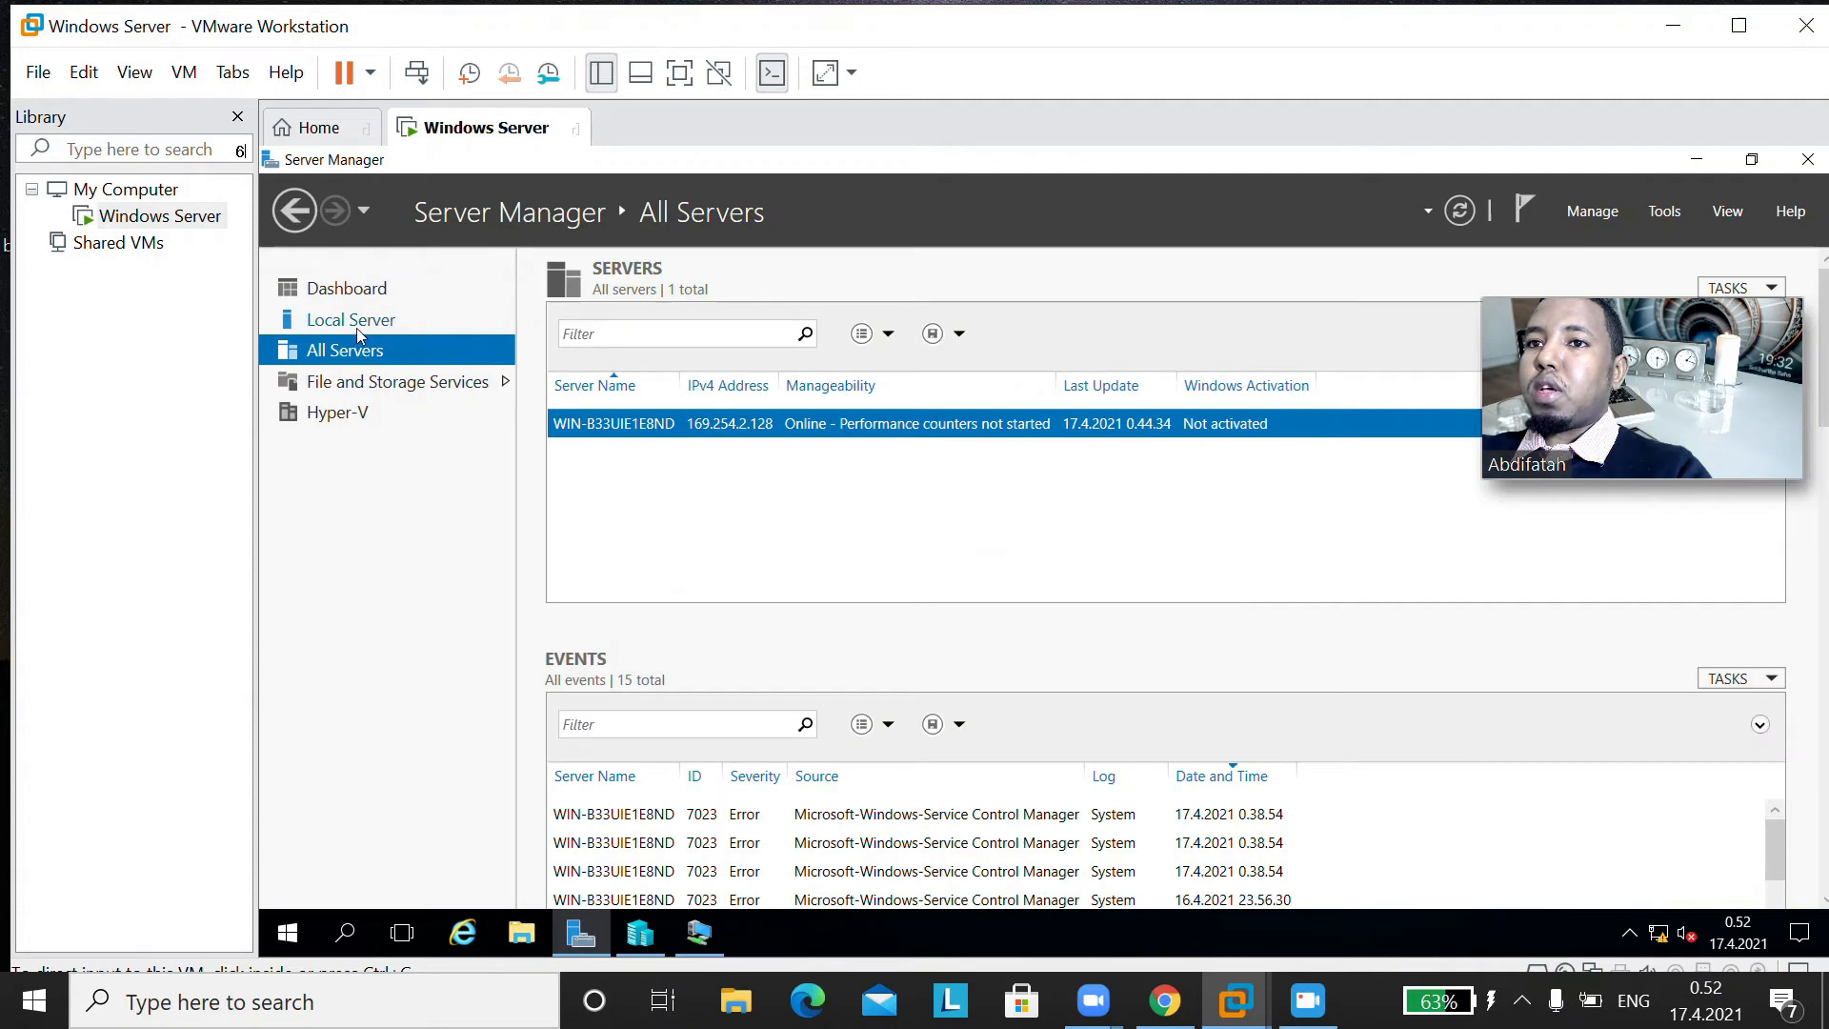
click(359, 324)
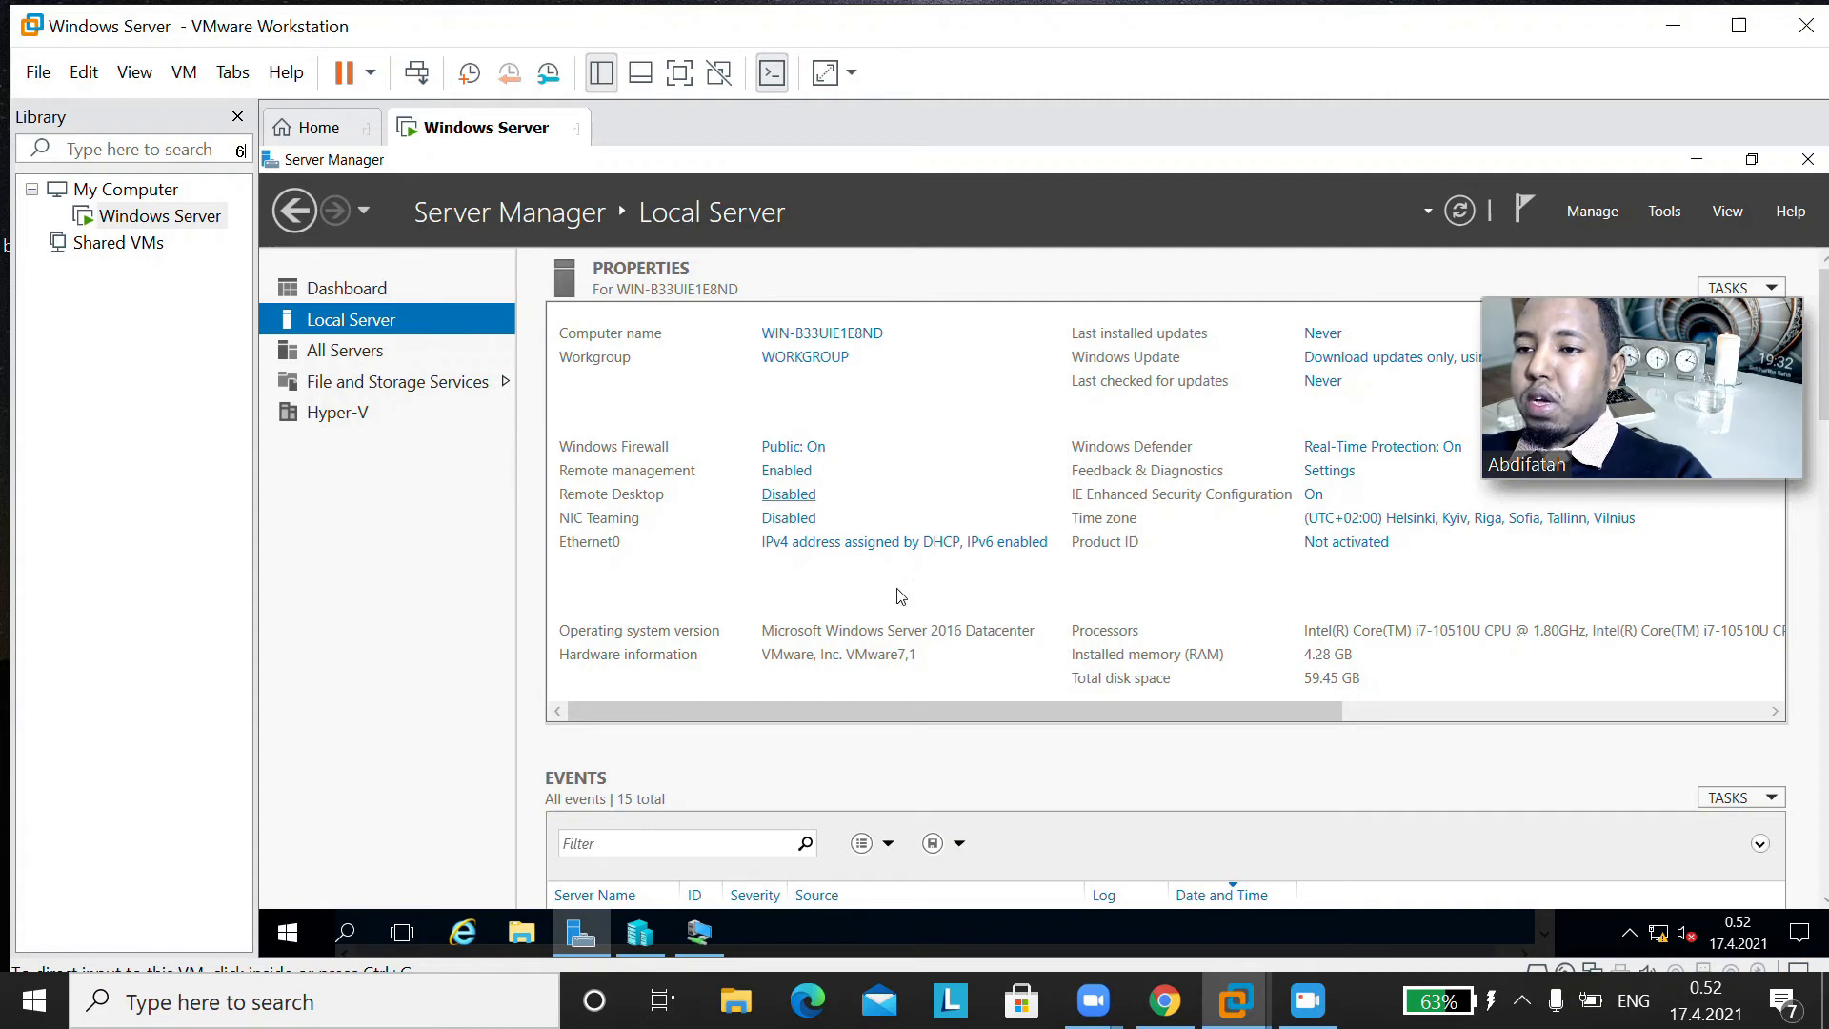
click(710, 940)
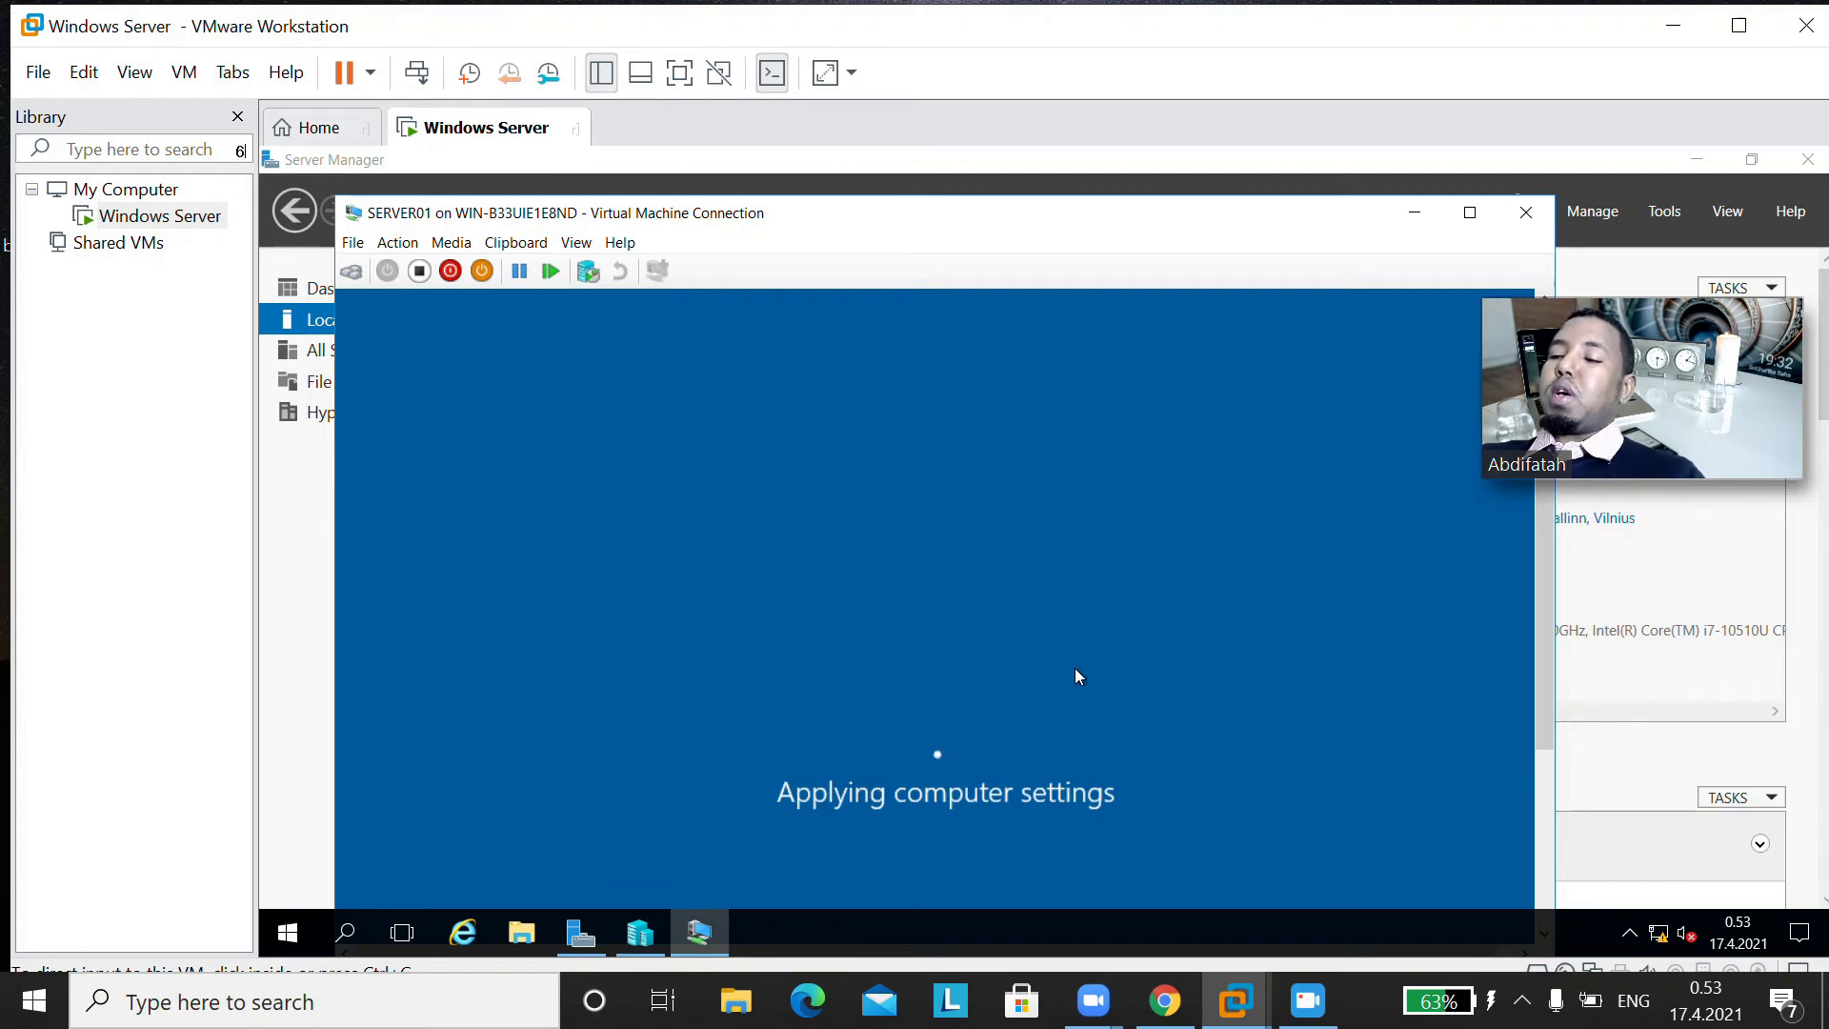
drag(1229, 225, 1284, 422)
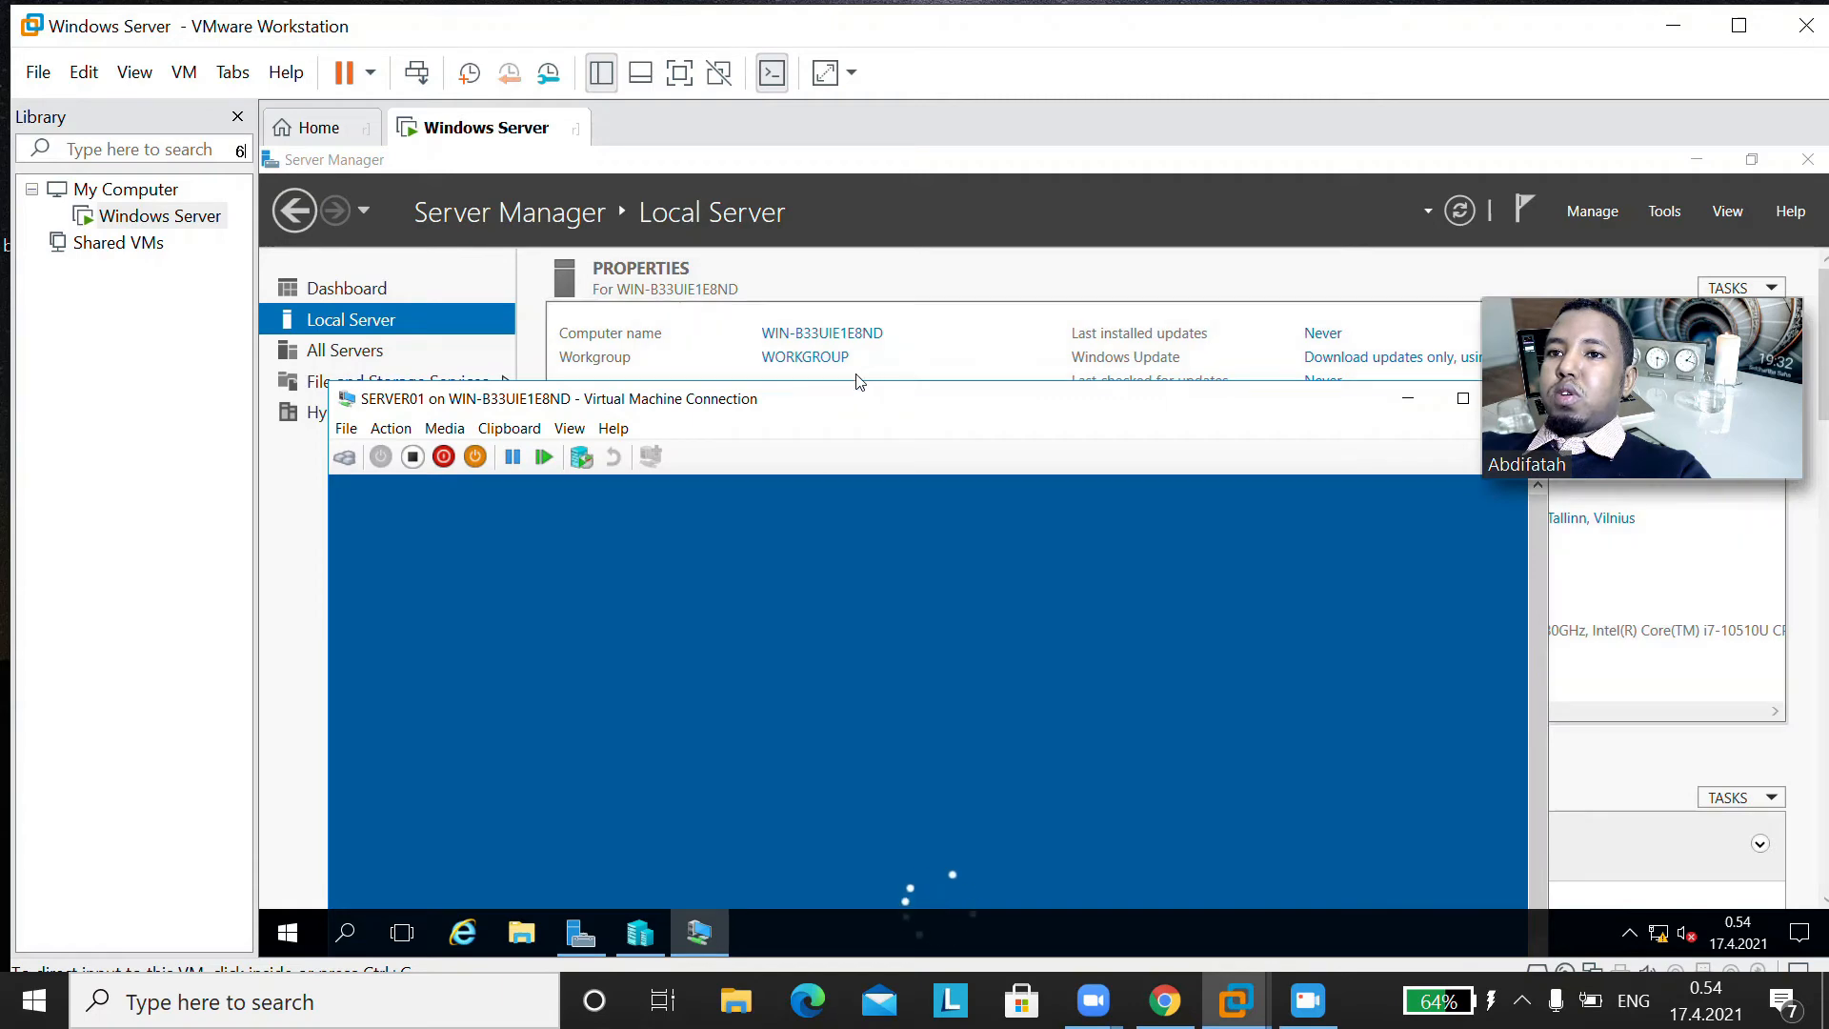
drag(851, 417, 836, 271)
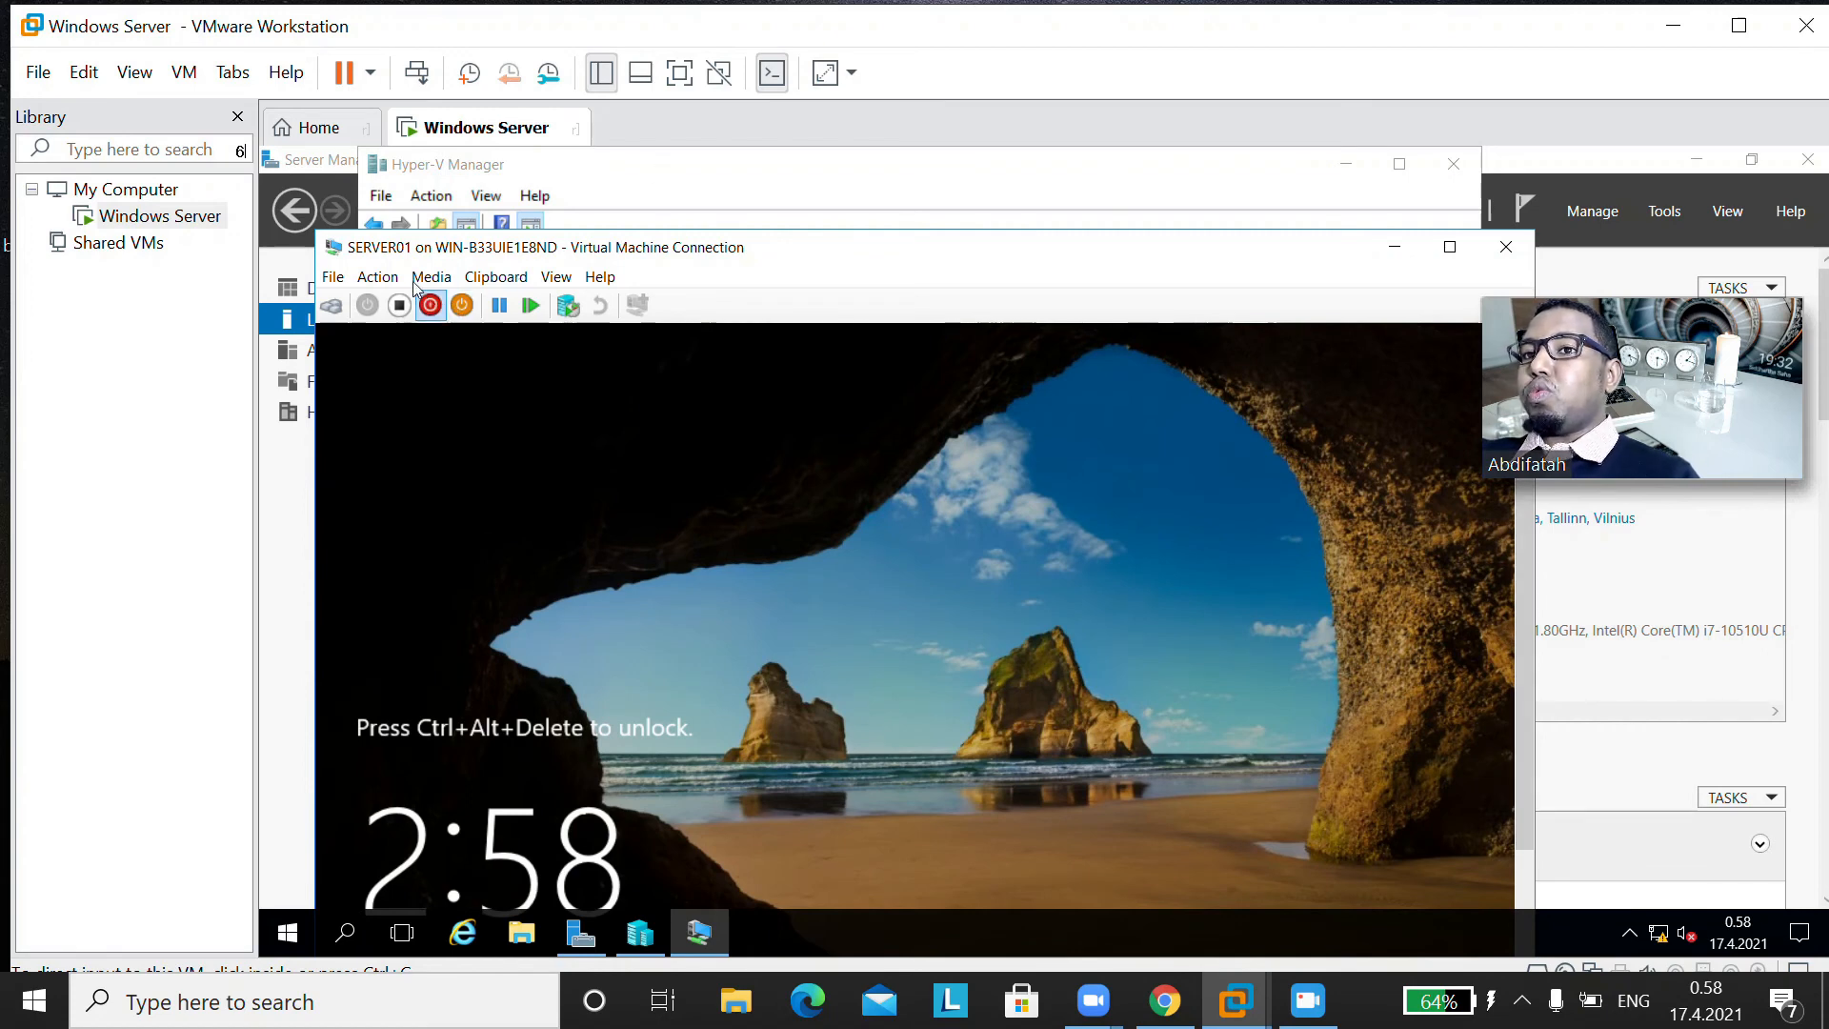
Step: Unlock the restarted SERVER01 virtual machine and sign in as the domain Administrator by entering the account password
click(381, 277)
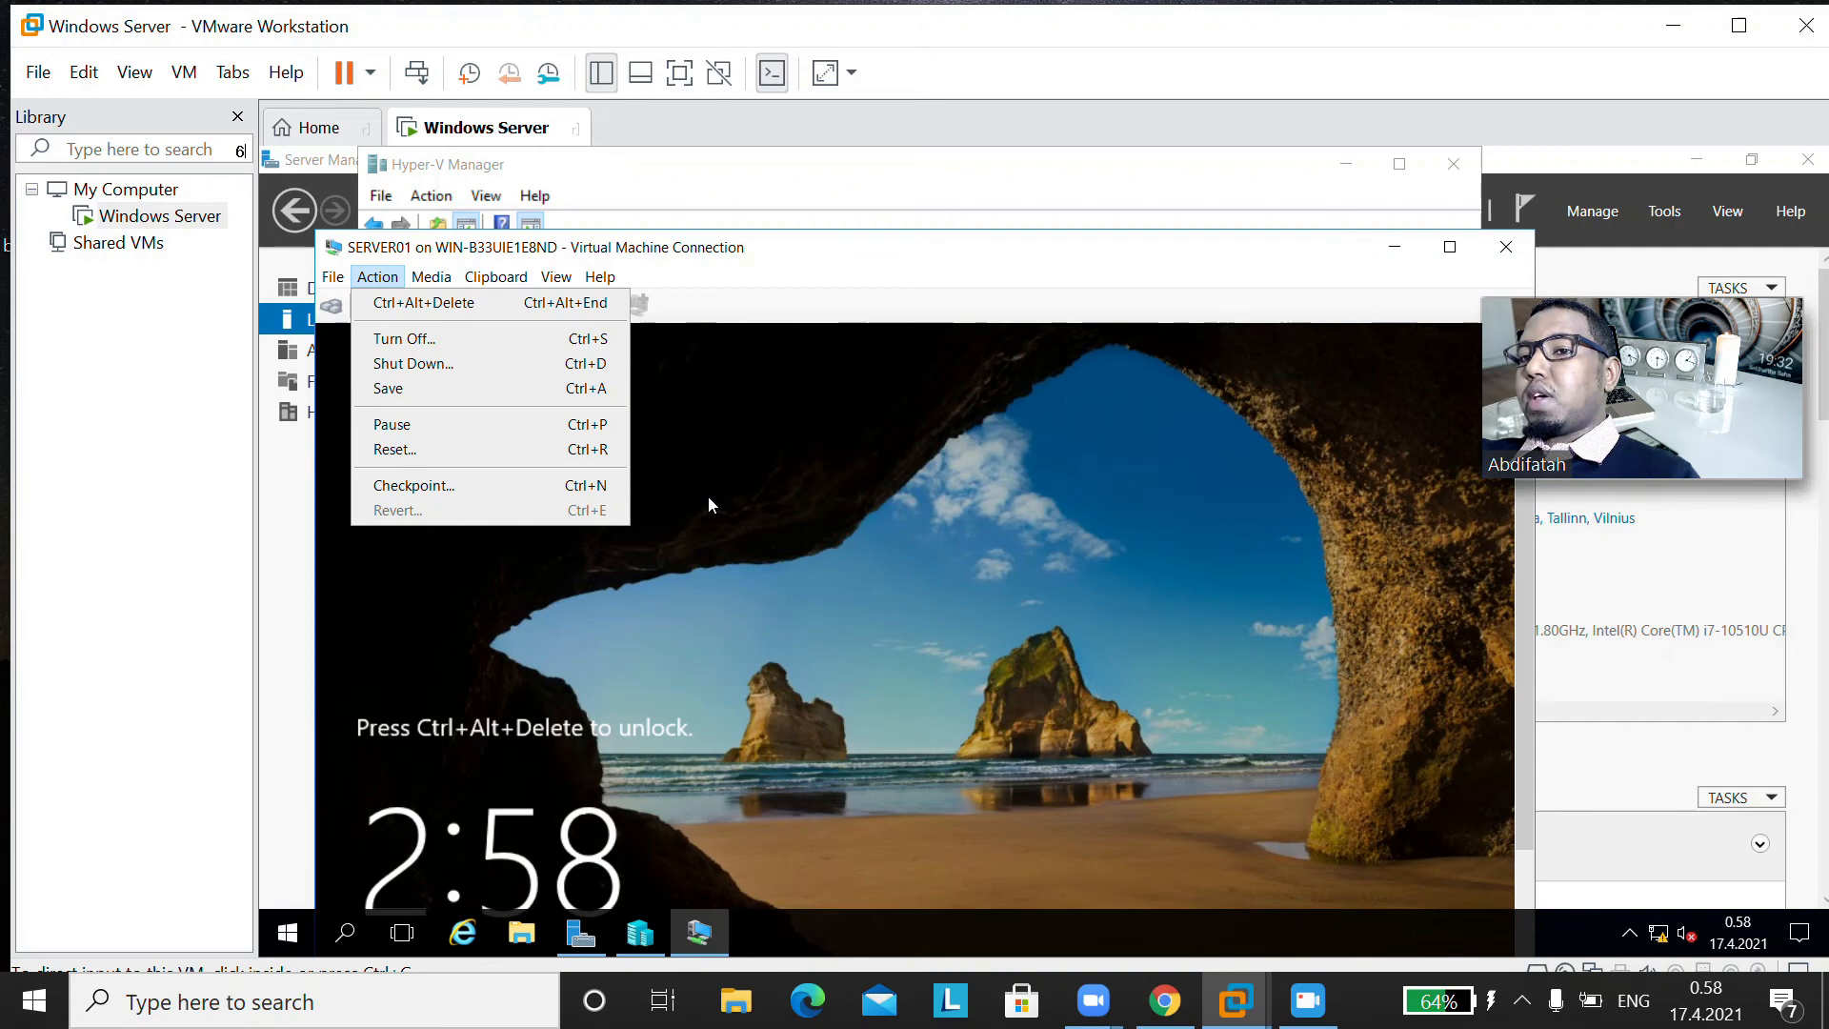
click(424, 302)
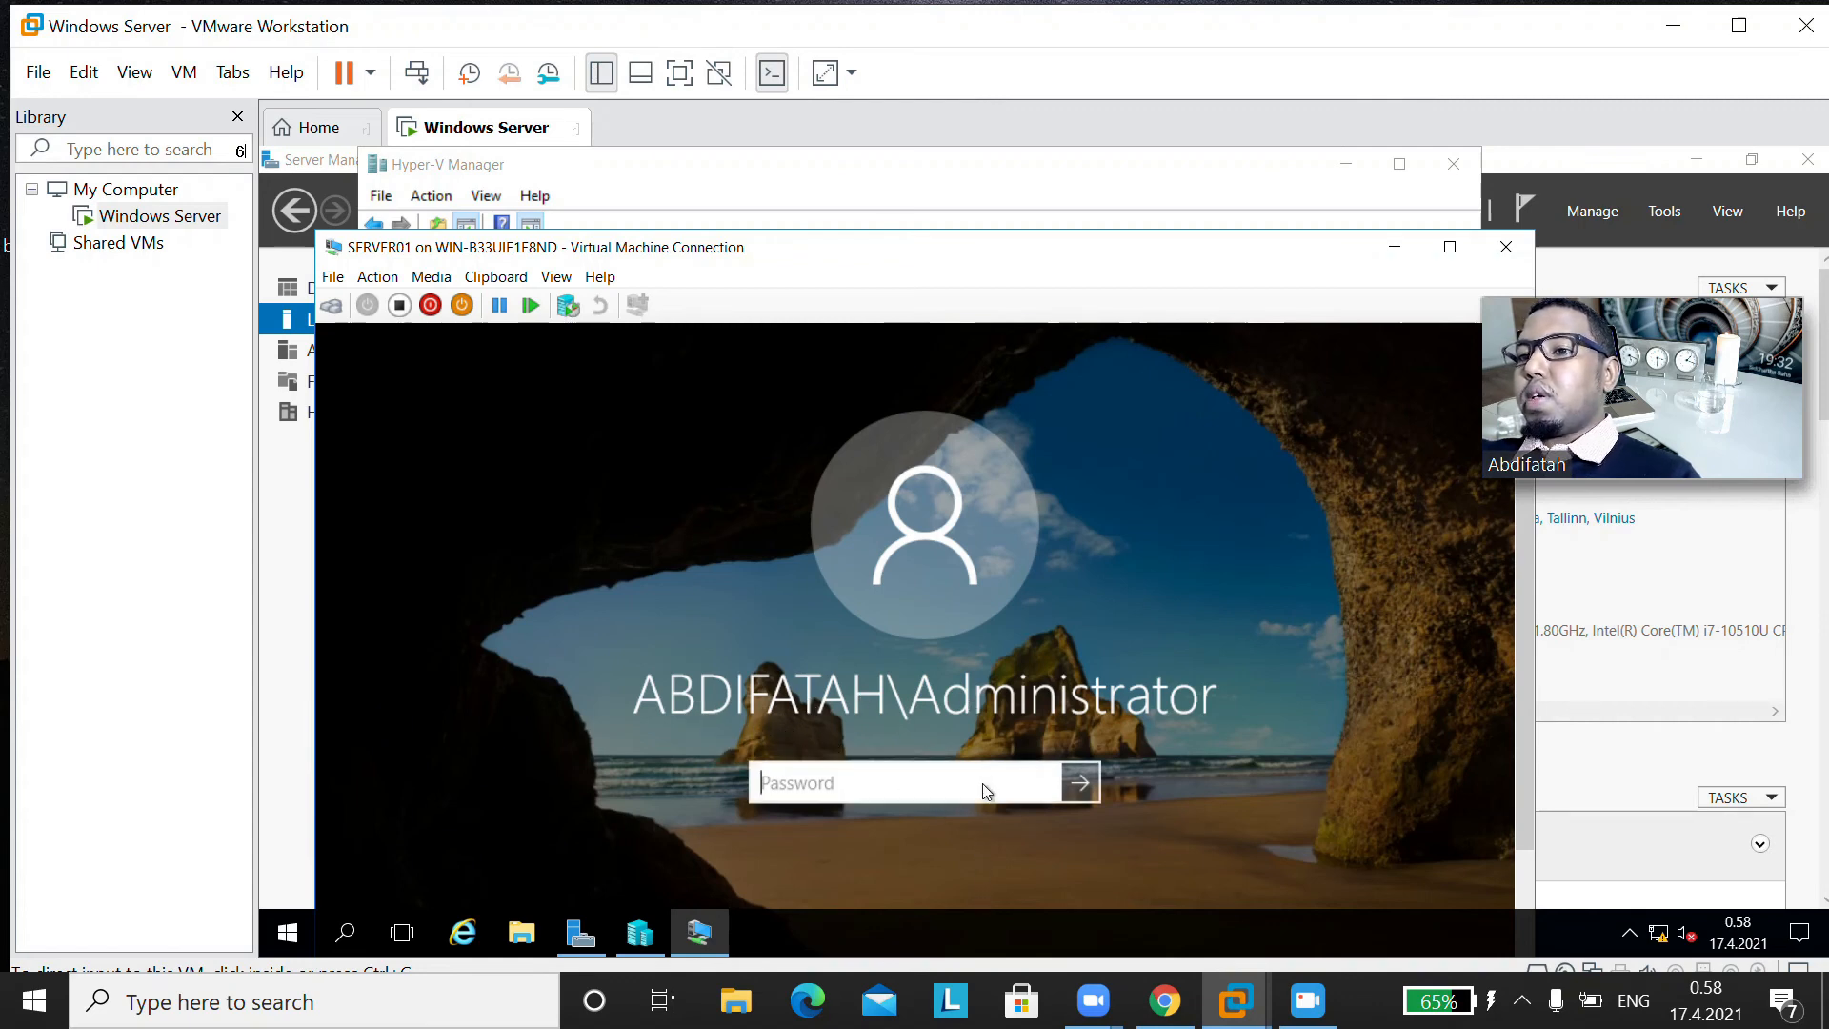
key(Caps_Lock)
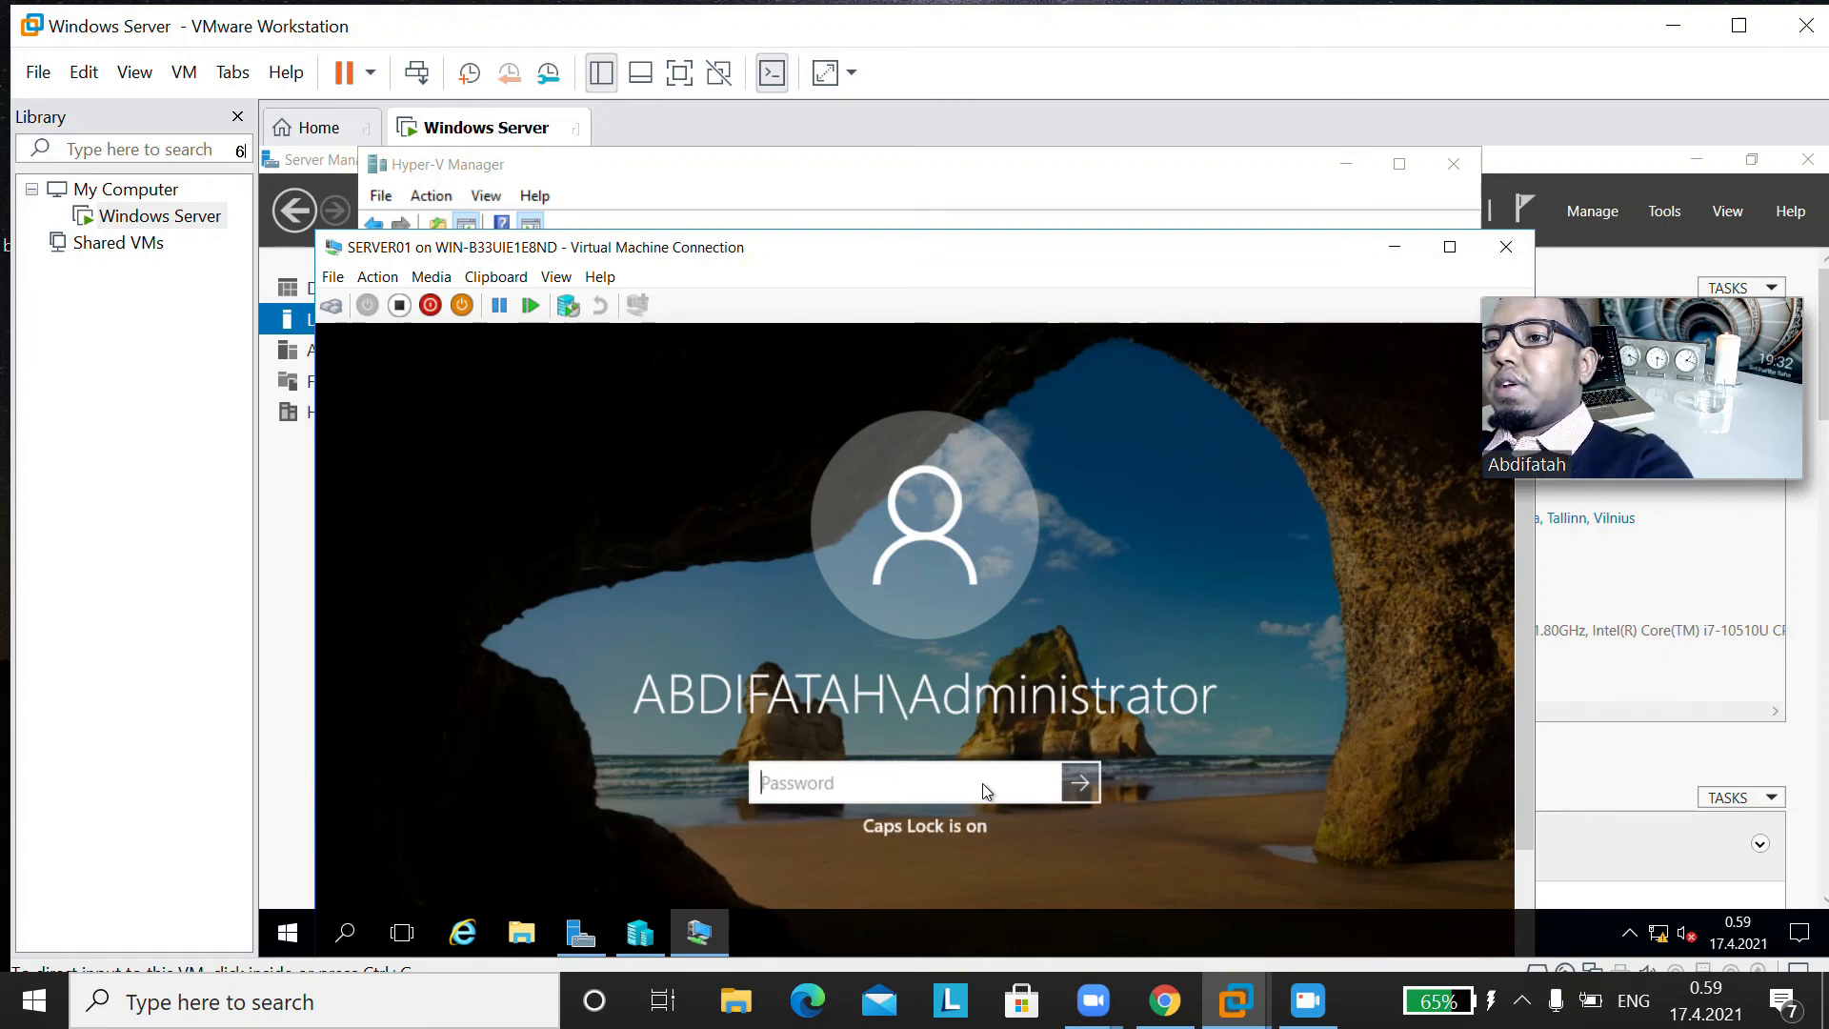
text(•)
key(Caps_Lock)
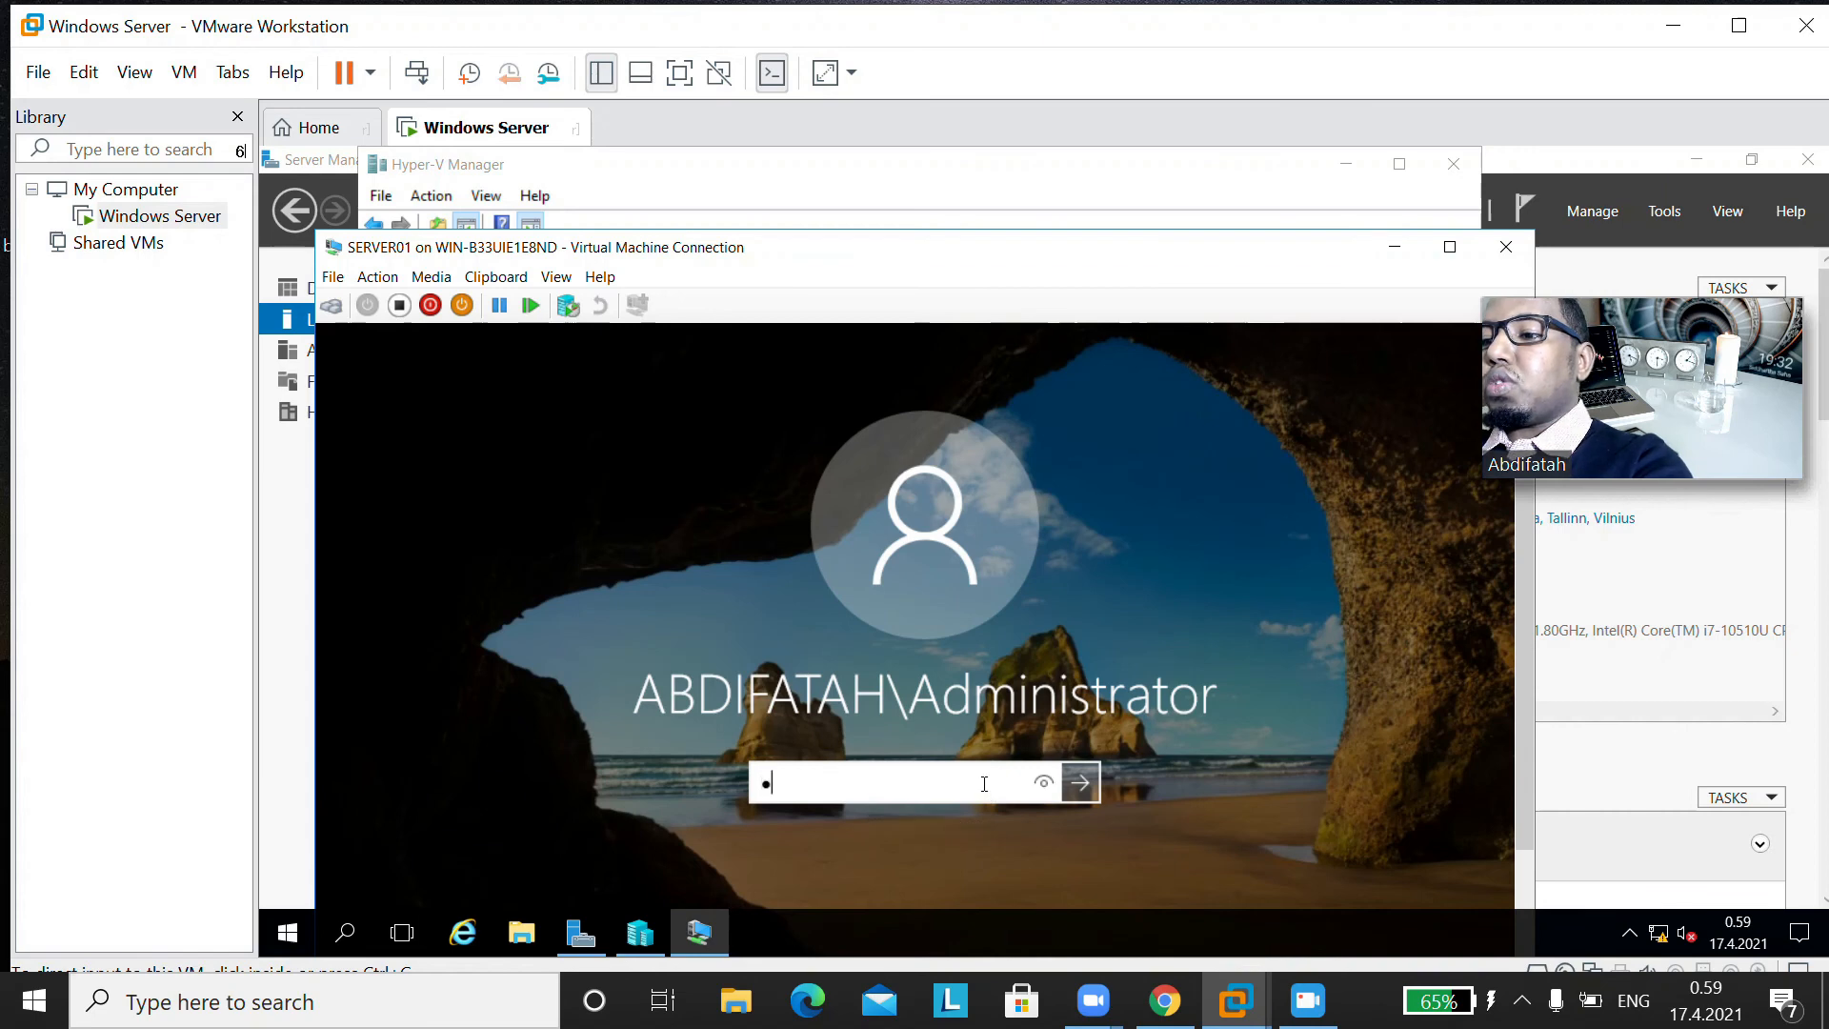
text(•)
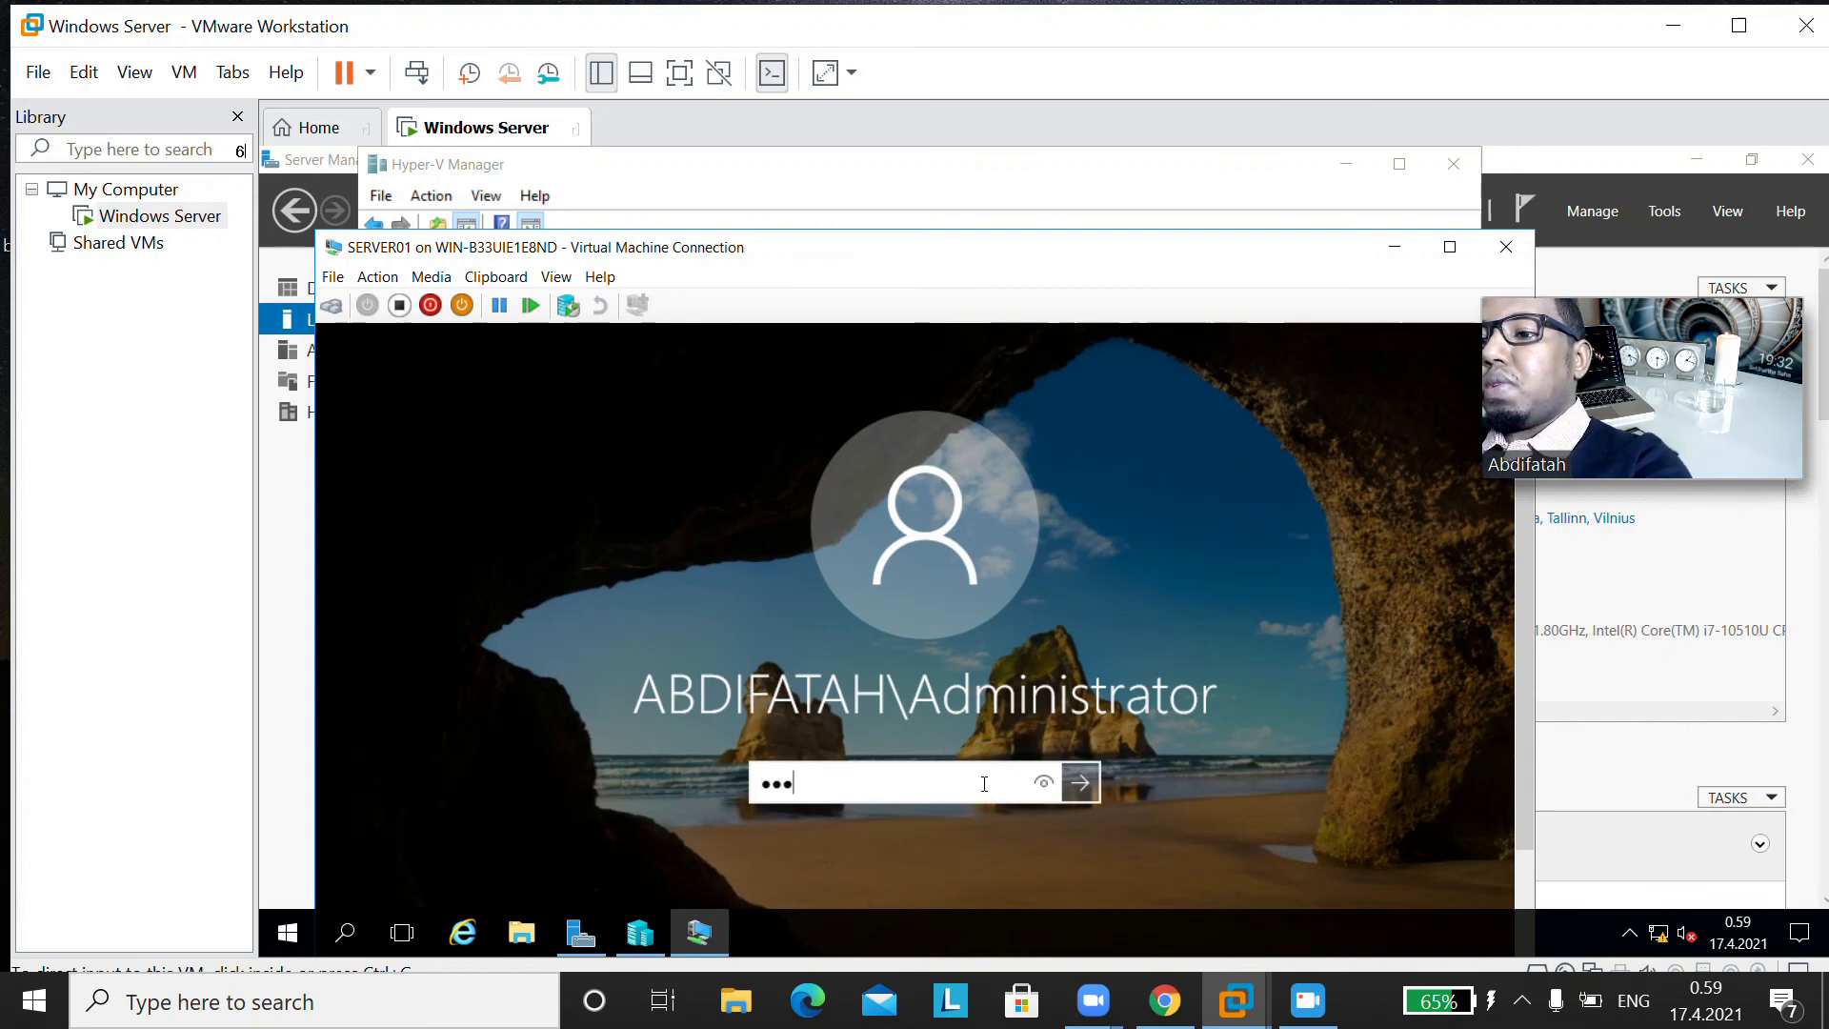
key(BackSpace)
key(BackSpace)
key(BackSpace)
key(BackSpace)
key(Caps_Lock)
text(•••••••)
key(Return)
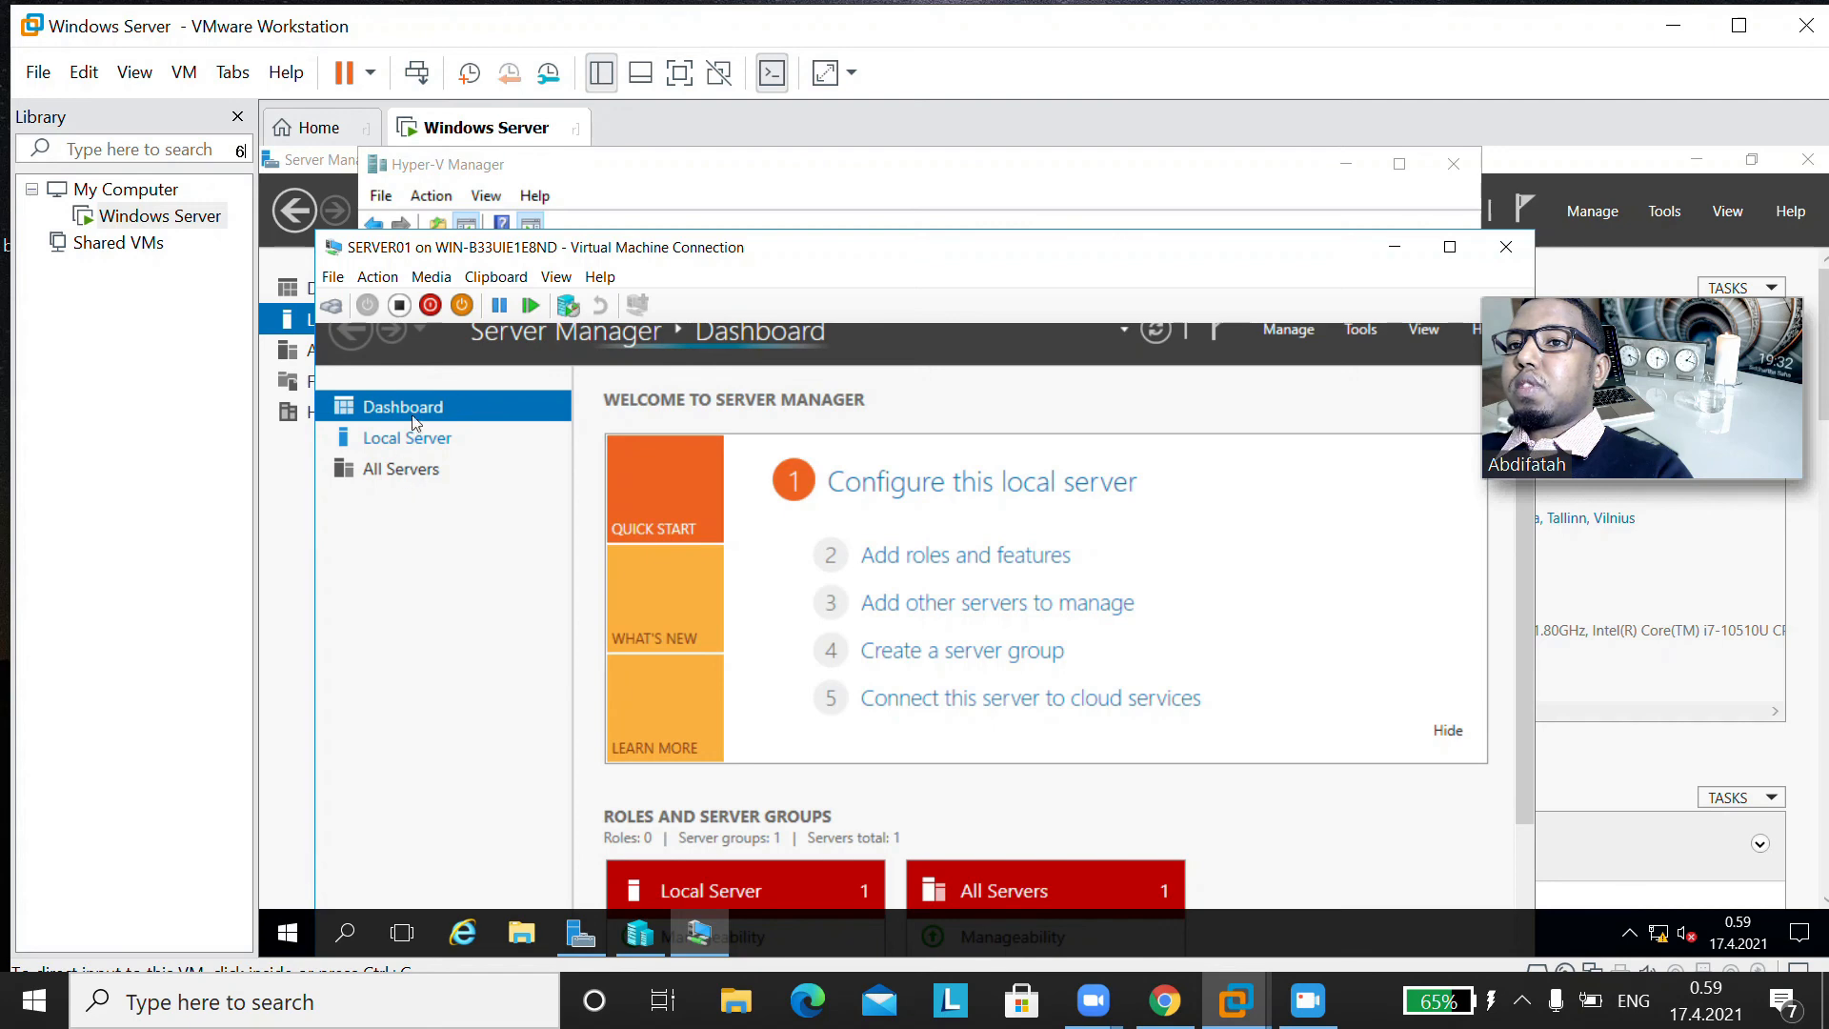
Step: Open the Local Server properties in SERVER01's Server Manager
click(436, 437)
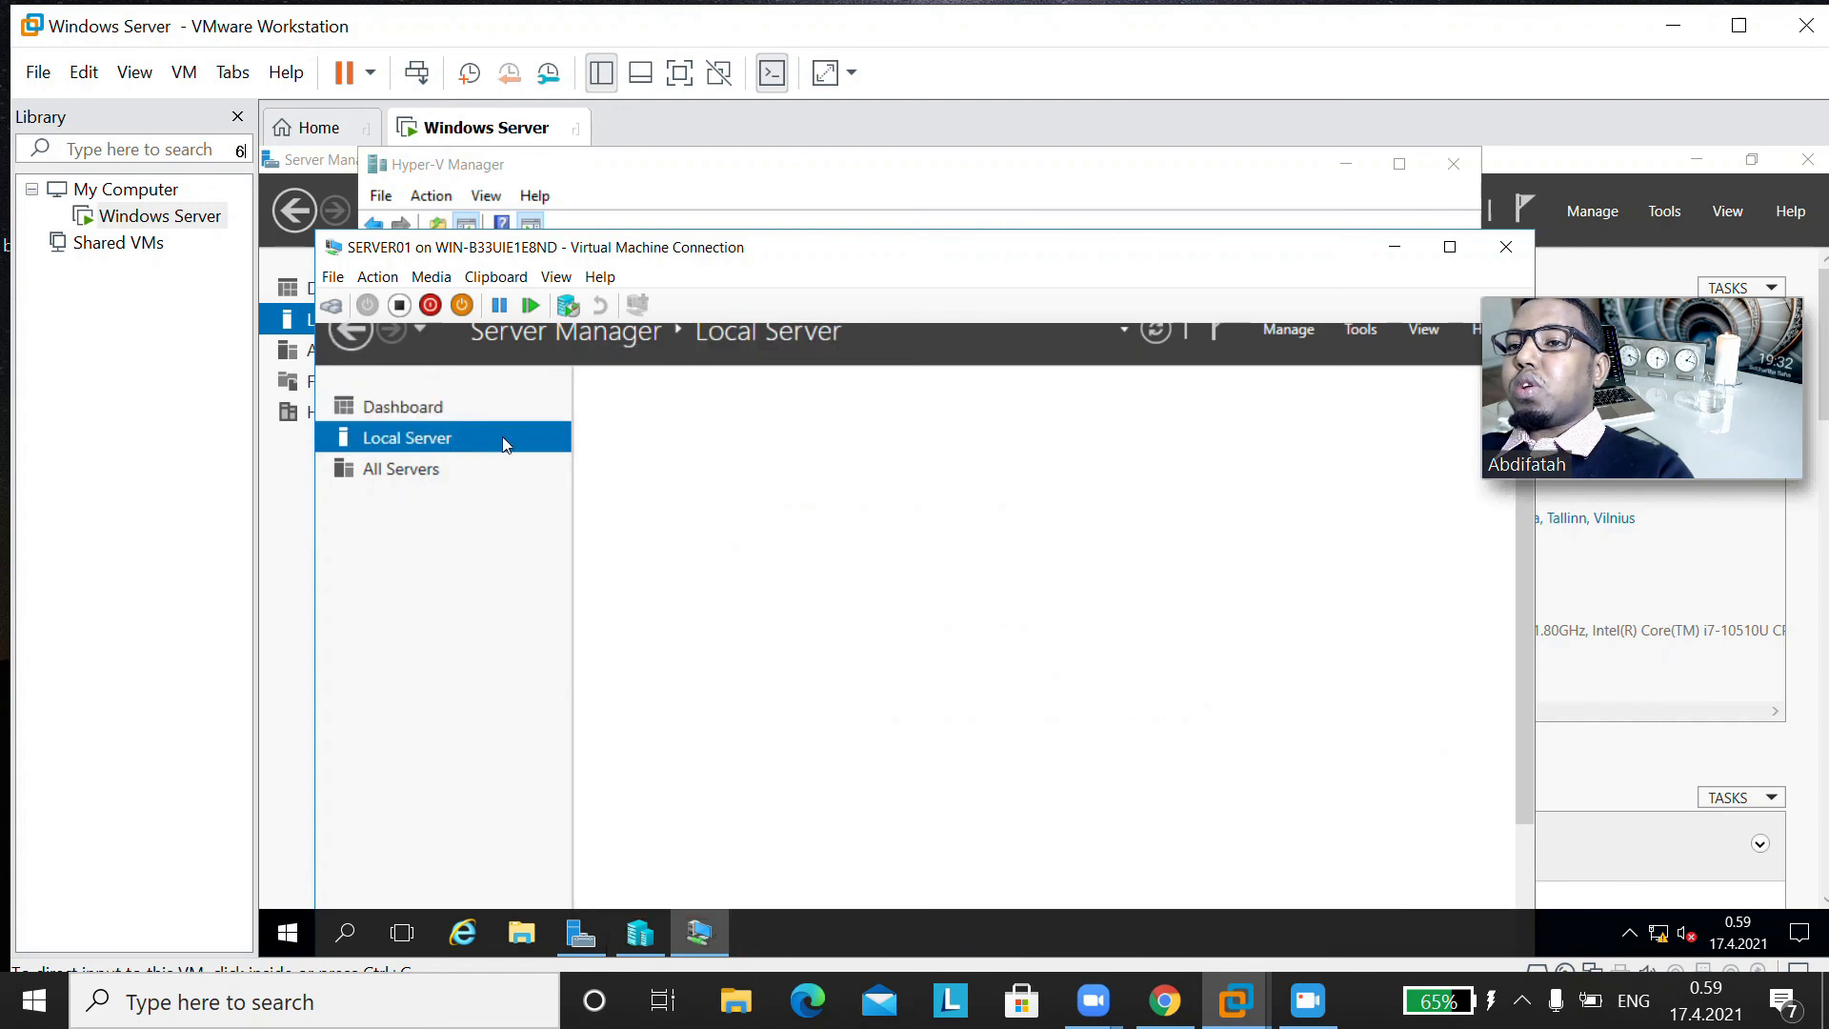